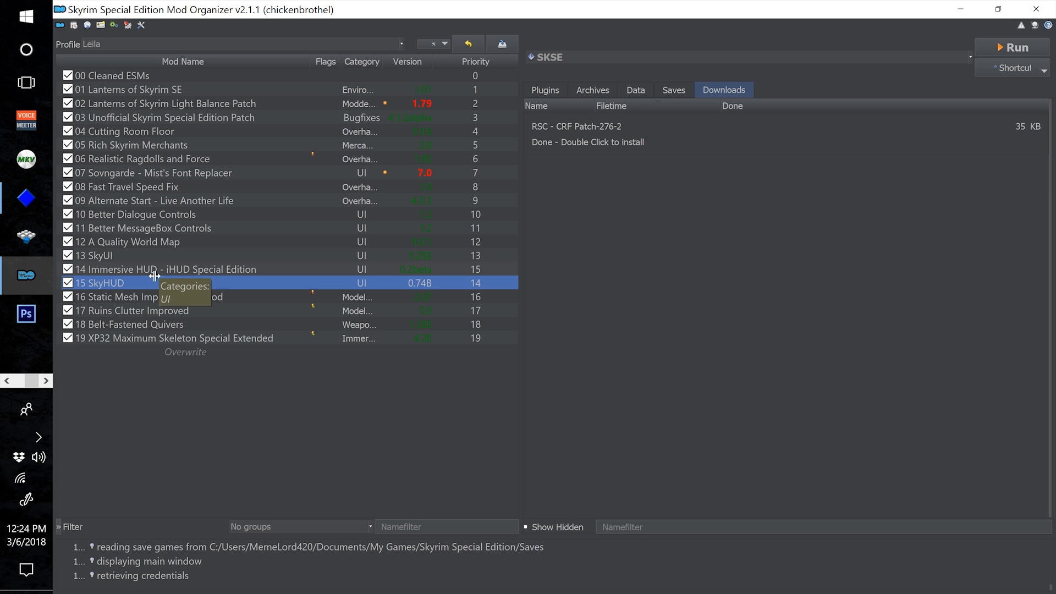
click(96, 274)
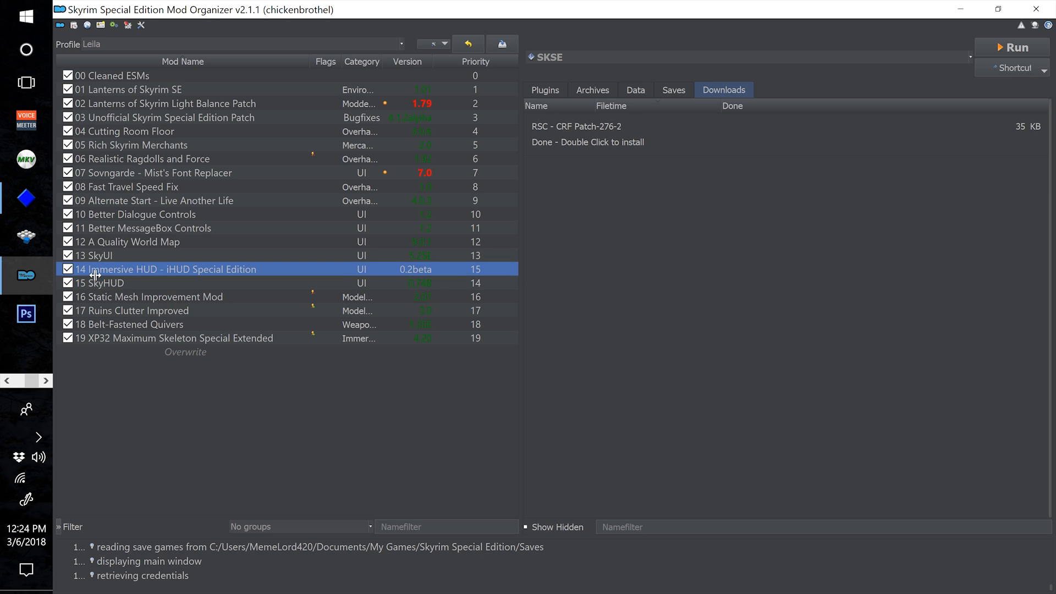
click(94, 274)
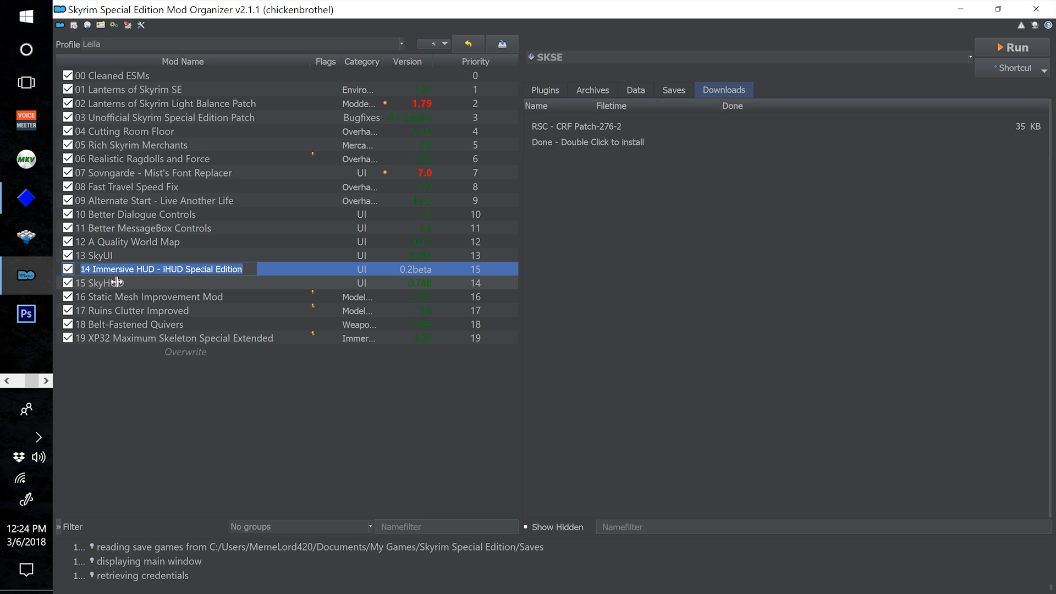
click(116, 281)
click(110, 274)
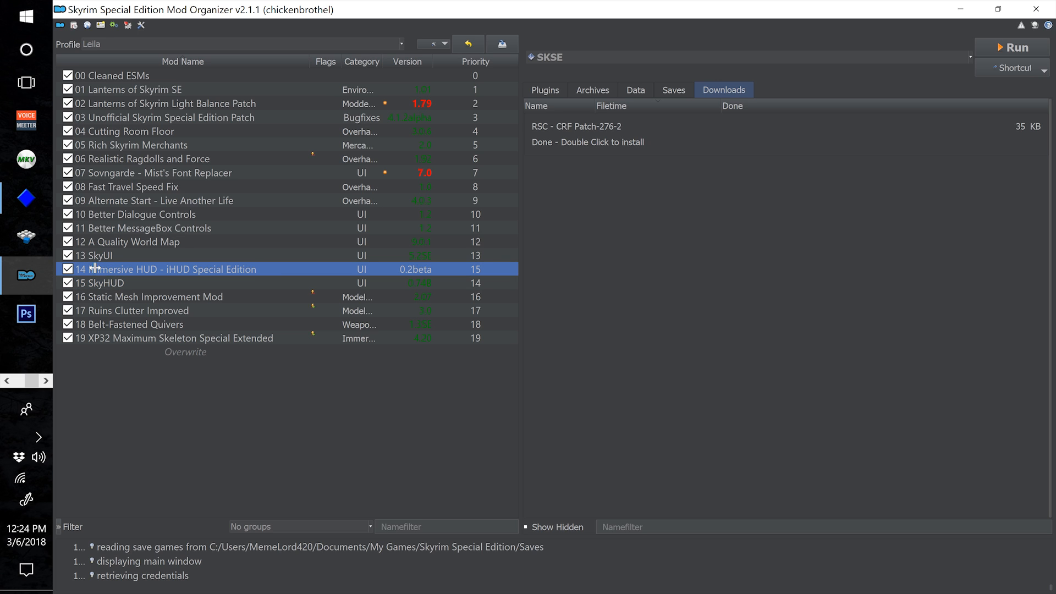
click(112, 283)
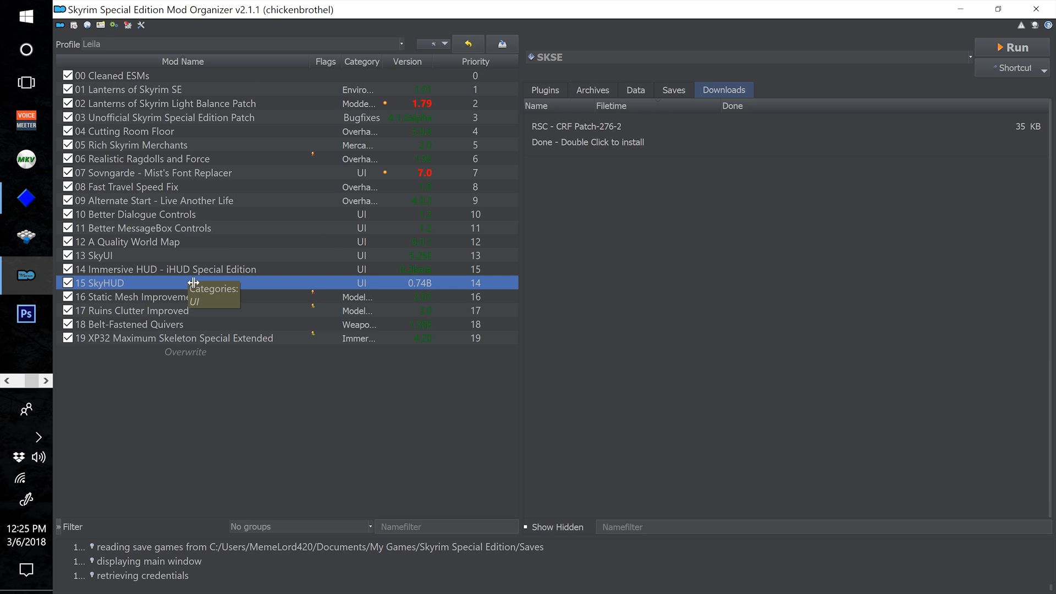
Compare the mod list order when sorted by priority and when sorted by mod name.
click(474, 63)
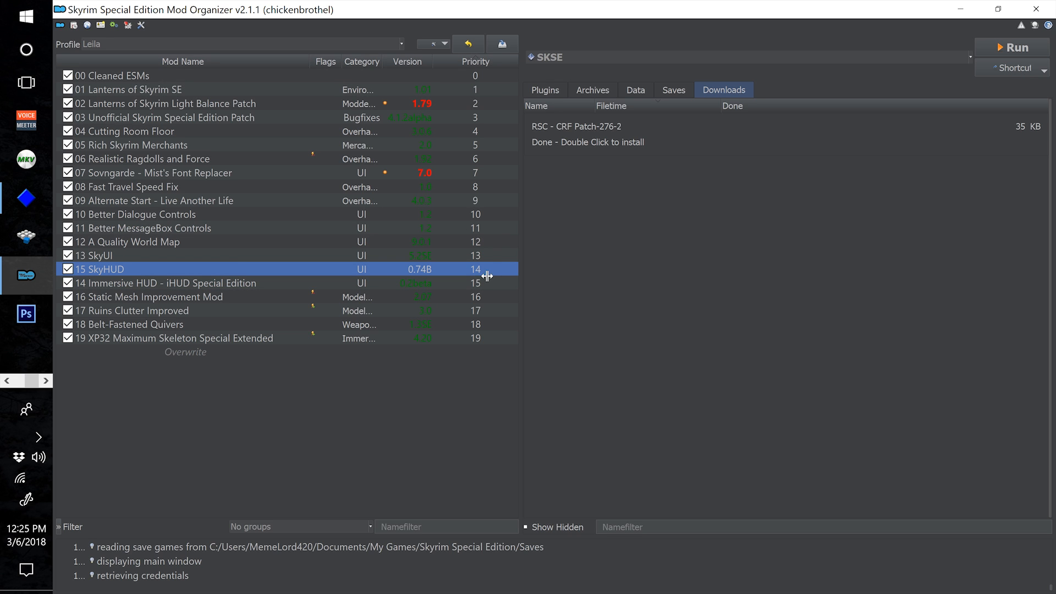
click(231, 67)
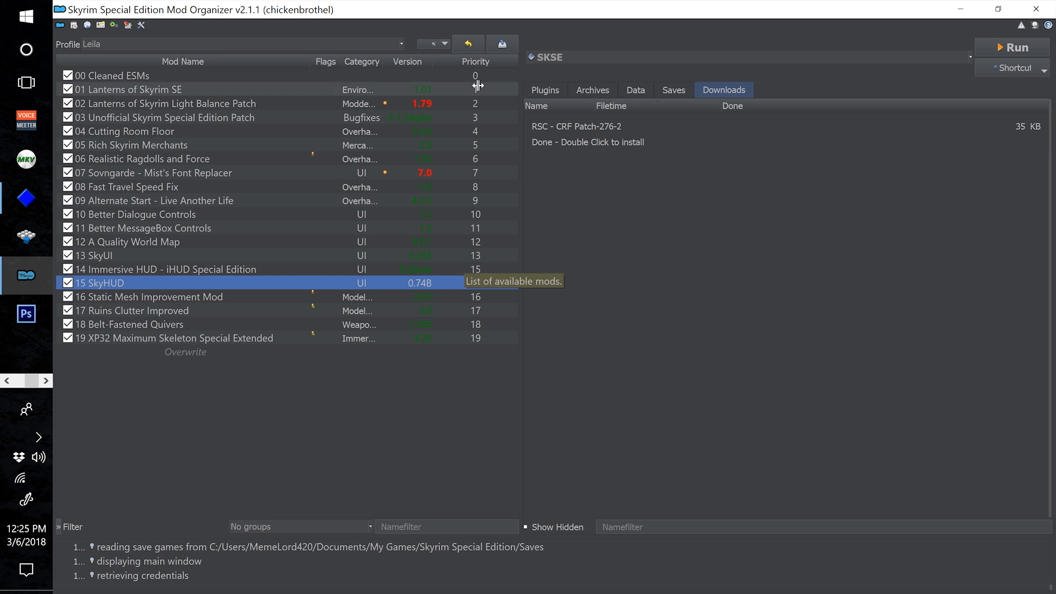
click(483, 66)
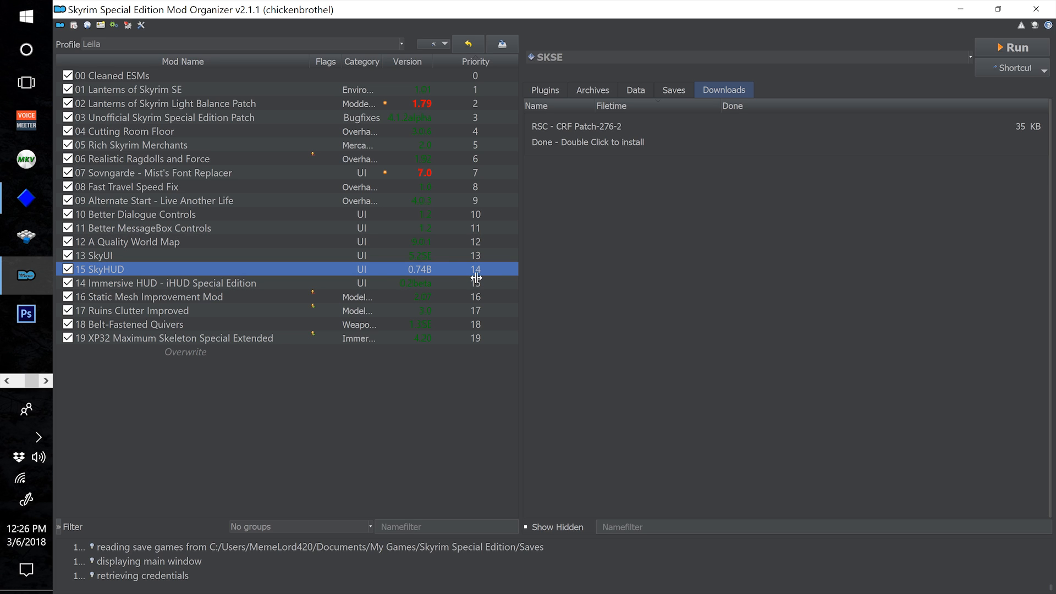
click(287, 64)
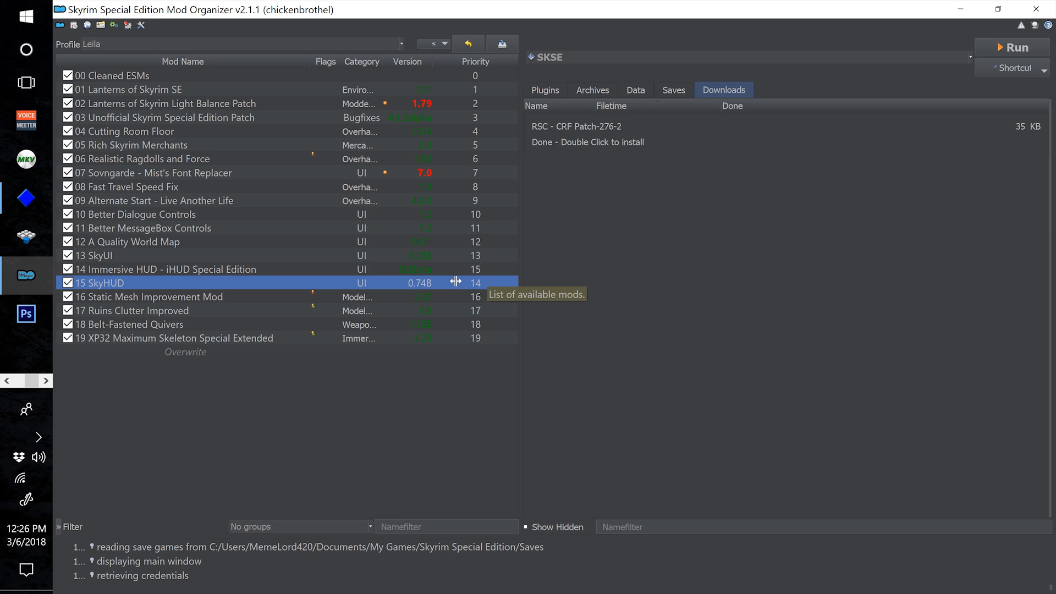
Sort the mods by priority and move 14 Immersive HUD - iHUD Special Edition directly above 15 SkyHUD.
click(478, 66)
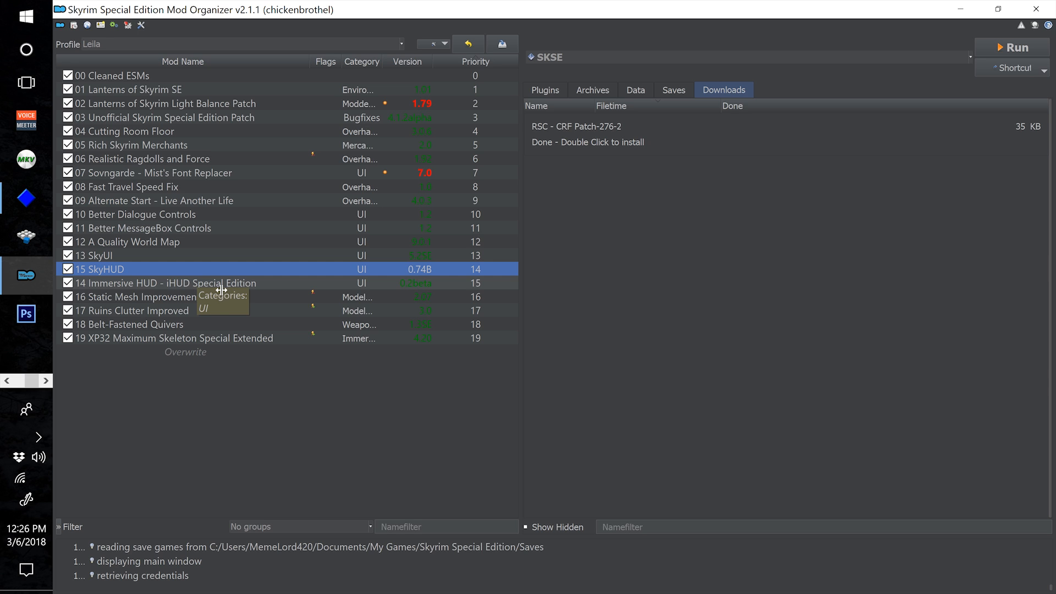
click(199, 284)
drag(201, 287, 202, 267)
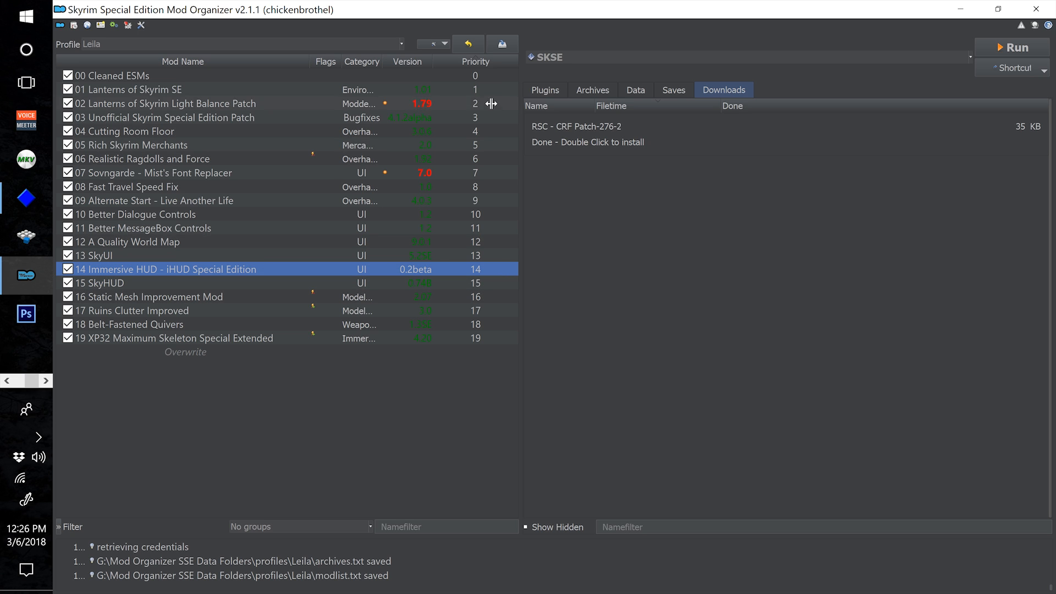
View the mod list in descending priority order and return it to ascending order.
click(467, 66)
click(468, 66)
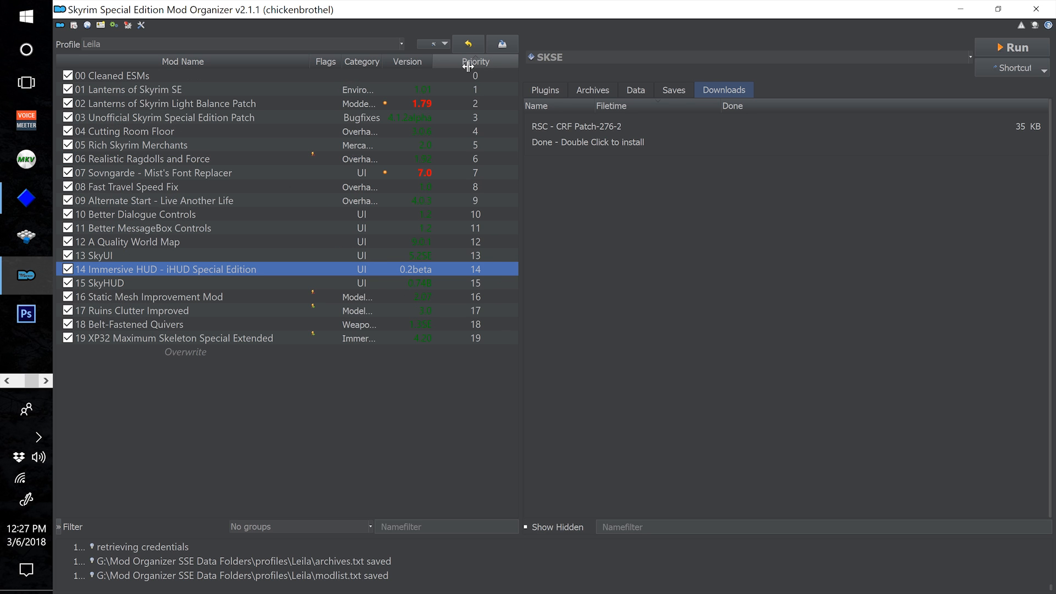
click(467, 66)
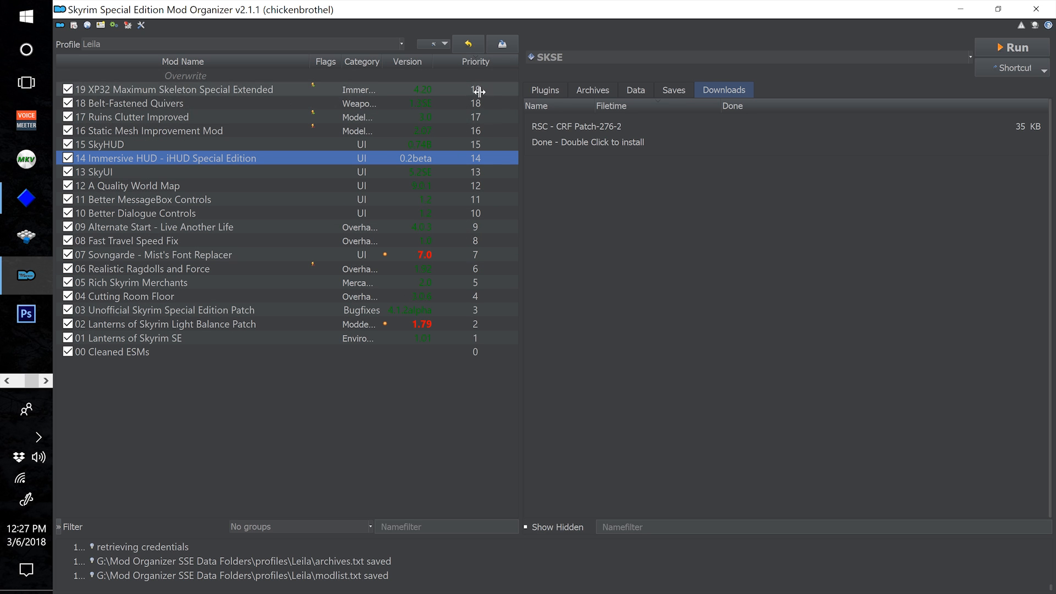
click(460, 66)
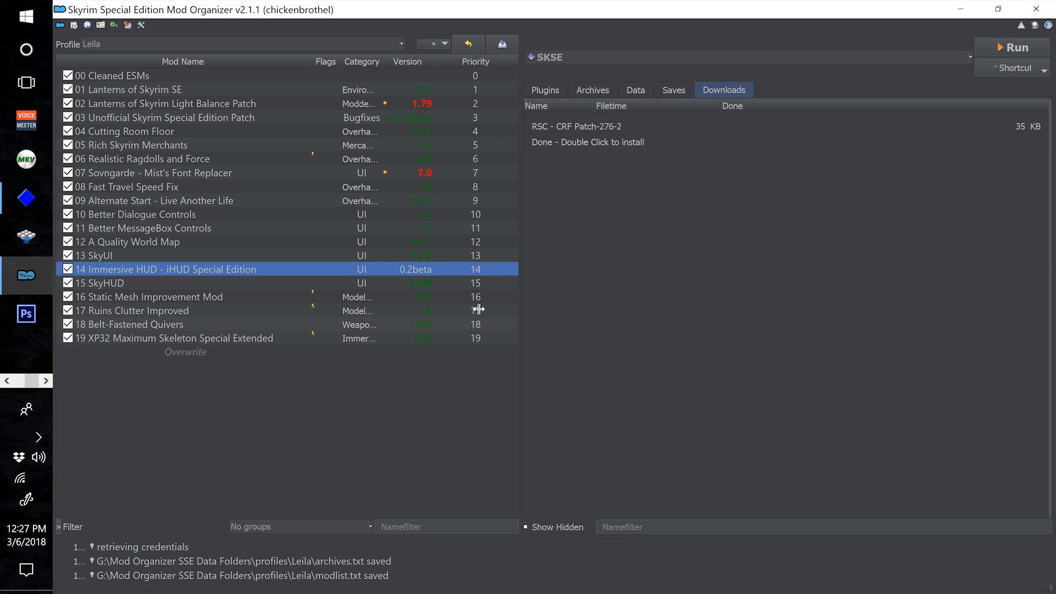
click(486, 65)
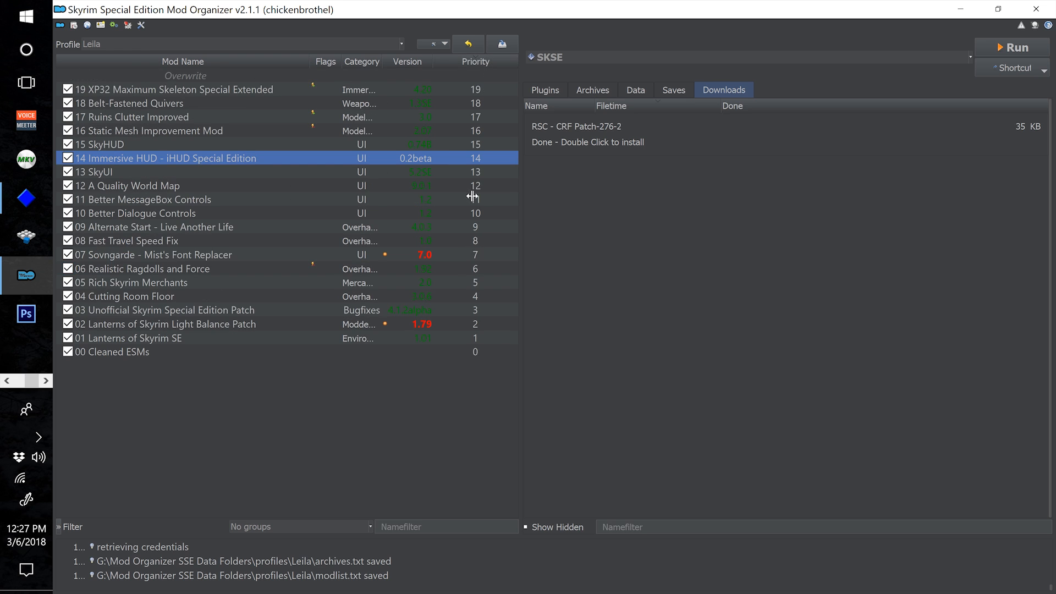
click(496, 66)
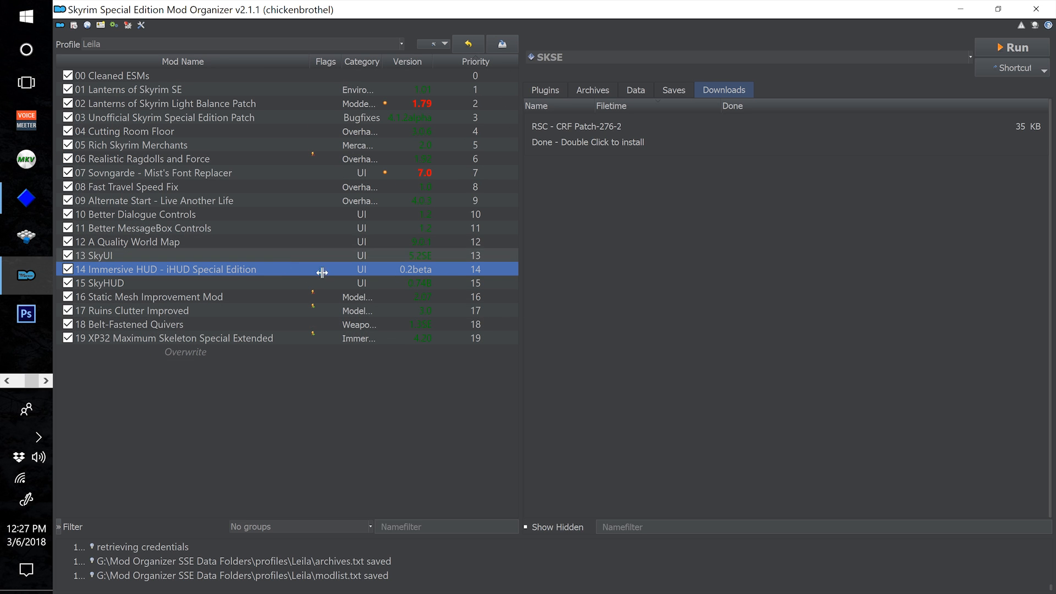
Switch to Chrome and download the Enhanced Textures Detail (UV-Tweaks) main file from Nexus Mods through the mod manager.
click(15, 385)
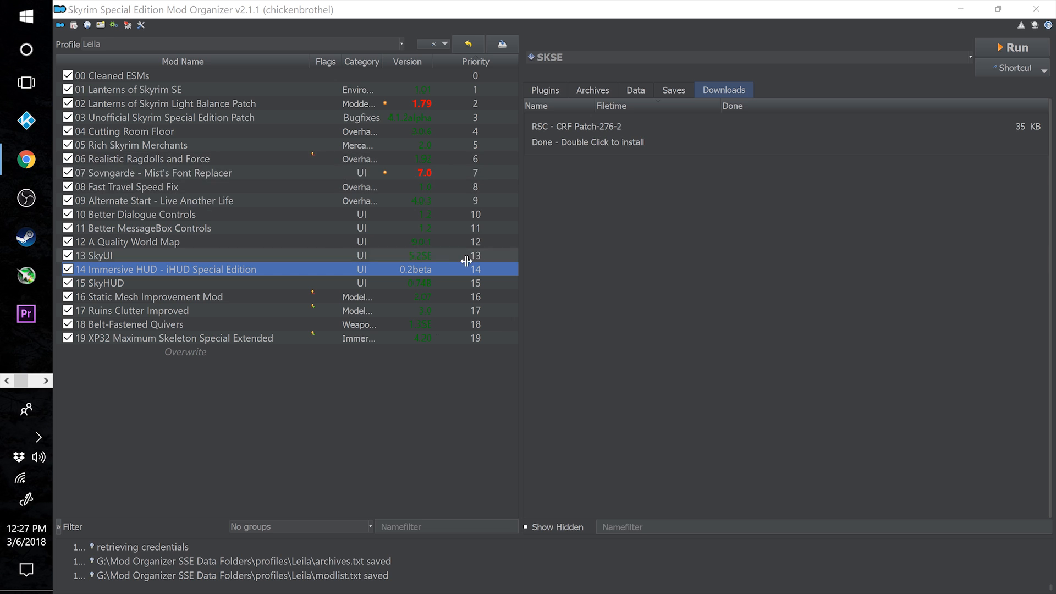
click(26, 159)
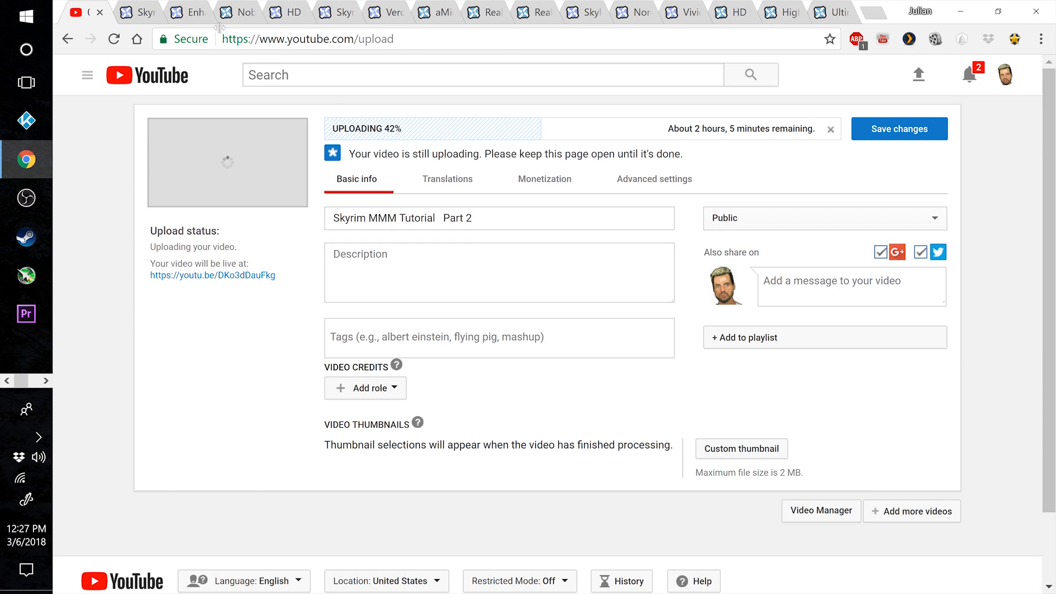
click(190, 12)
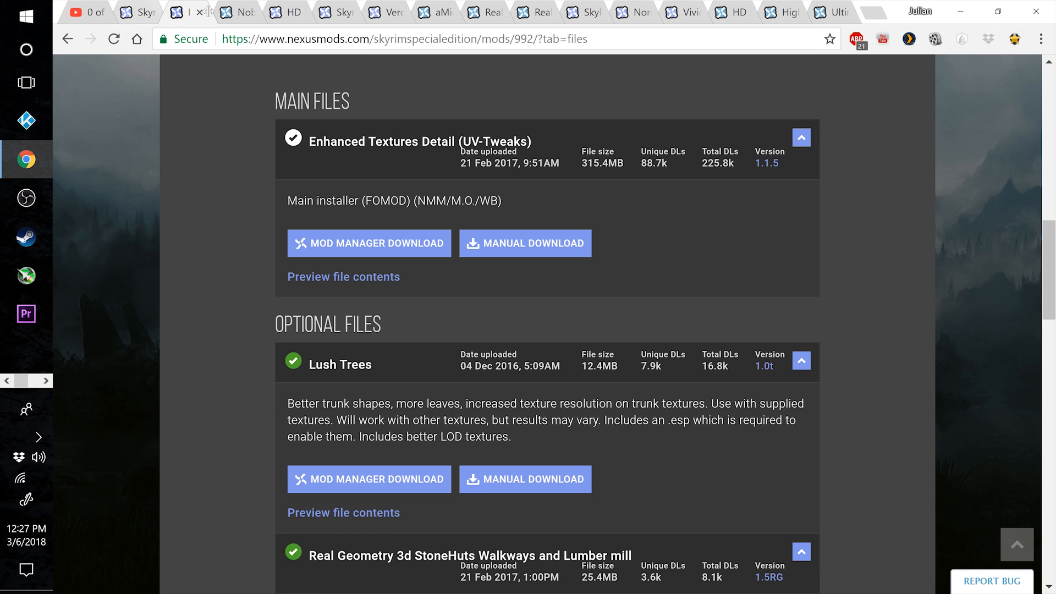
scroll(216, 281, up, 2)
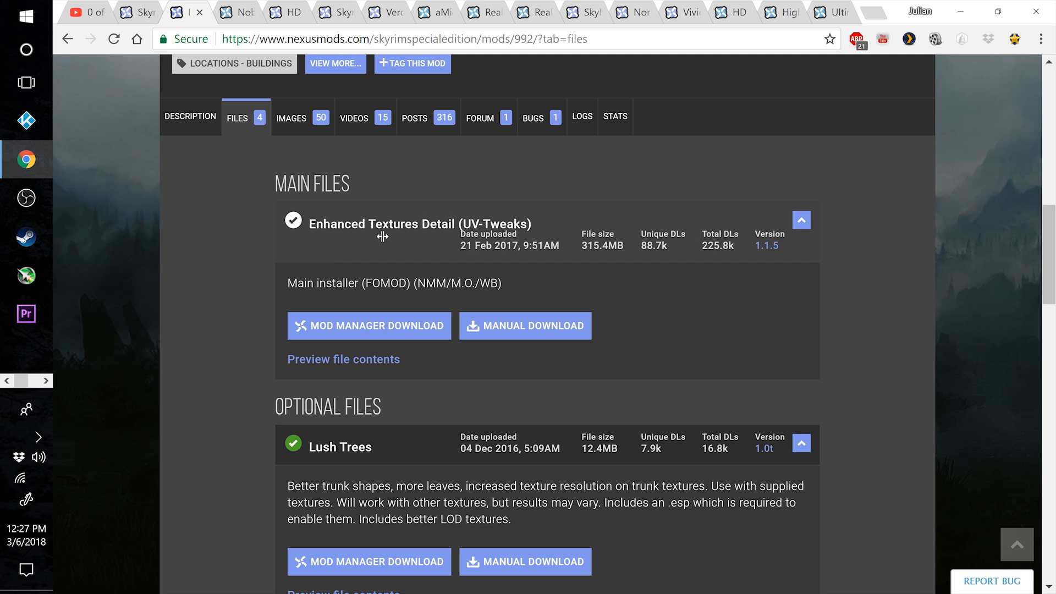
click(423, 322)
On the Noble Skyrim files page, manually download A. NSM - FULL PACK_v.5.3.0_2K - For Skyrim Special Edition.
key(ctrl+Tab)
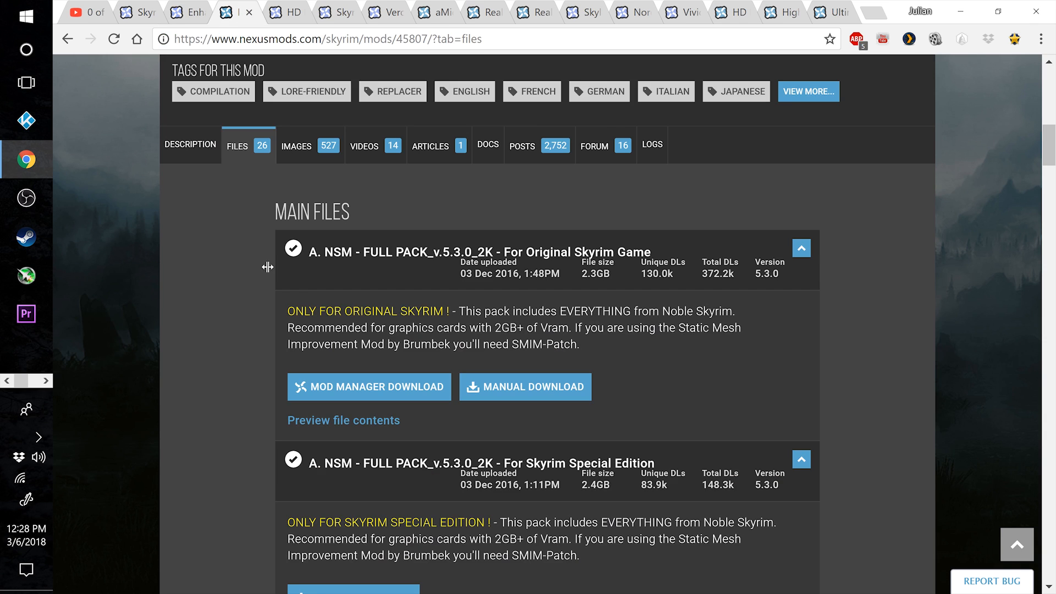
scroll(209, 300, down, 1)
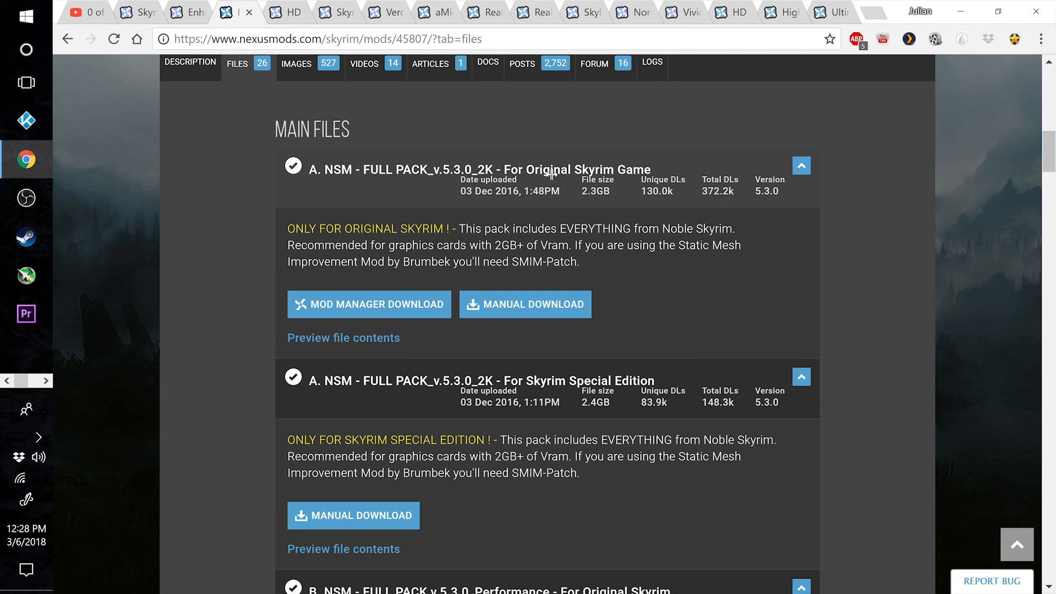
scroll(556, 418, down, 1)
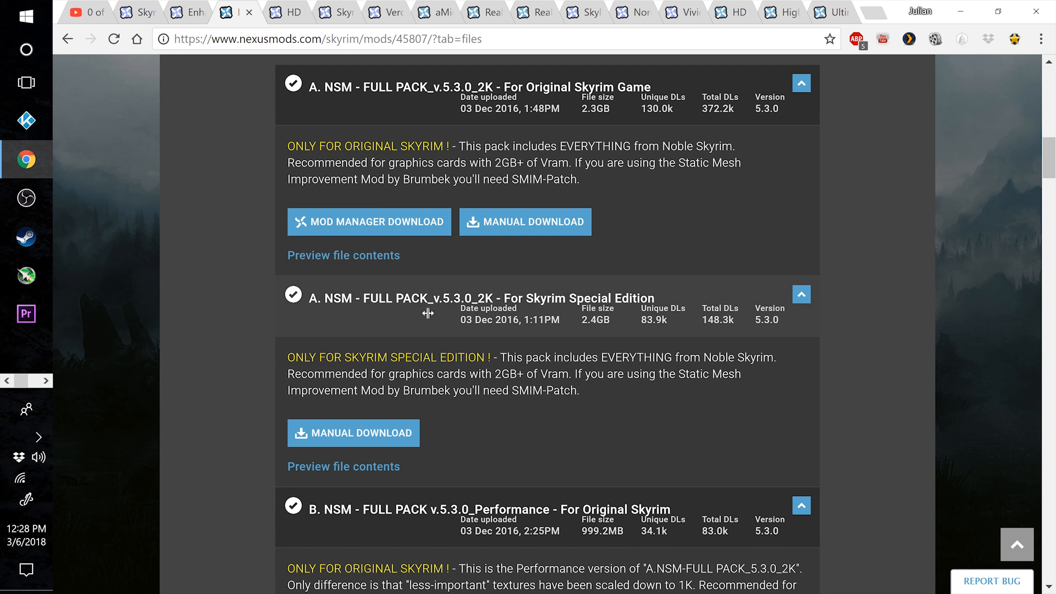
click(345, 439)
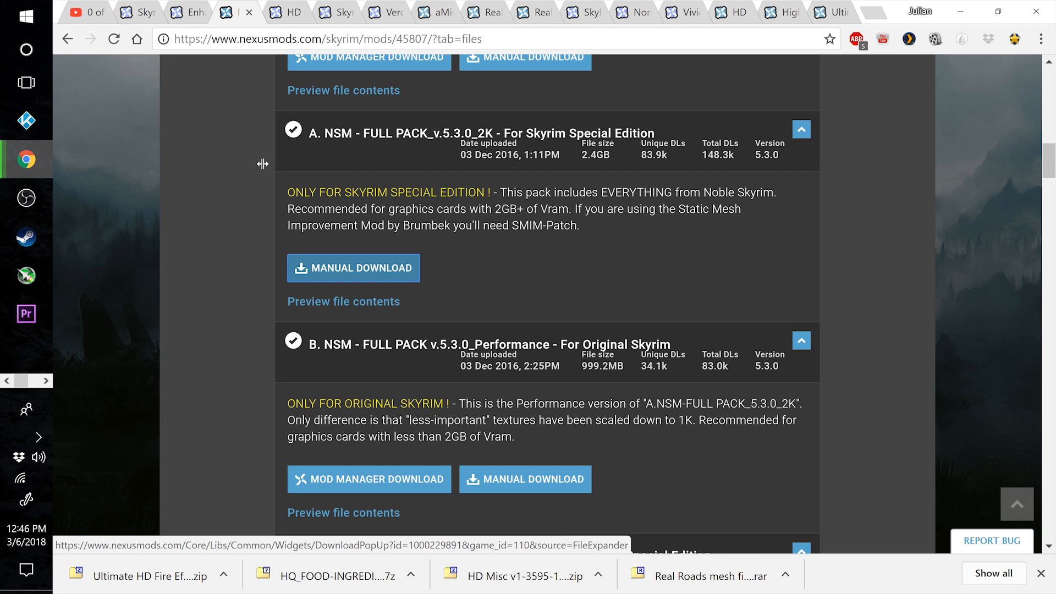
Request the NSM - SMIM Patch update file through the mod manager and also as a manual download.
scroll(248, 232, down, 7)
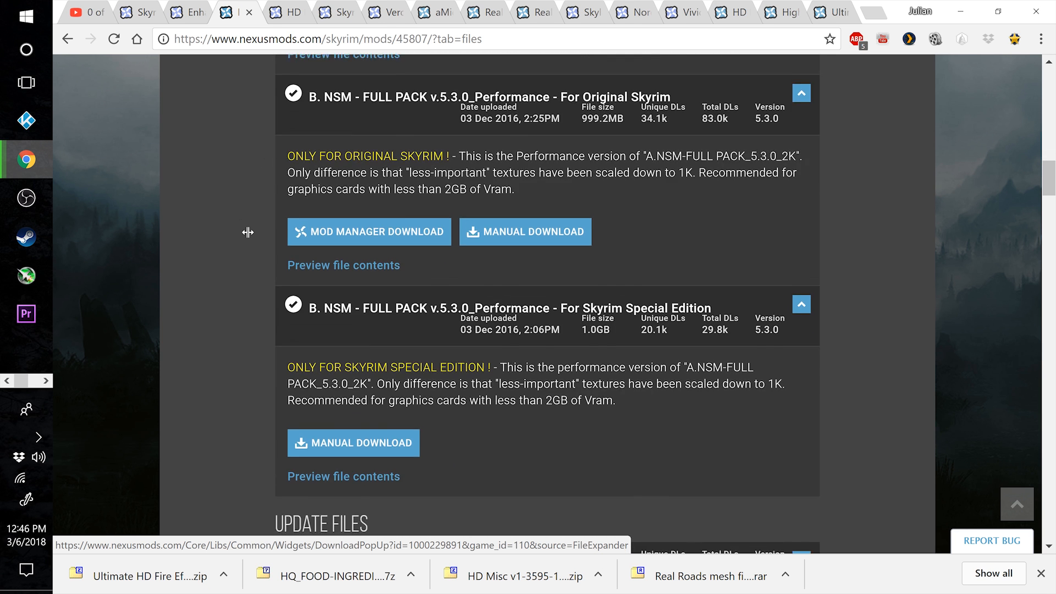
scroll(248, 232, down, 2)
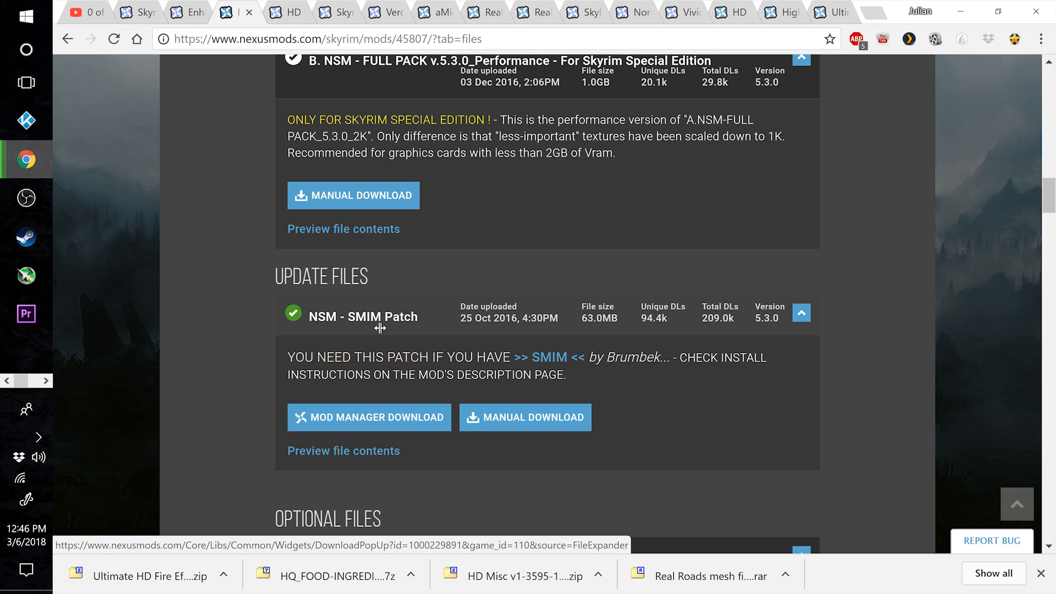
click(407, 417)
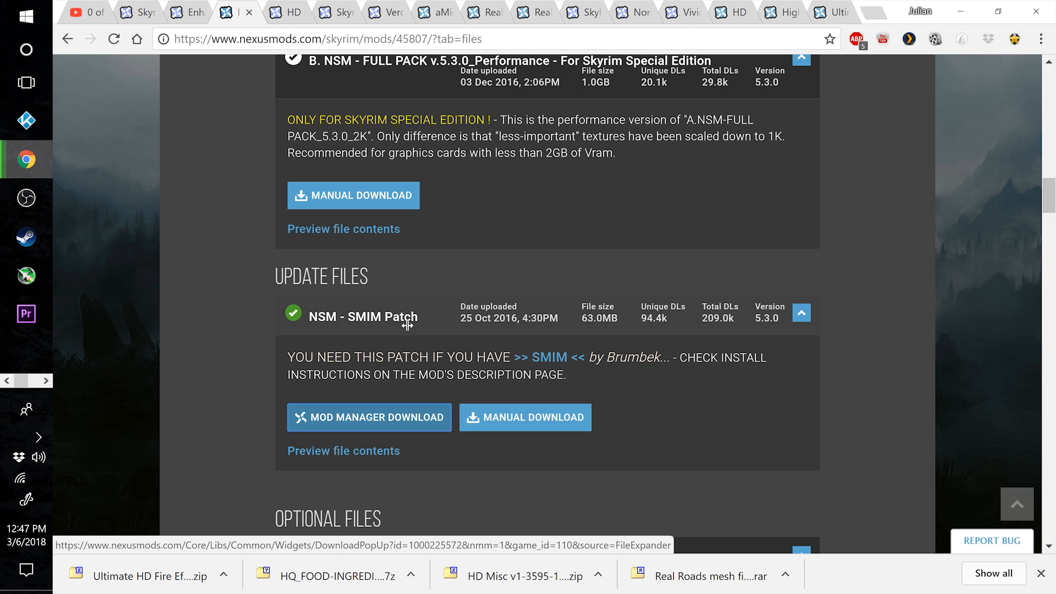
click(532, 418)
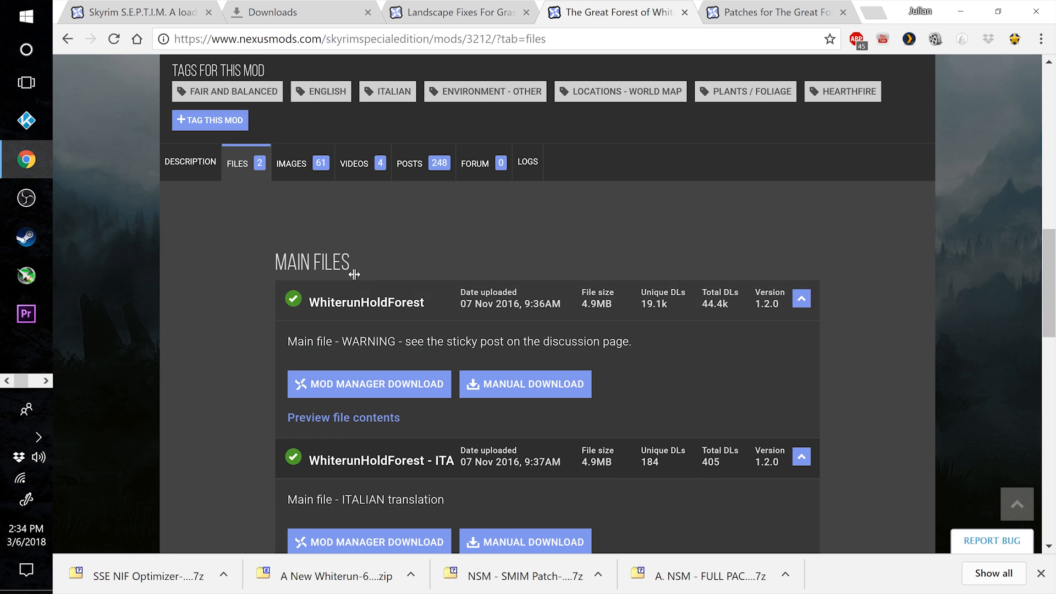
Download the non-Italian WhiterunHoldForest main file of The Great Forest of Whiterun Hold through the mod manager.
scroll(349, 269, up, 3)
scroll(245, 311, down, 2)
scroll(246, 311, down, 5)
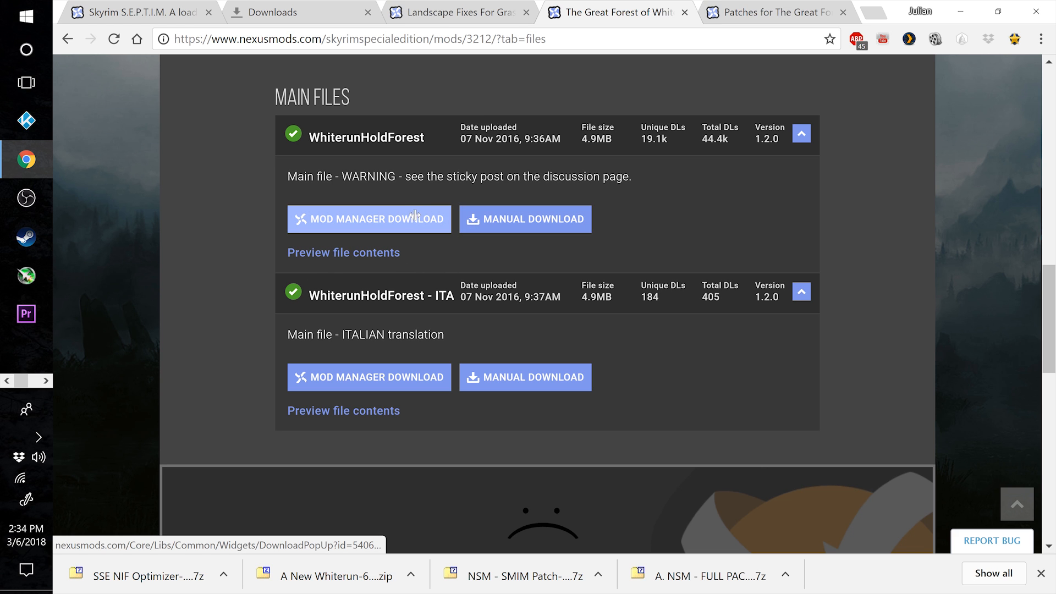
click(397, 220)
Review the files offered on the Great Forest of Whiterun Hold patches page and the Skyrim 3D Trees page.
key(ctrl+Tab)
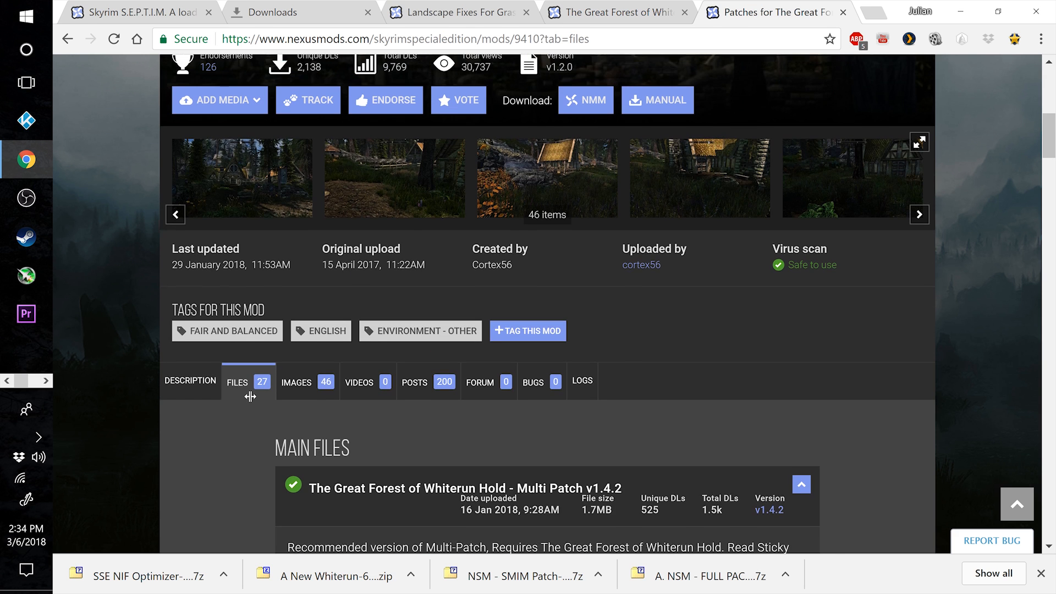
scroll(255, 388, down, 6)
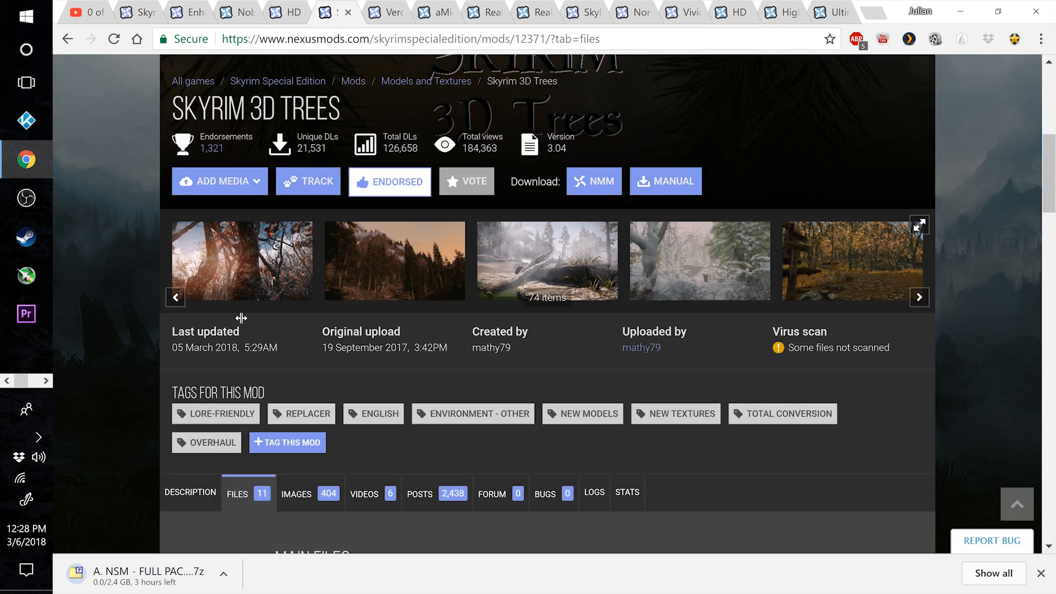
scroll(253, 311, down, 8)
scroll(253, 311, down, 1)
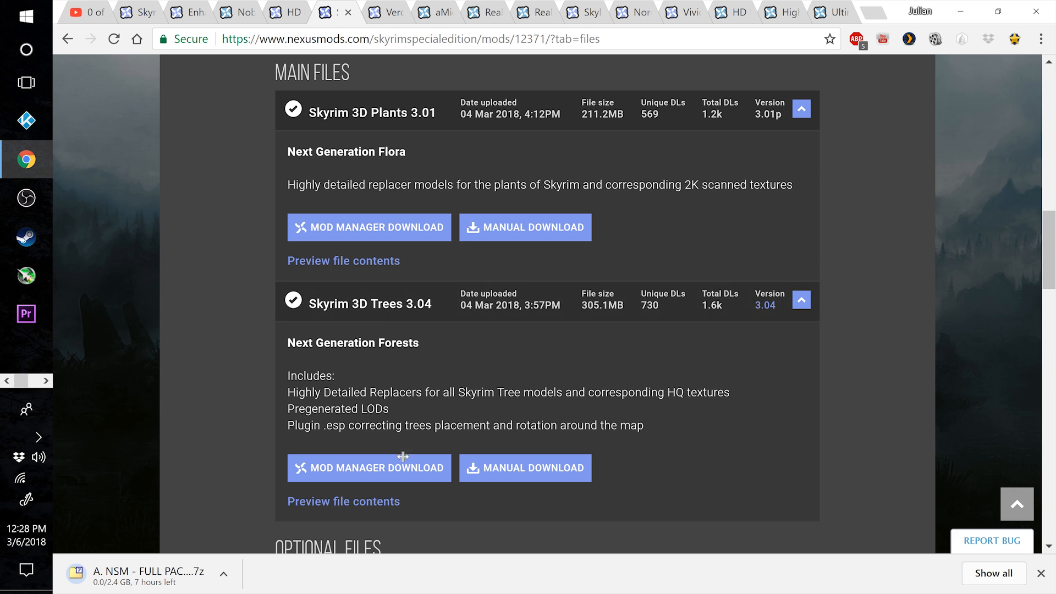
Download Verdant 1.5 SSE Edition and the RealisticWaterTwo - Verdant Patch by Olejkaaa through the mod manager.
key(ctrl+Tab)
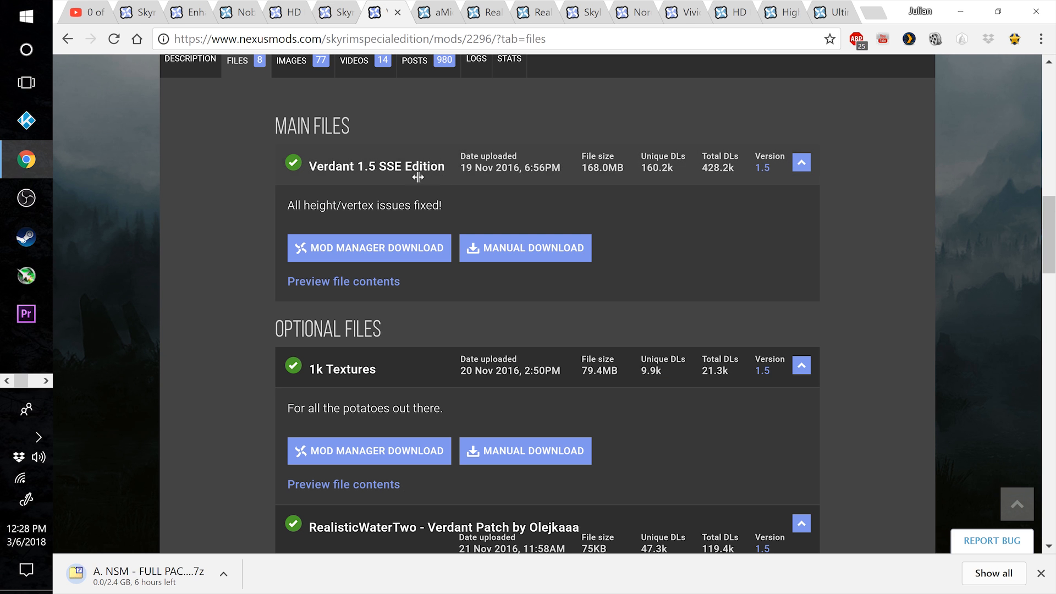
click(385, 248)
scroll(254, 322, down, 5)
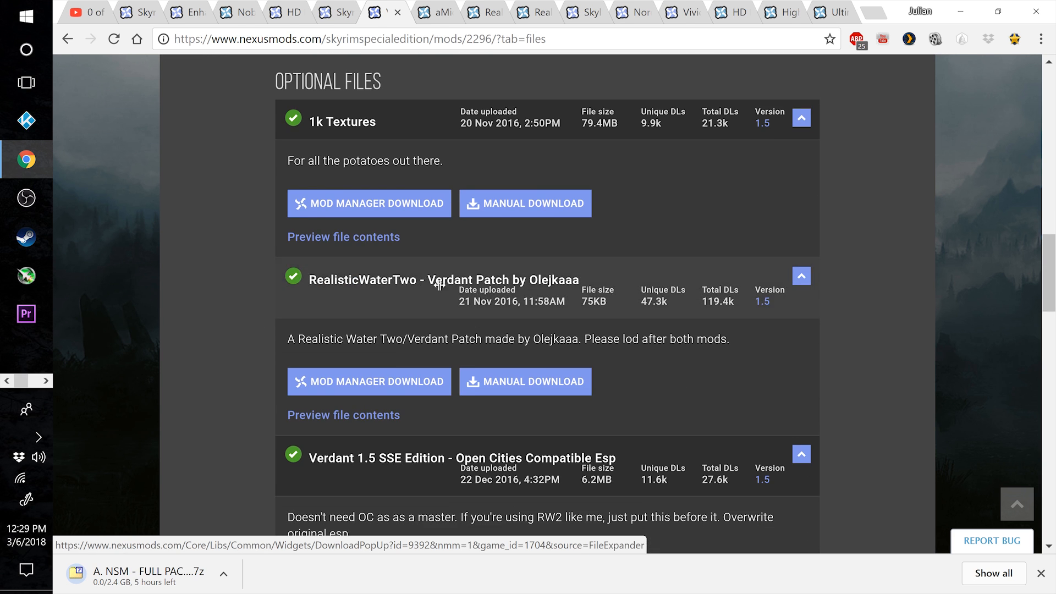
click(407, 379)
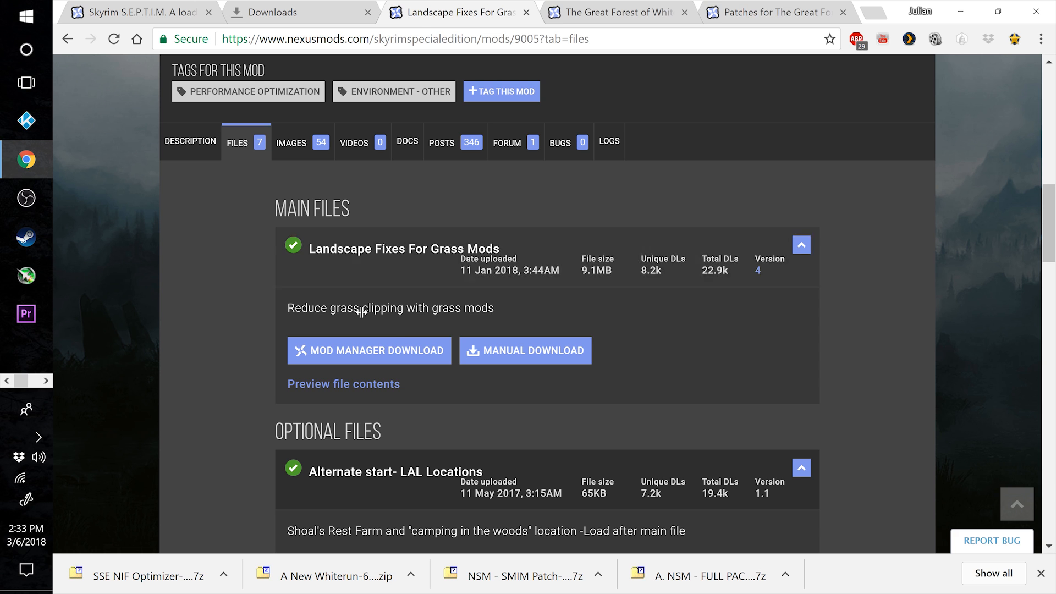
Download the Landscape Fixes For Grass Mods main file through the mod manager.
click(406, 347)
scroll(376, 338, down, 3)
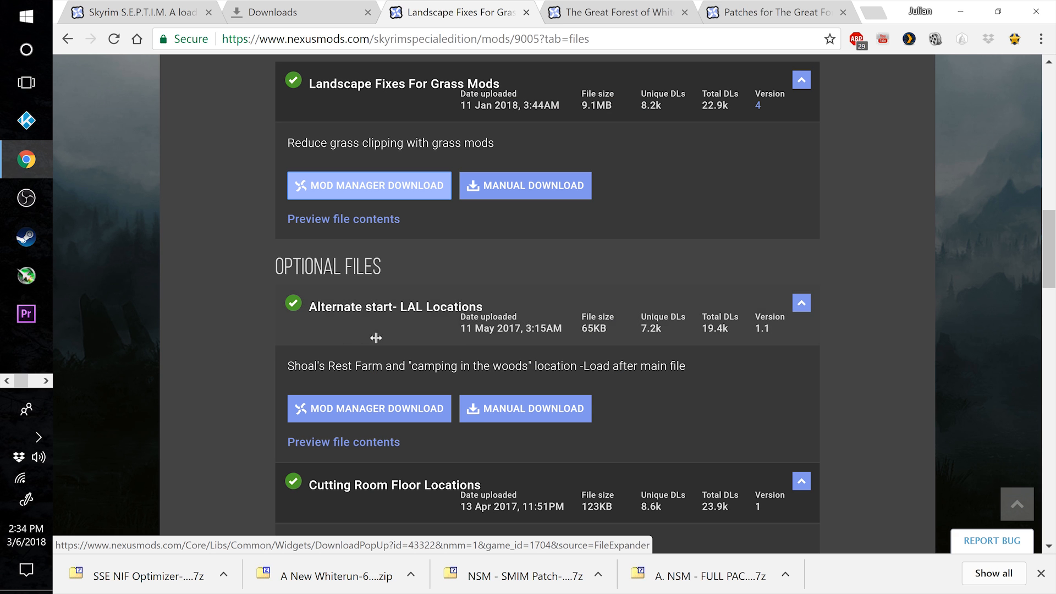
Download the Alternate start- LAL Locations and Cutting Room Floor Locations optional files through the mod manager.
click(411, 407)
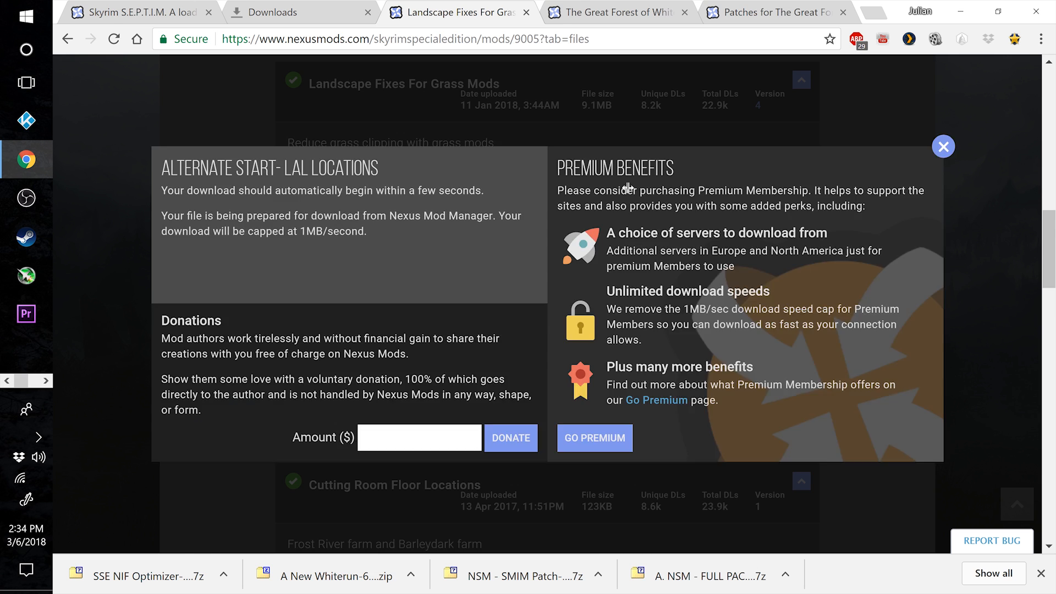
click(129, 352)
scroll(242, 353, down, 3)
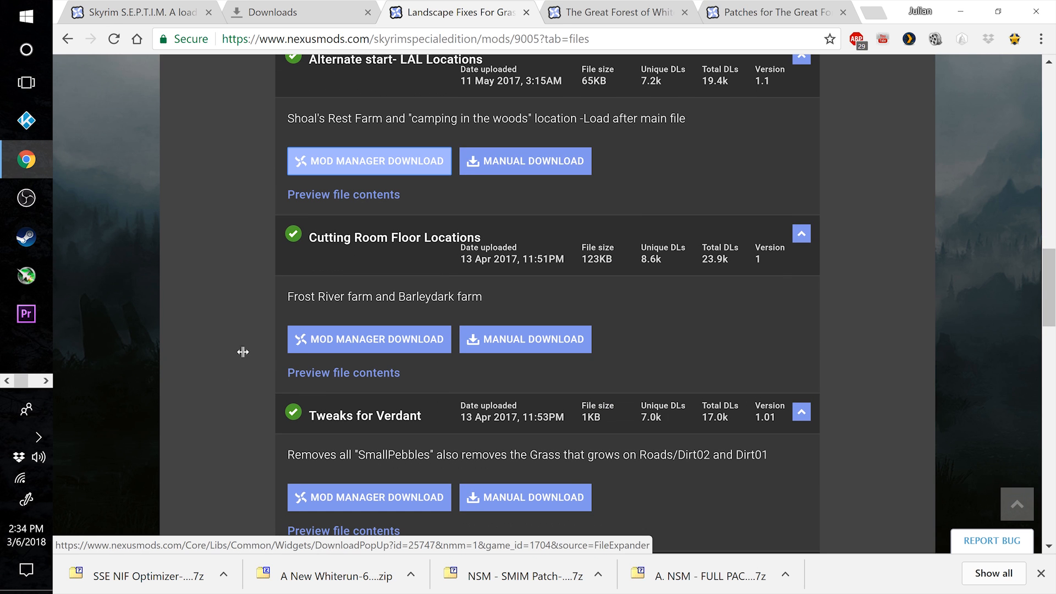
click(451, 344)
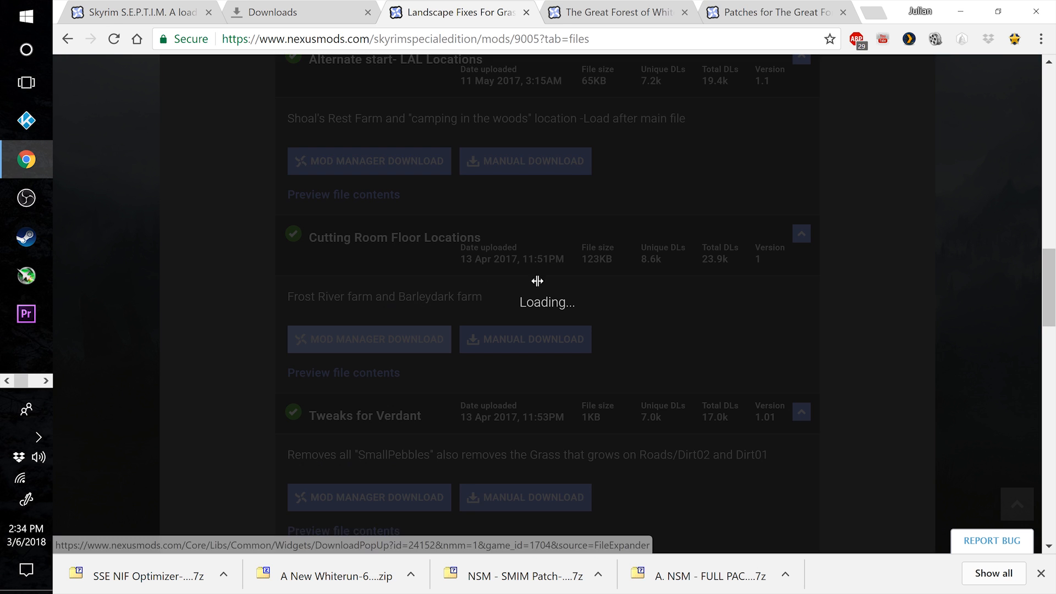
key(Escape)
scroll(258, 329, down, 2)
Download the aMidianBorn Caves and Mines 2k main file as a manual download and dismiss the download notice.
scroll(258, 328, down, 1)
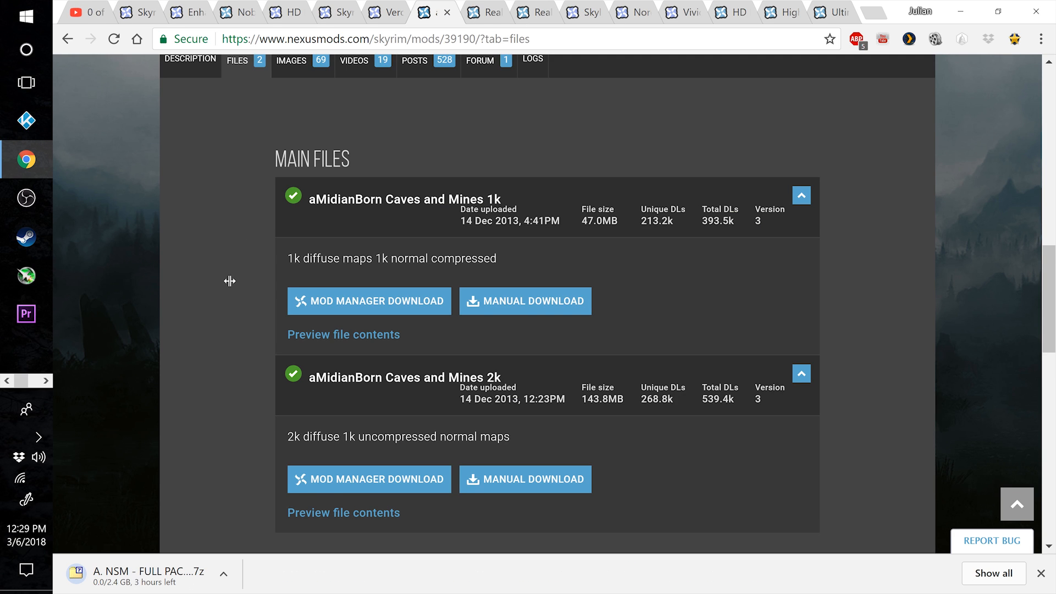
scroll(229, 281, down, 1)
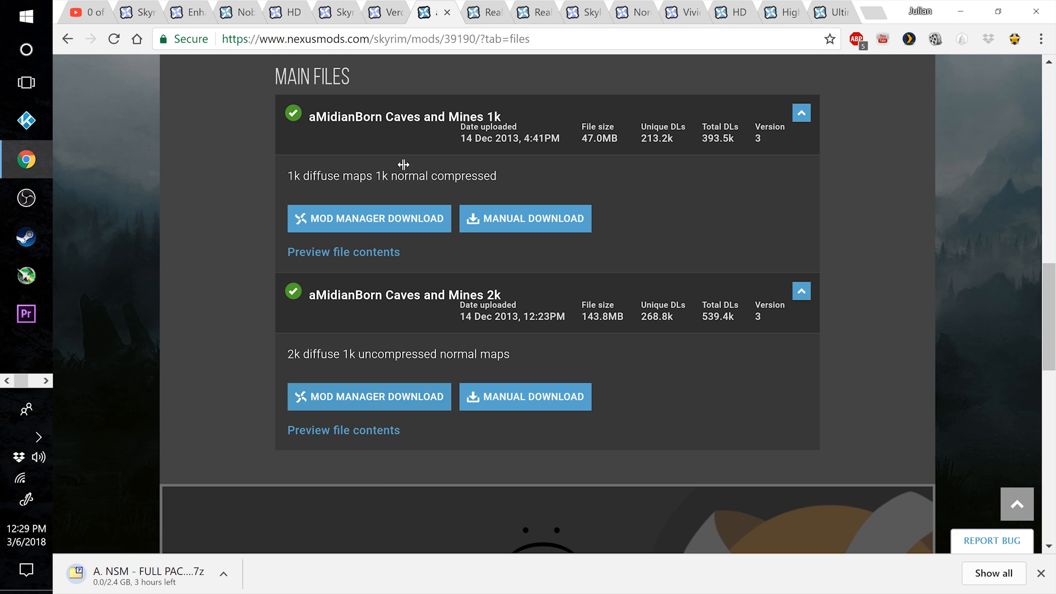
click(377, 397)
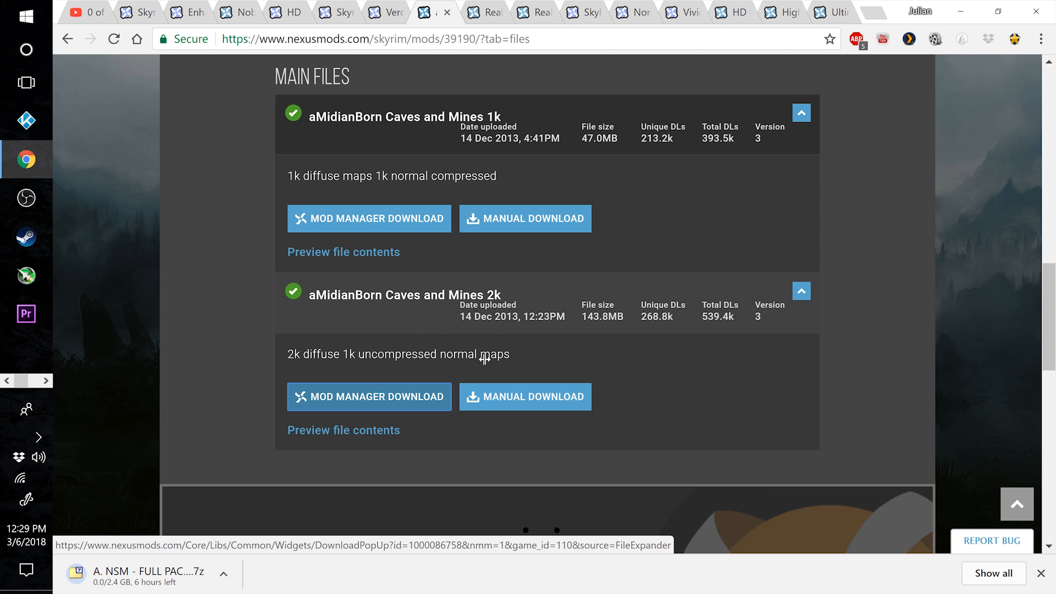
click(525, 396)
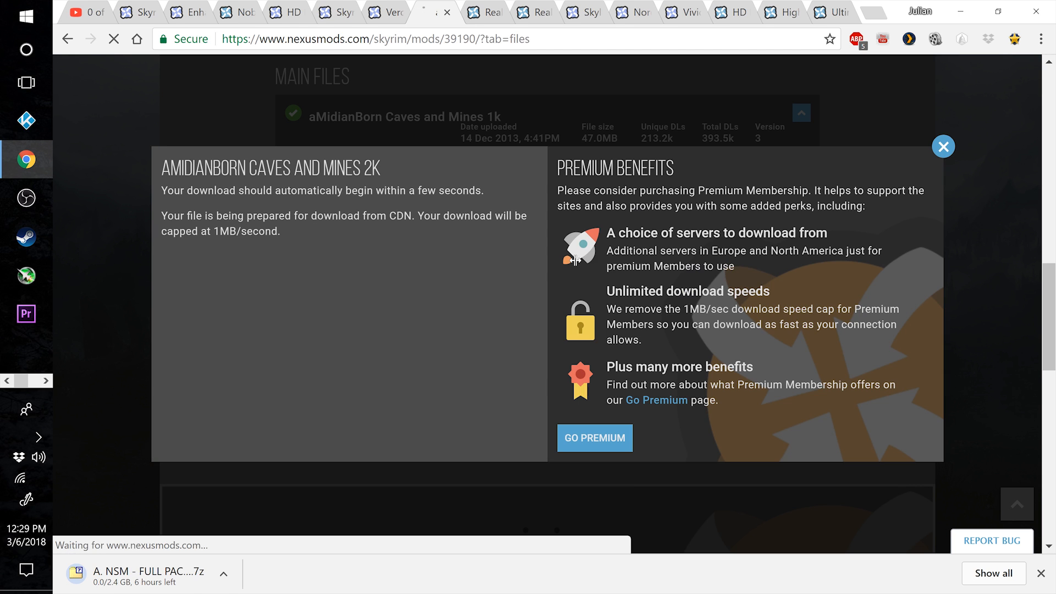
click(943, 146)
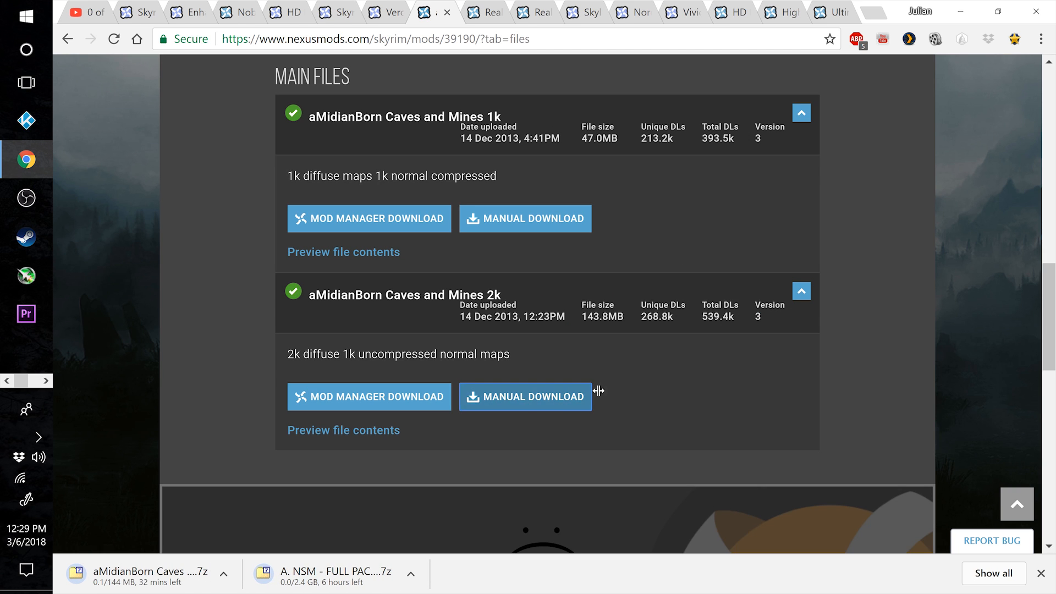
Download the Real Roads for Skyrim (Loose files) main file as a manual download and dismiss the download notice.
key(ctrl+Tab)
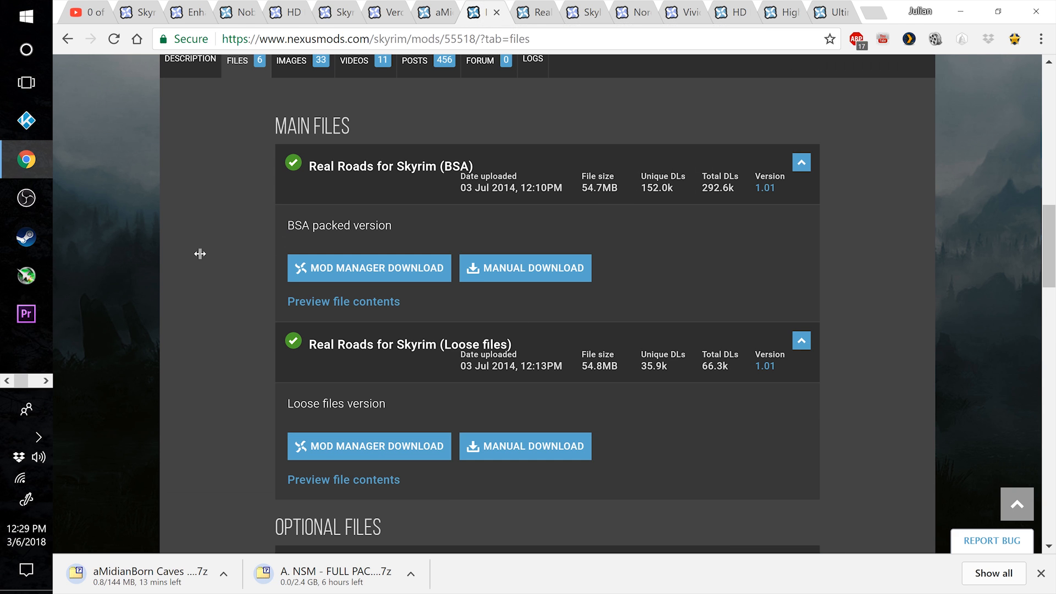
scroll(291, 253, down, 2)
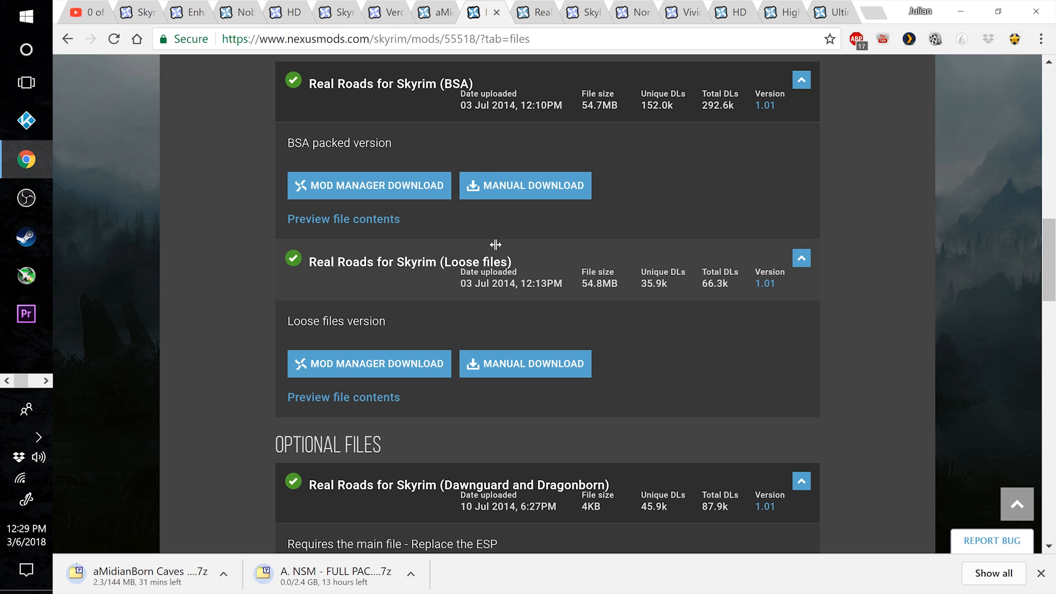
click(399, 365)
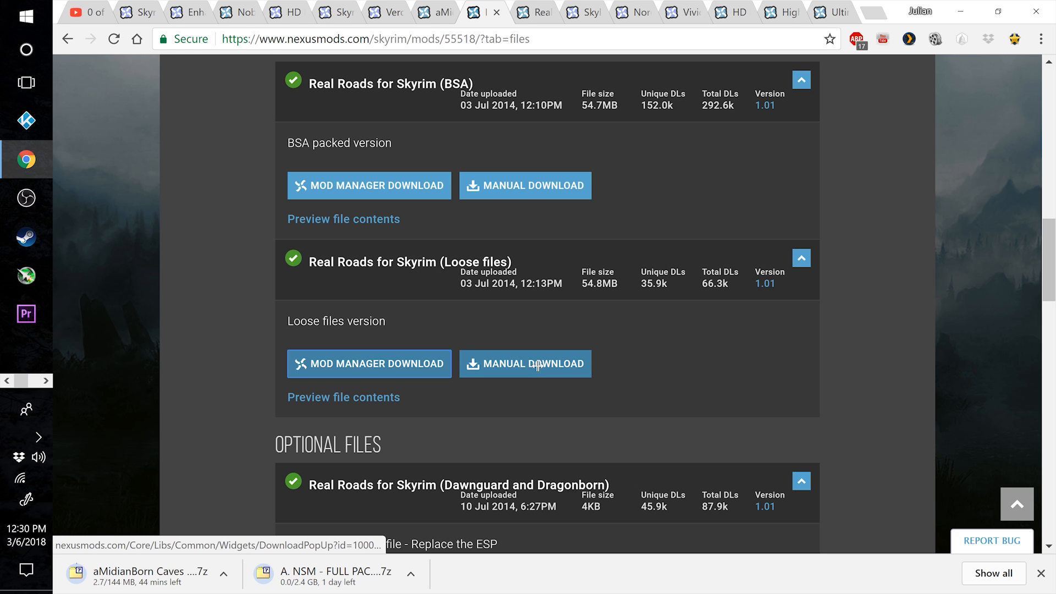
click(539, 366)
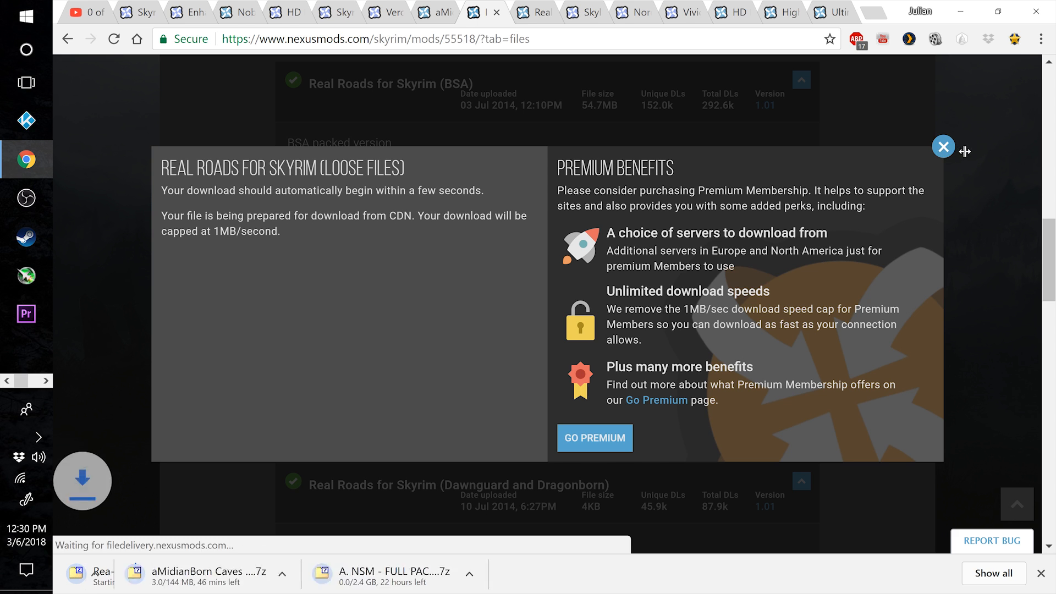
click(941, 147)
Manually download the optional Real Roads for Skyrim (Dawnguard and Dragonborn) file and the Real Roads mesh fix.
scroll(262, 362, down, 5)
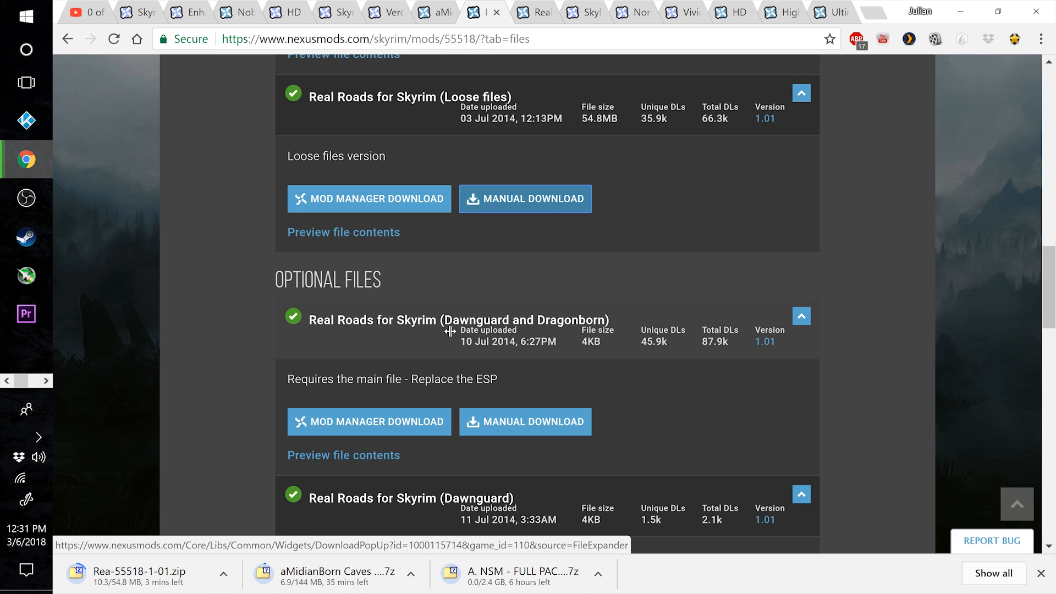
click(538, 422)
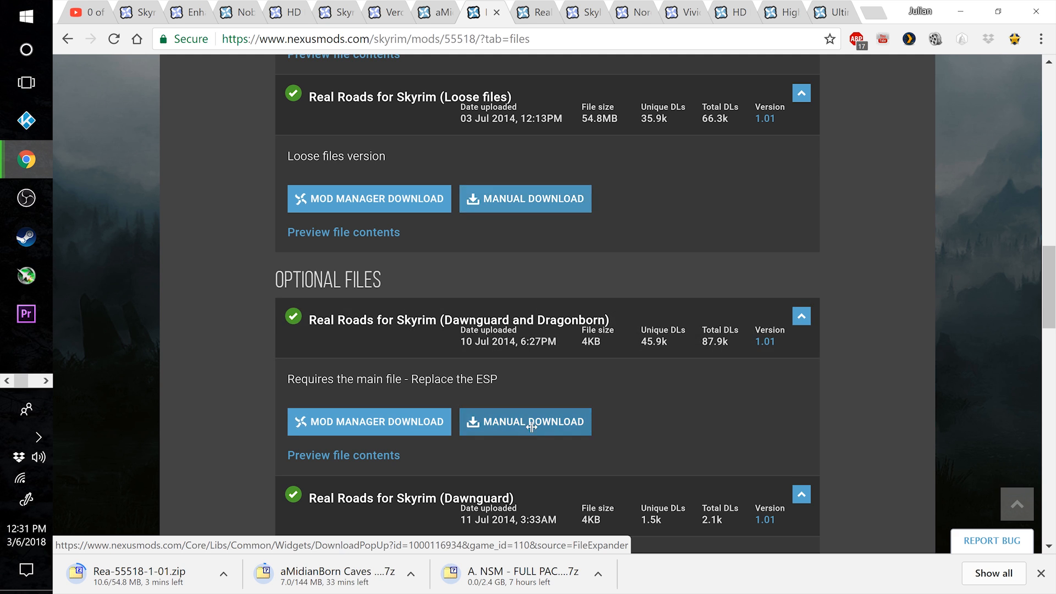
key(ctrl+Tab)
scroll(259, 273, down, 2)
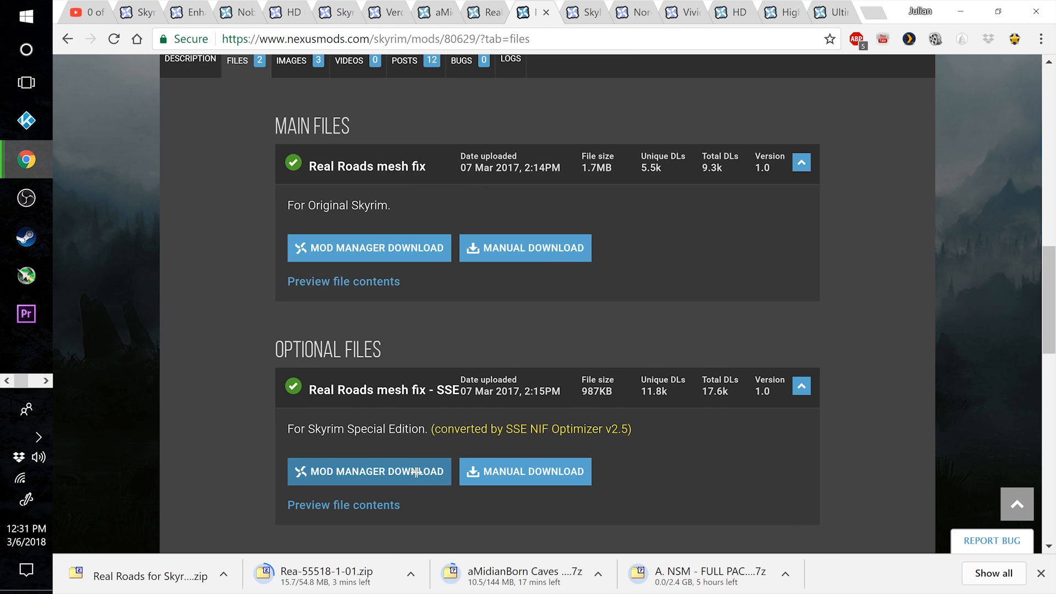
Download Skyland - A Landscape Texture Overhaul 3.6 2K and NordicSnow 3.4.1 through the mod manager.
key(ctrl+Tab)
scroll(423, 187, up, 1)
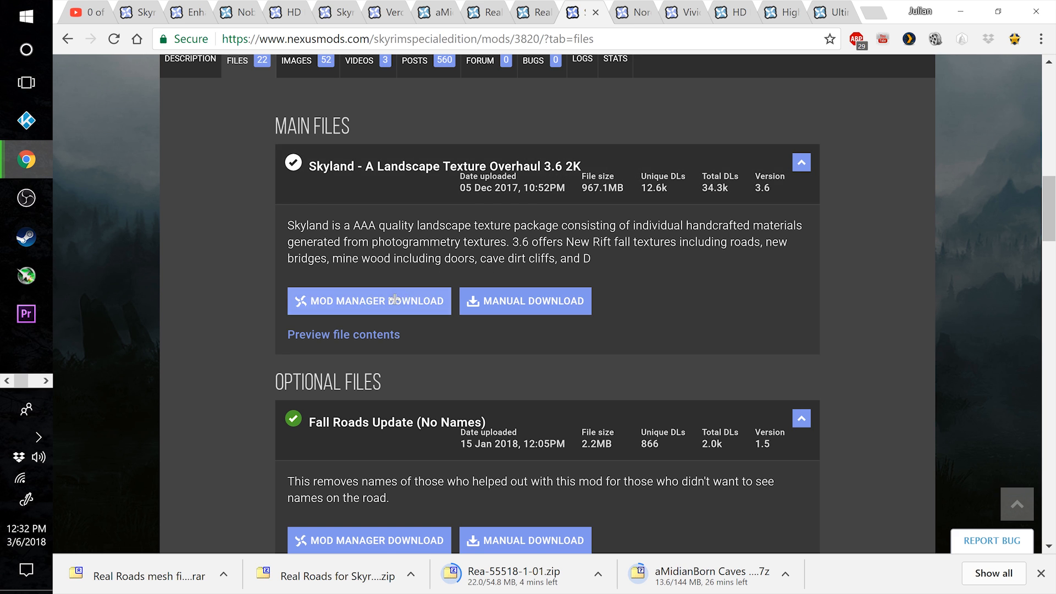
key(ctrl+Tab)
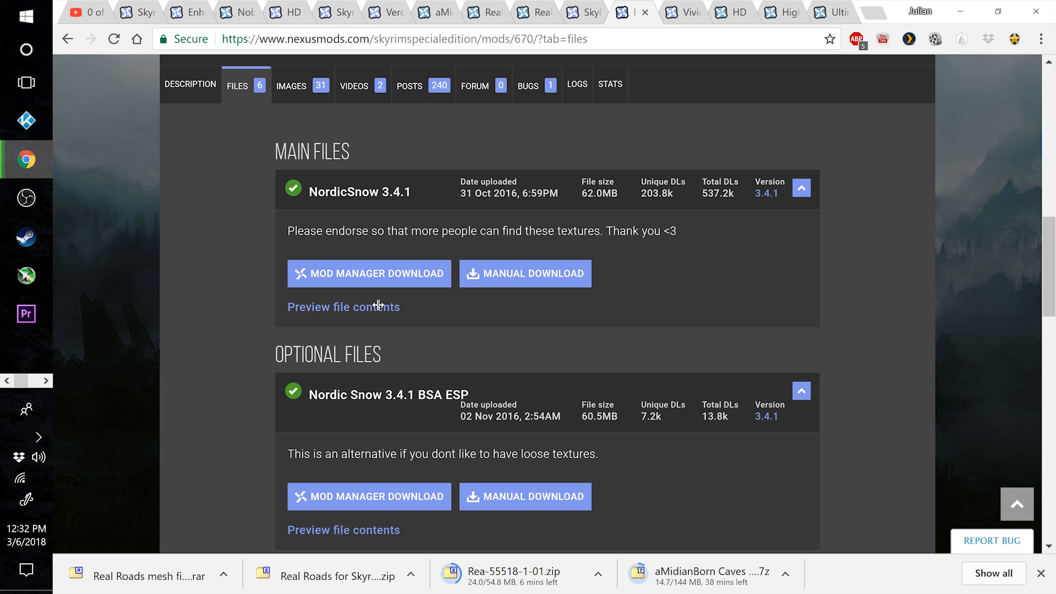
Download the Vivid Landscapes - Special Edition main file and its LOD correction update through the mod manager.
key(ctrl+Tab)
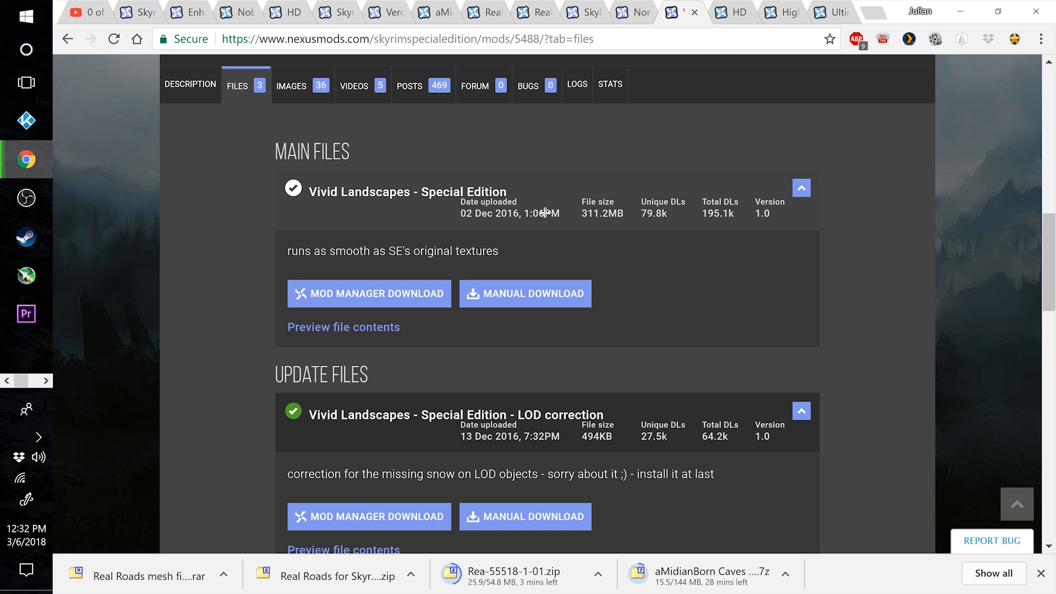
click(298, 291)
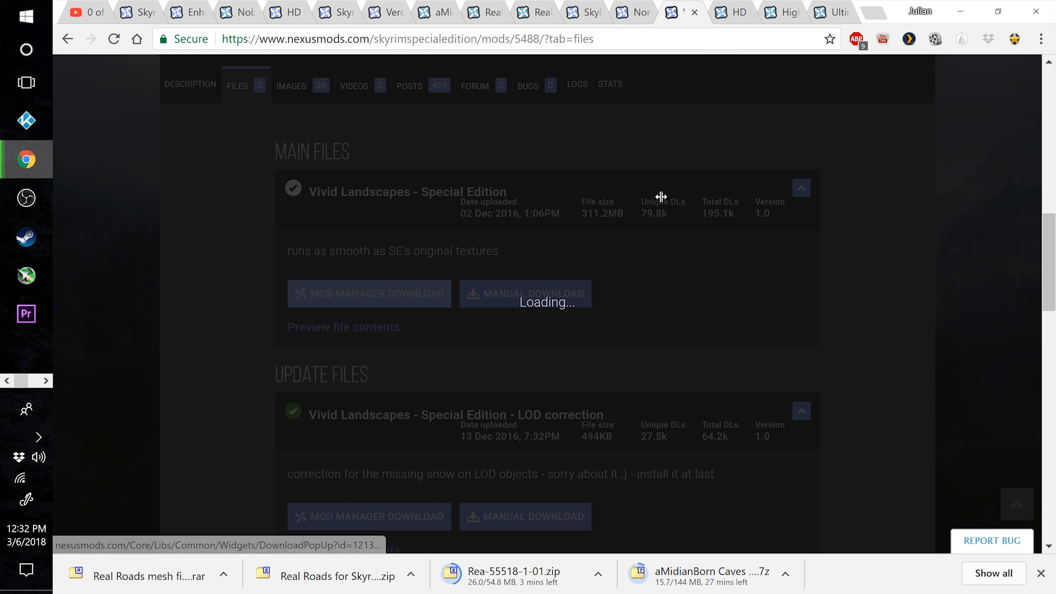
scroll(278, 334, down, 3)
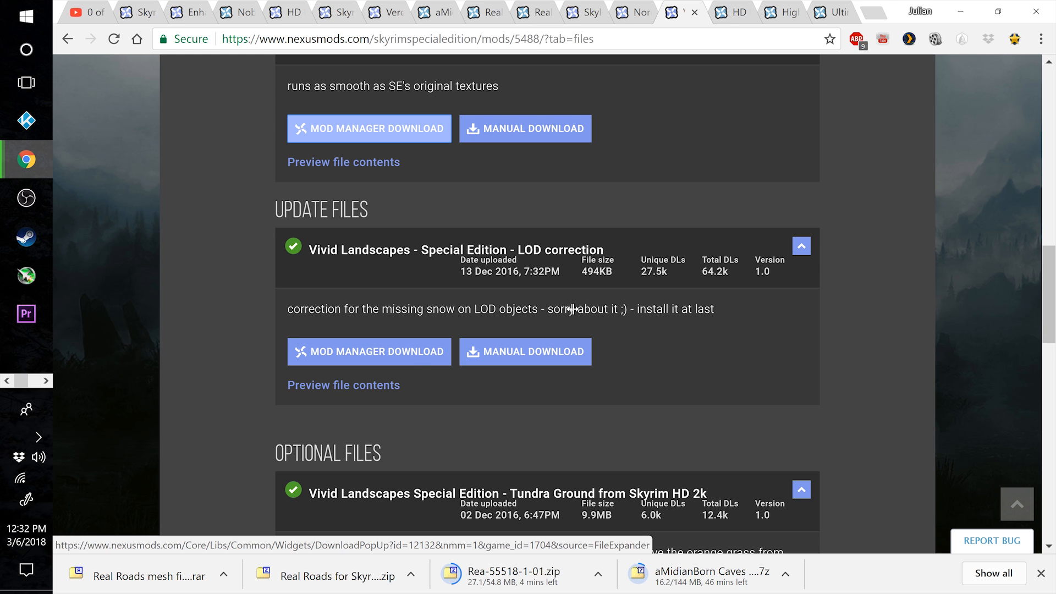
click(401, 358)
Download the HD Misc v1 main file as a manual download.
key(ctrl+Tab)
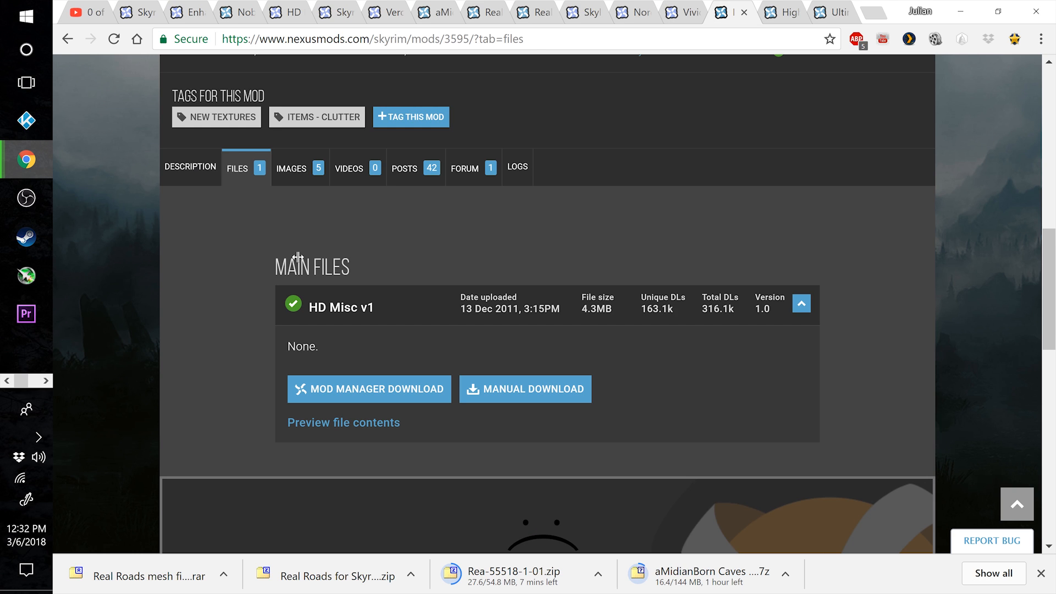
click(378, 383)
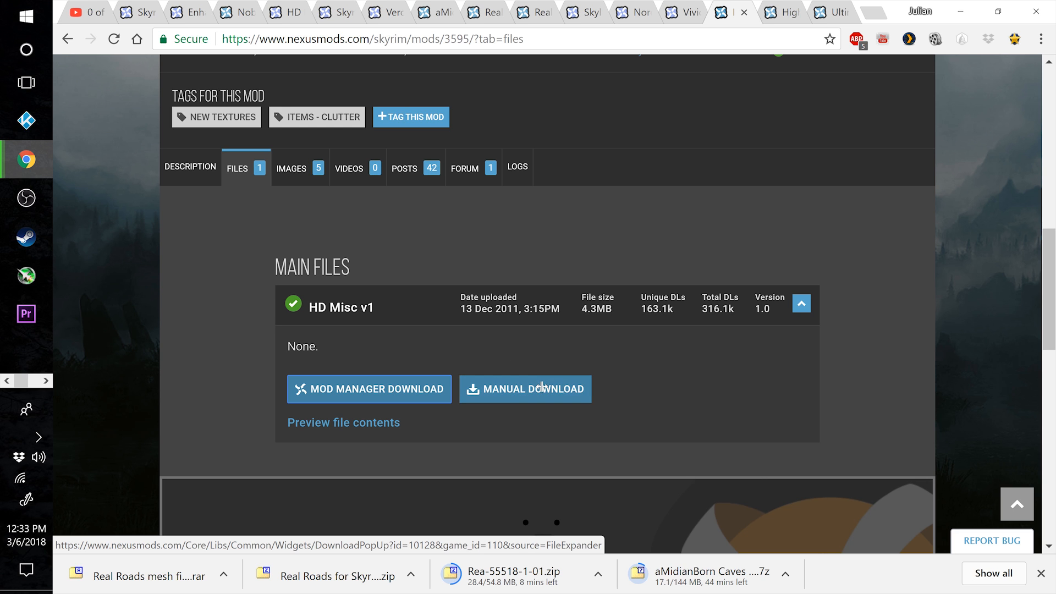
click(513, 391)
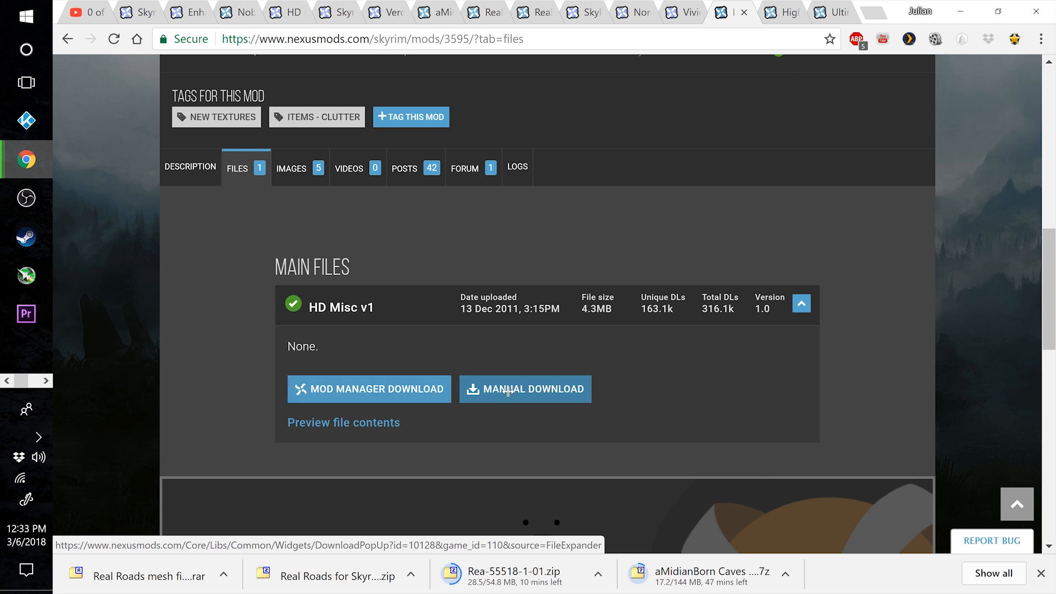
Download the Ultimate HD Fire Effects -Ultra Version- main file as a manual download.
key(ctrl+Tab)
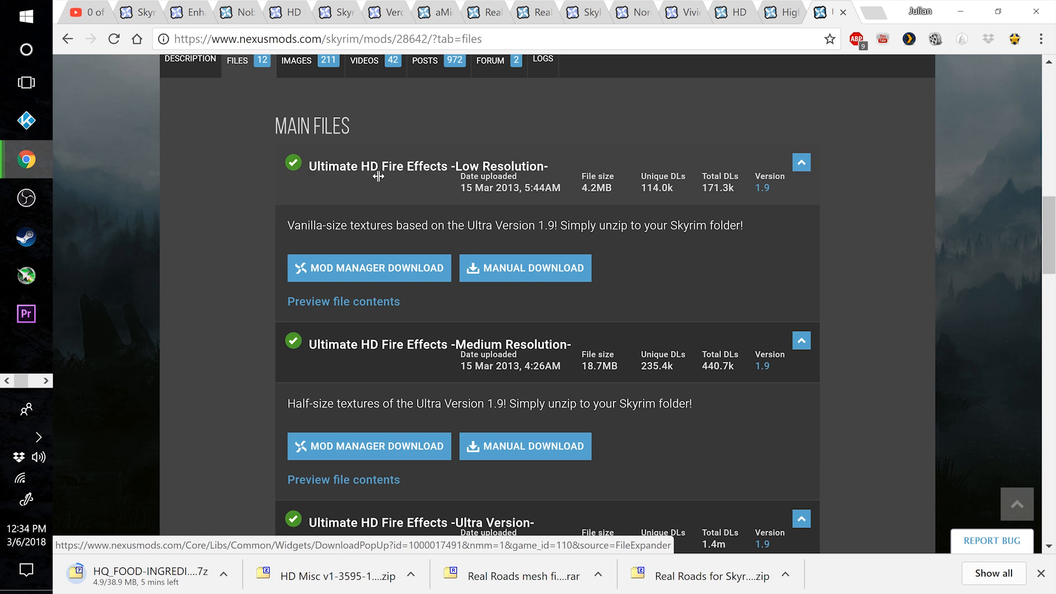
scroll(240, 352, down, 1)
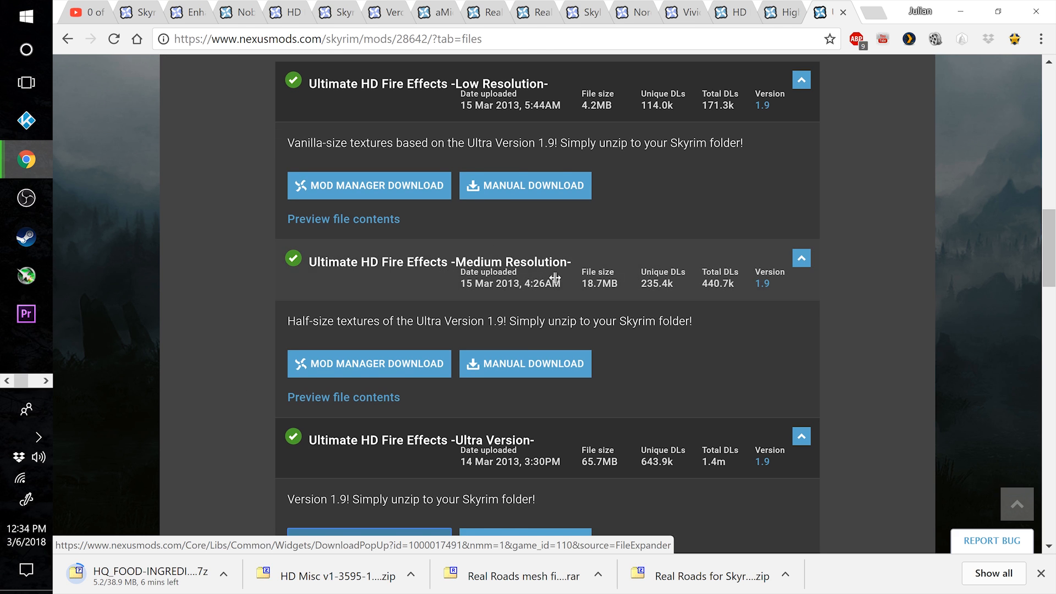
scroll(203, 332, down, 3)
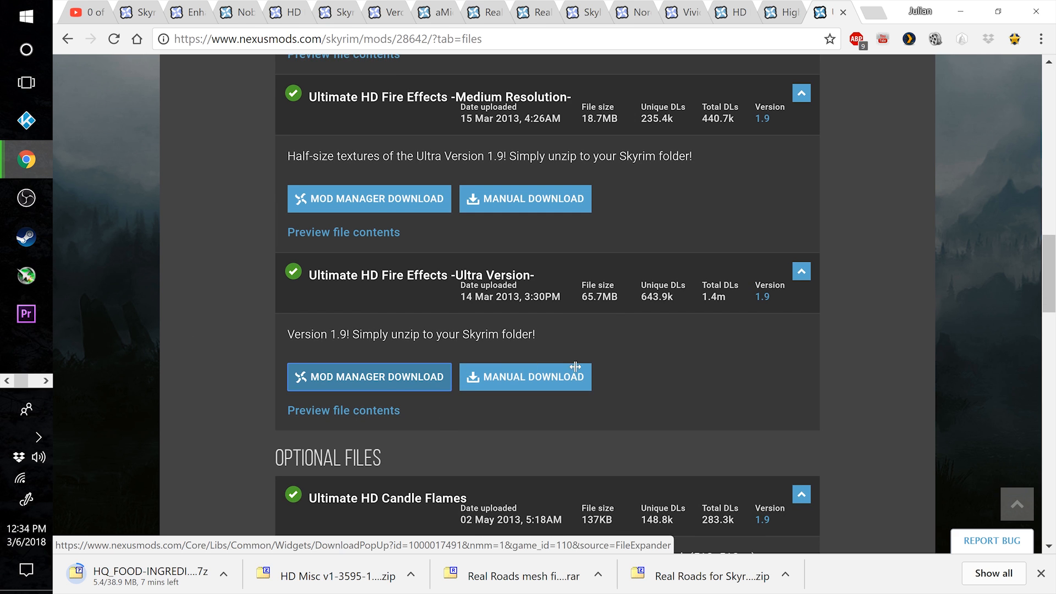
click(541, 380)
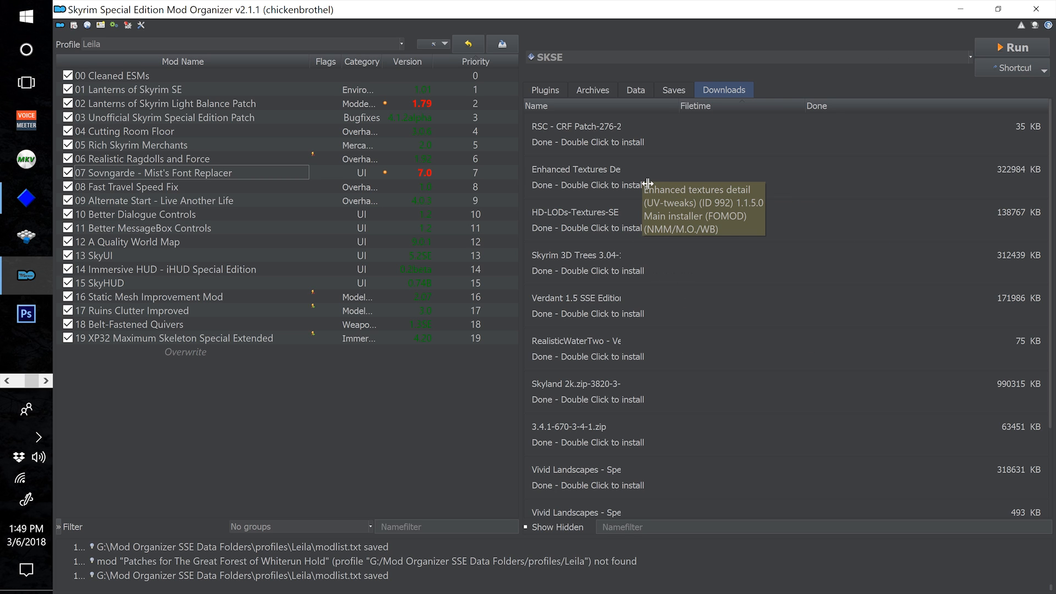
In Mod Organizer, start installing Enhanced Textures Detail (UV-tweaks) and review the descriptions of its SMIM-compatible options.
double_click(640, 182)
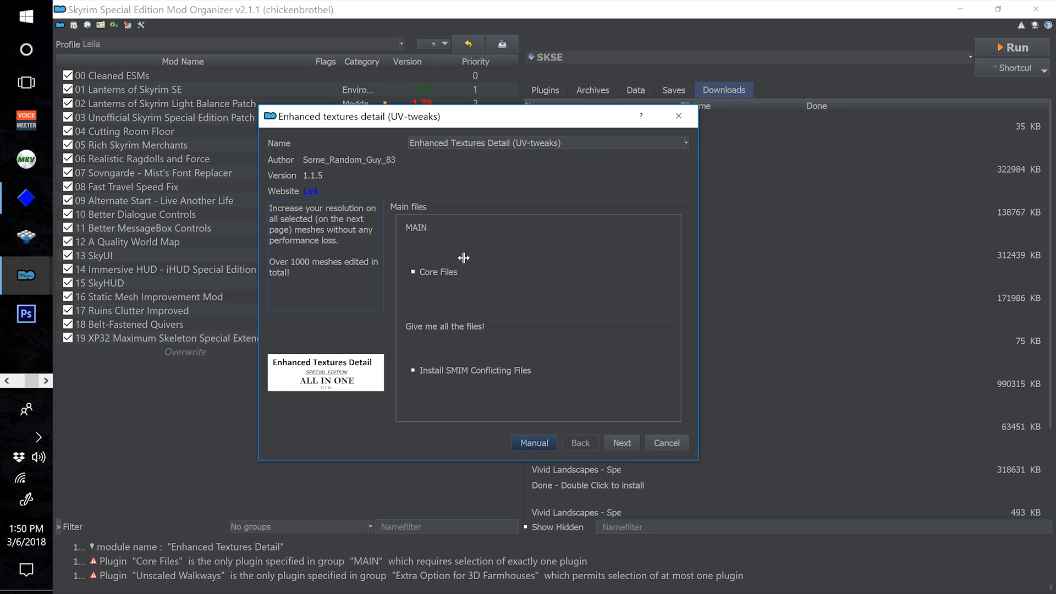
click(622, 443)
mouse_move(500, 322)
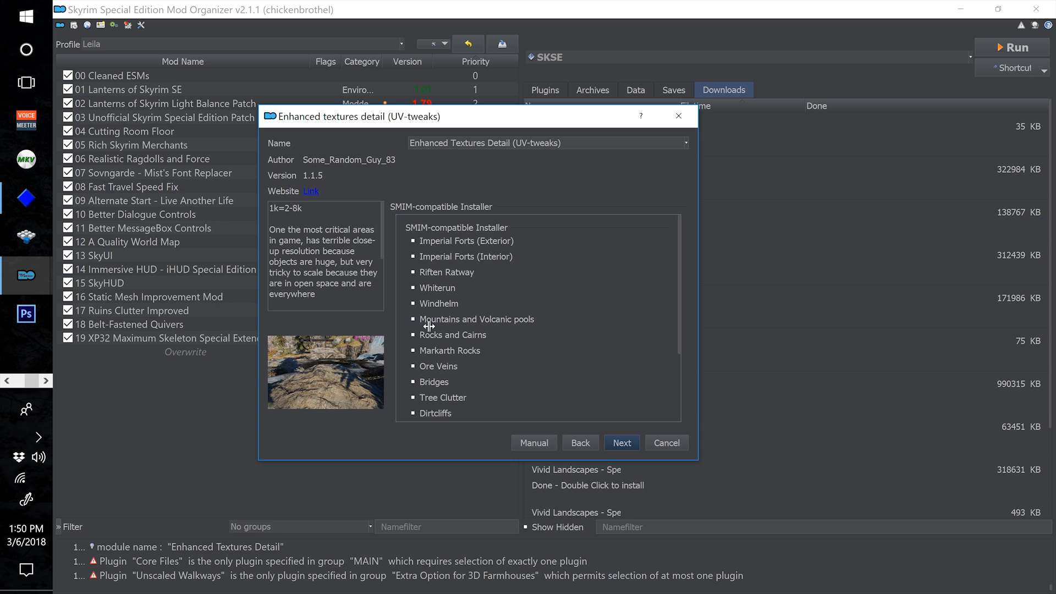
mouse_move(436, 340)
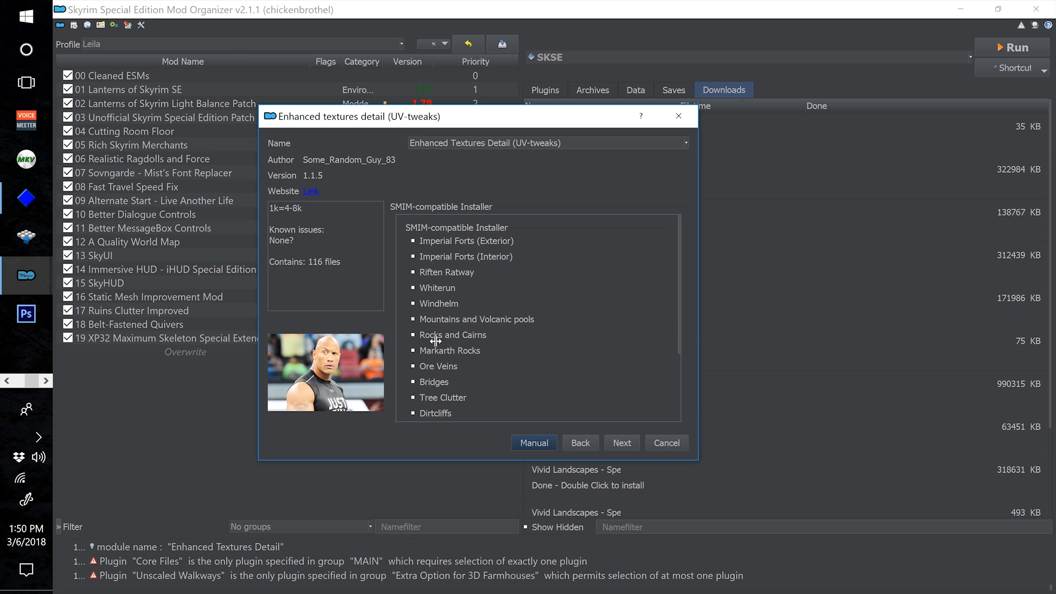
mouse_move(449, 358)
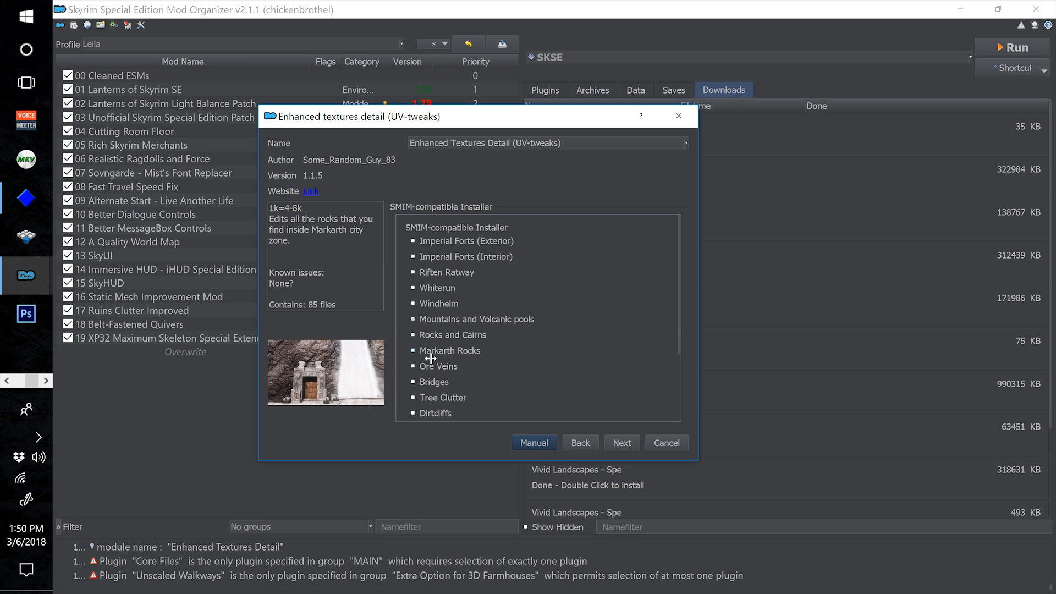
scroll(459, 358, down, 1)
mouse_move(416, 402)
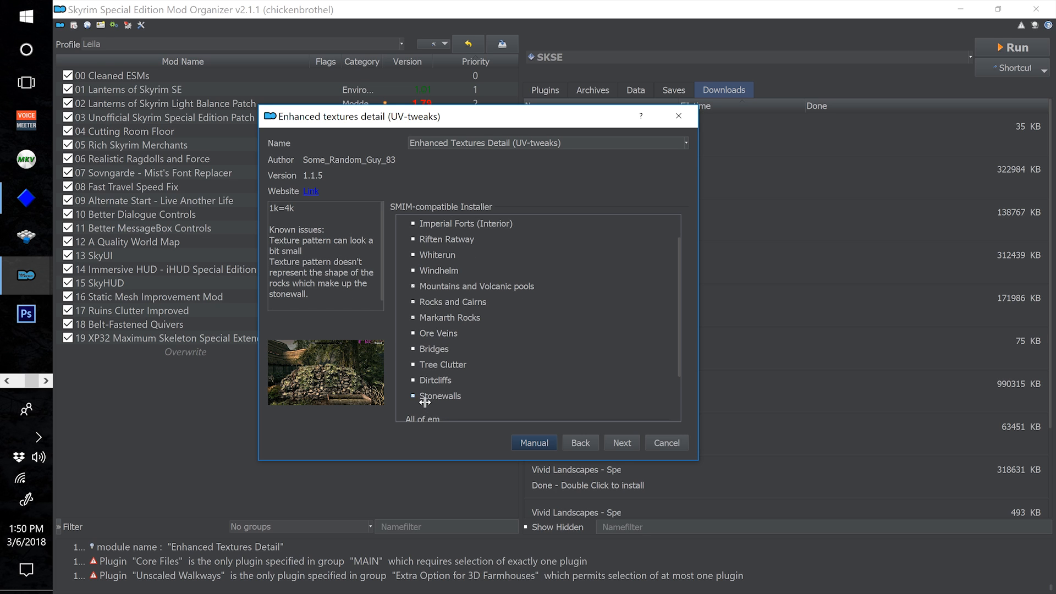
Advance the Enhanced Textures Detail installer past the SMIM options and optional files to the optional textures page.
click(626, 447)
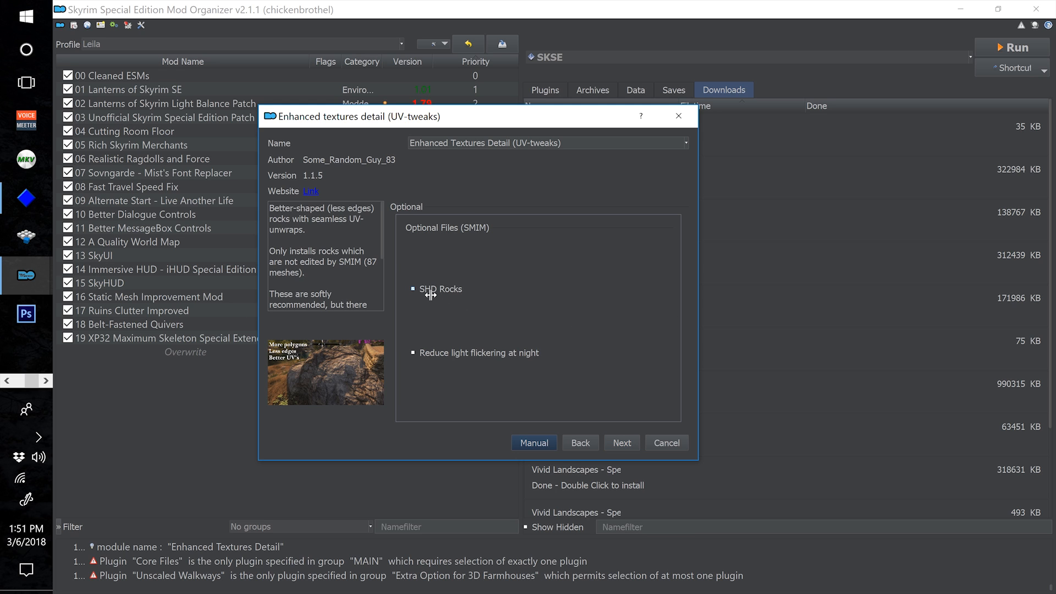
mouse_move(487, 359)
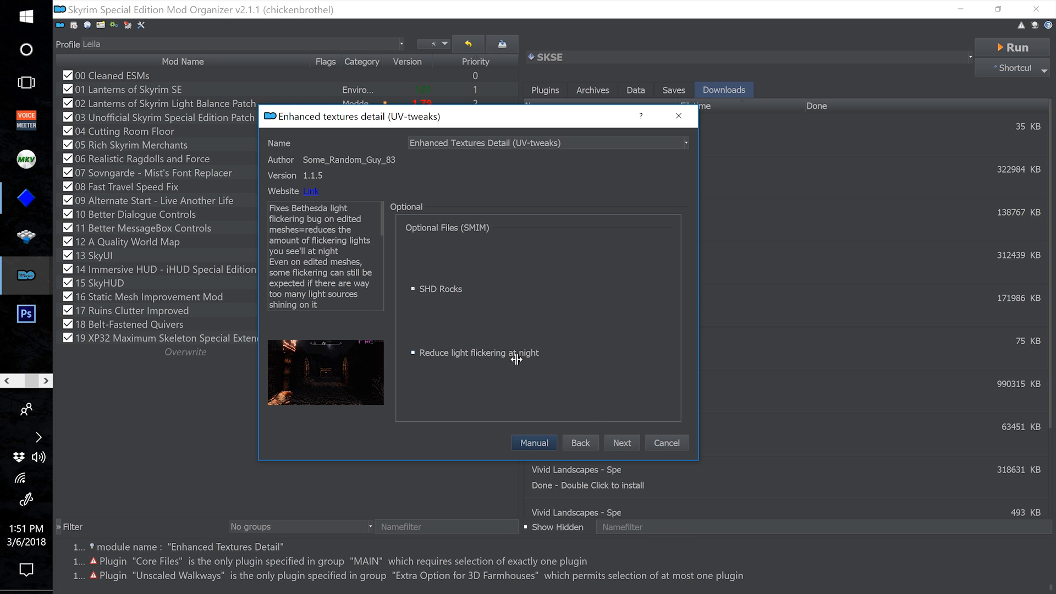
click(621, 449)
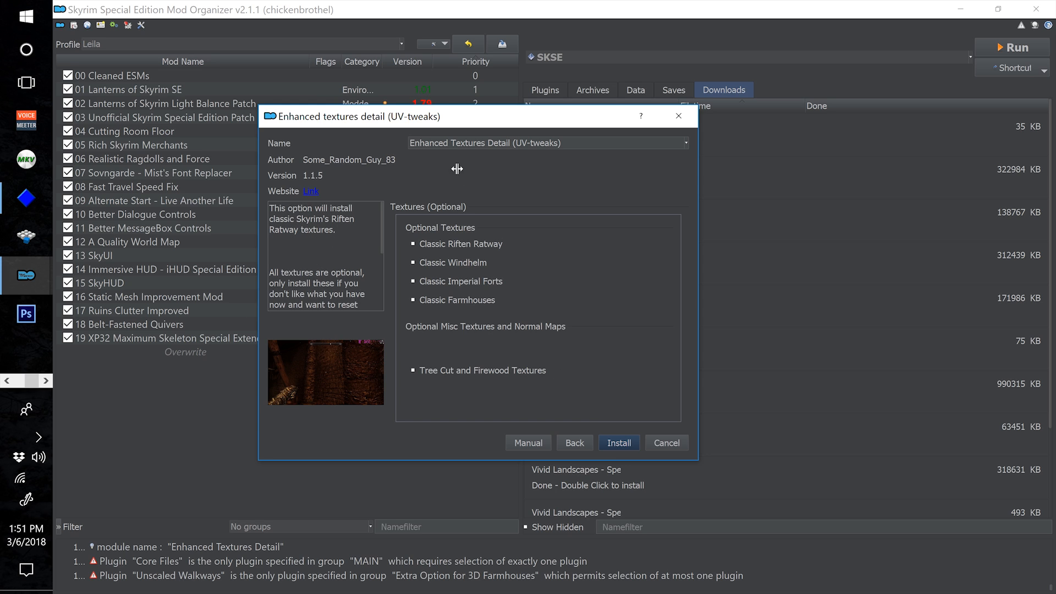
Name the mod "20 Enhanced Textures Detail (UV-tweaks)", install it and enable it in the mod list.
click(411, 140)
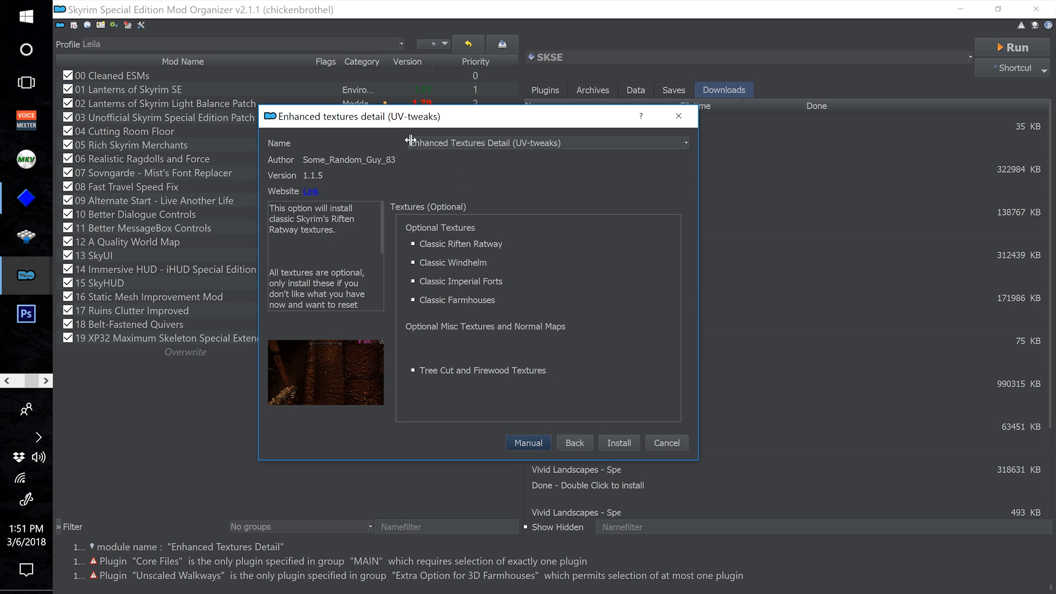
text(20)
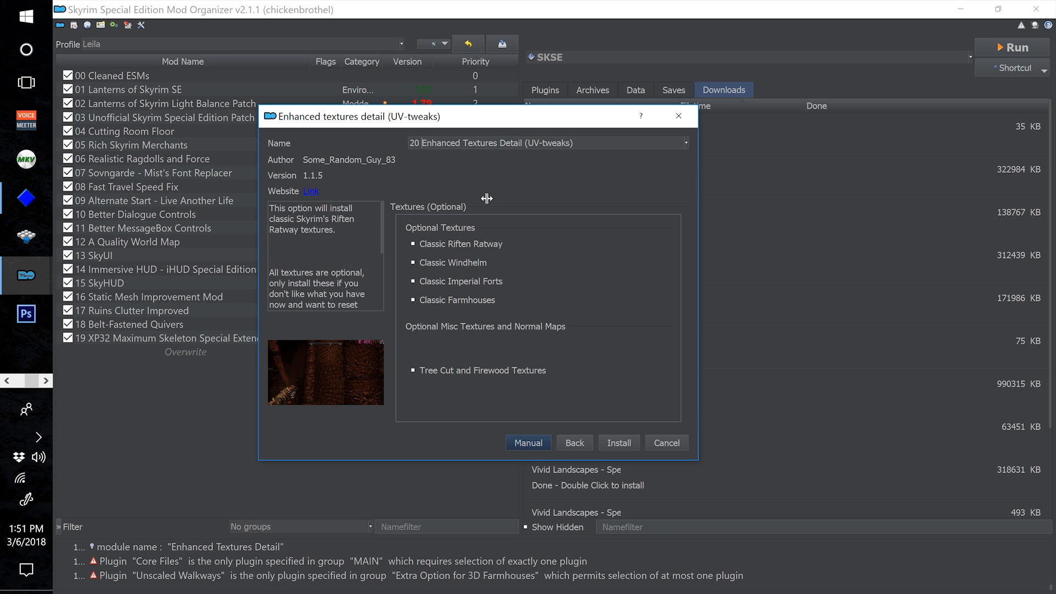
click(627, 443)
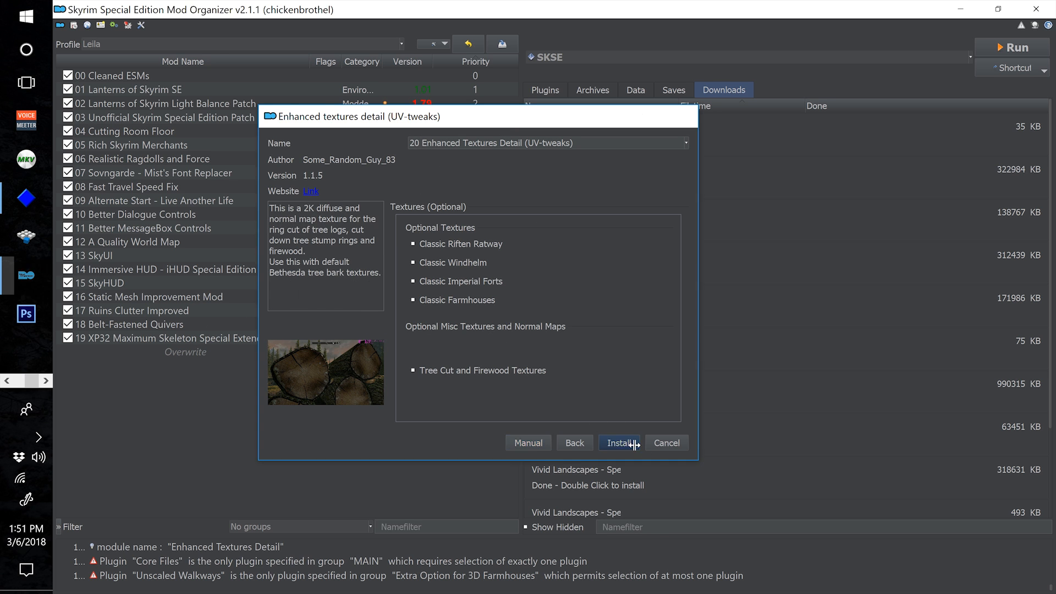
click(68, 352)
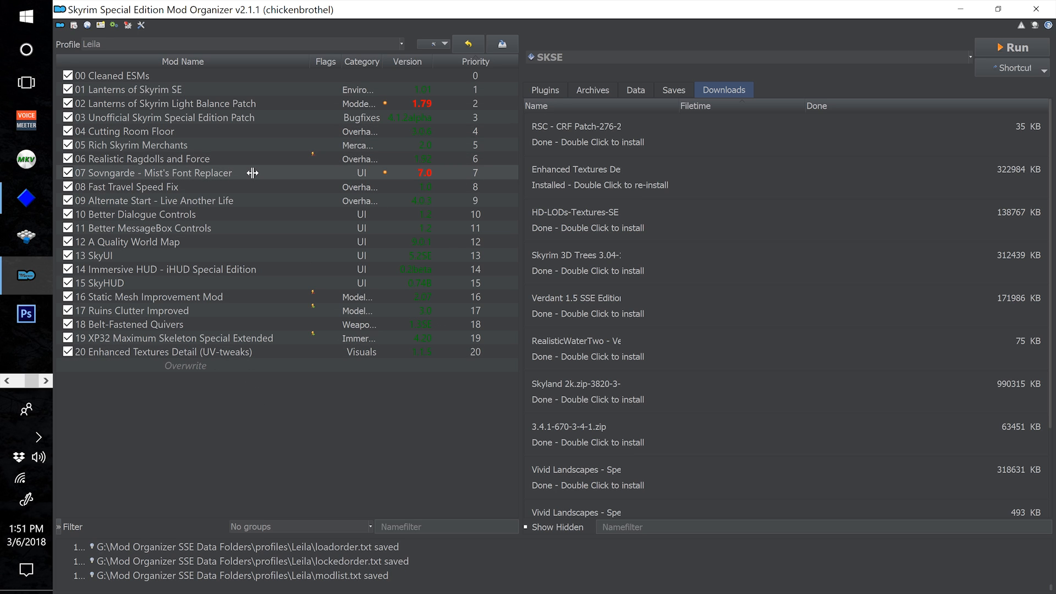
Start installing a mod from an archive, choosing "A. NSM - FULL PACK_v.5.3.0_2K - For Skyrim Special Edition" in the Downloads folder.
click(73, 25)
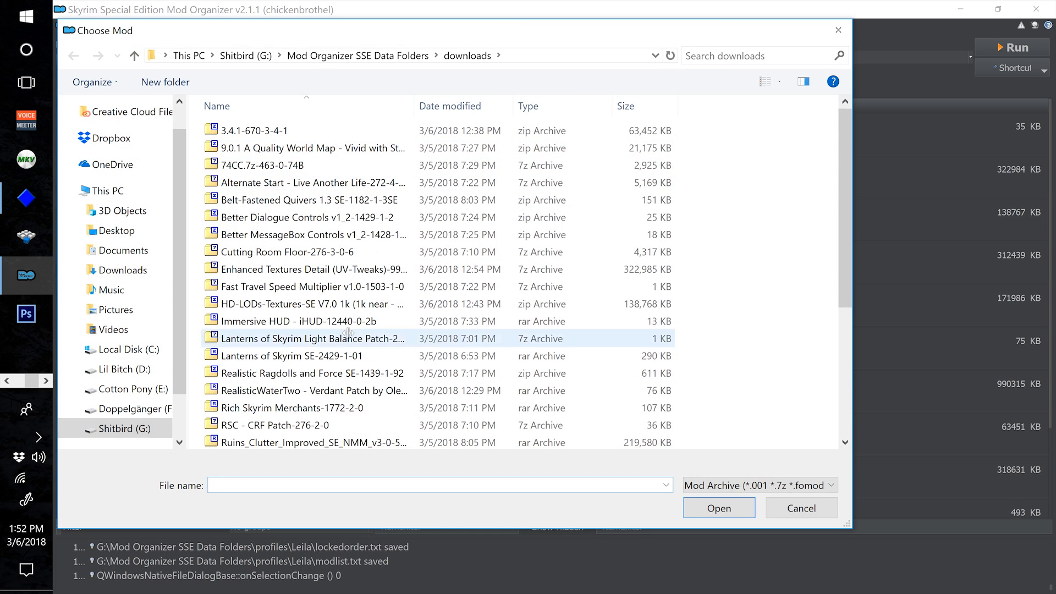
drag(418, 34, 481, 35)
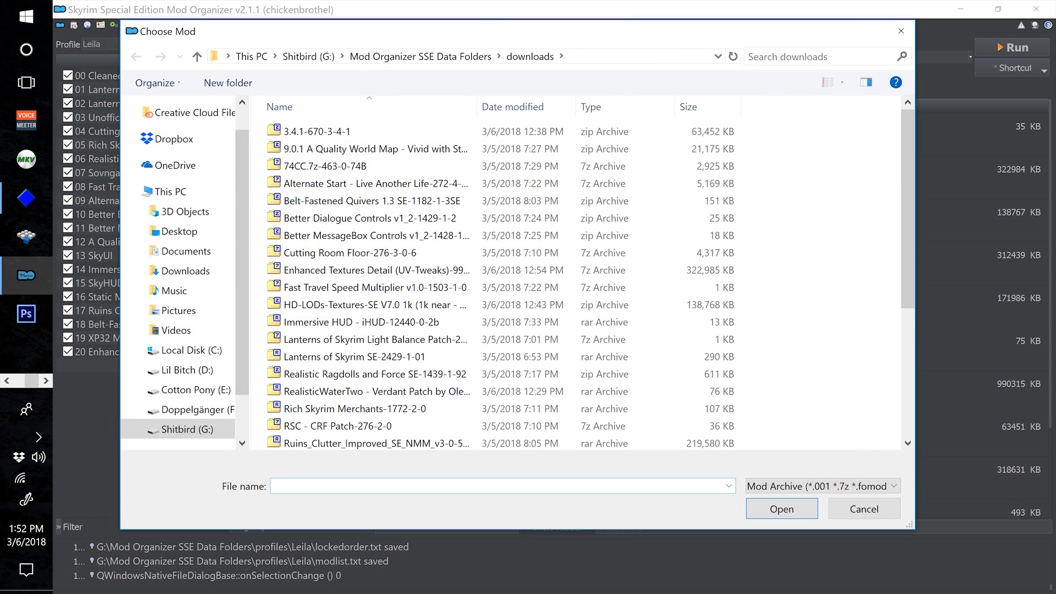
scroll(418, 353, down, 2)
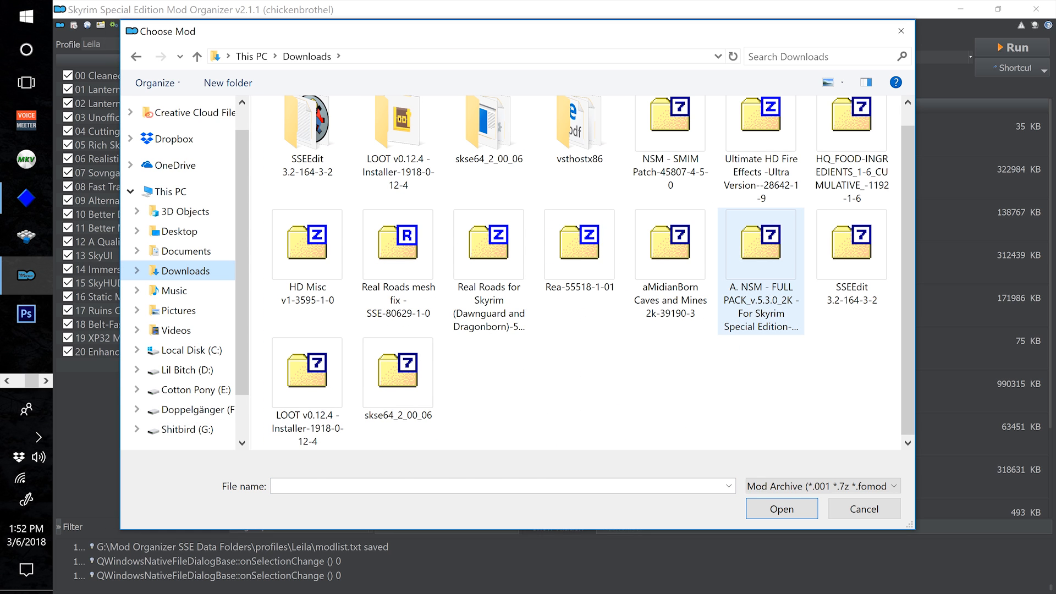
click(761, 264)
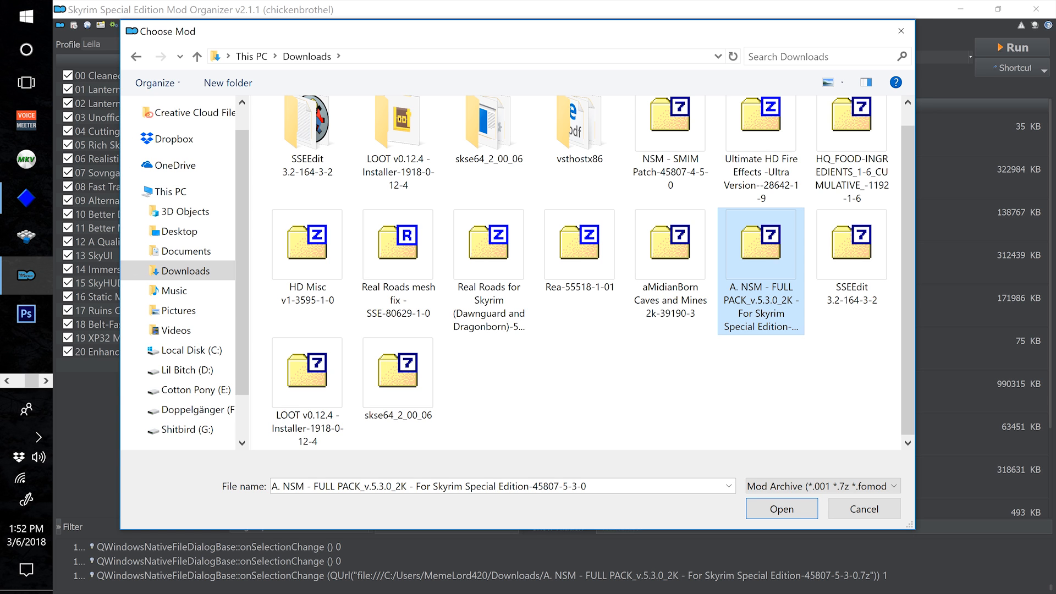
click(782, 509)
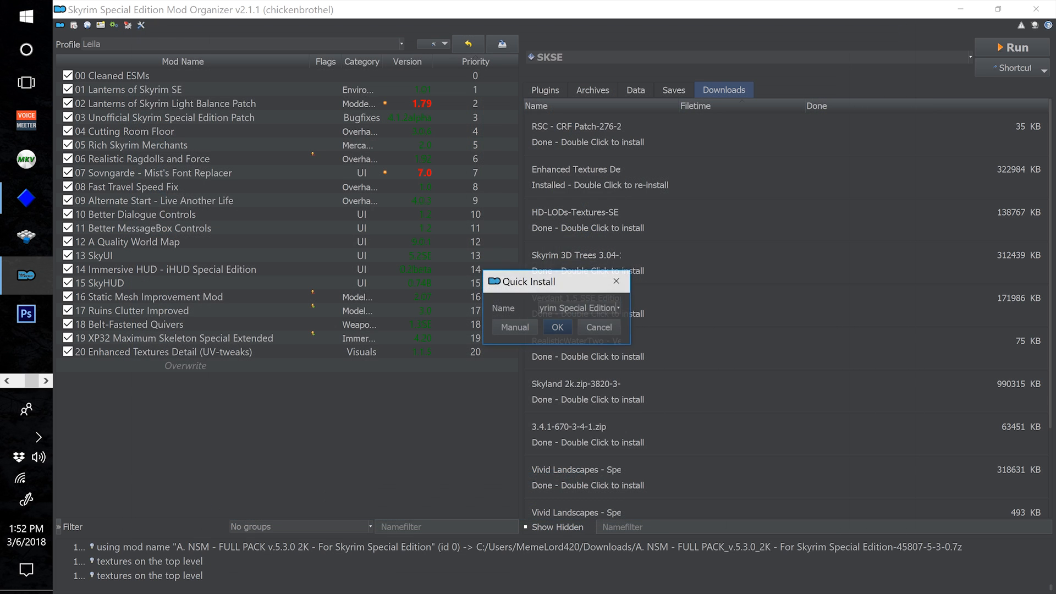
Name the mod "21 Noble Skyrim FULL", install it and enable it in the mod list.
drag(624, 332, 869, 490)
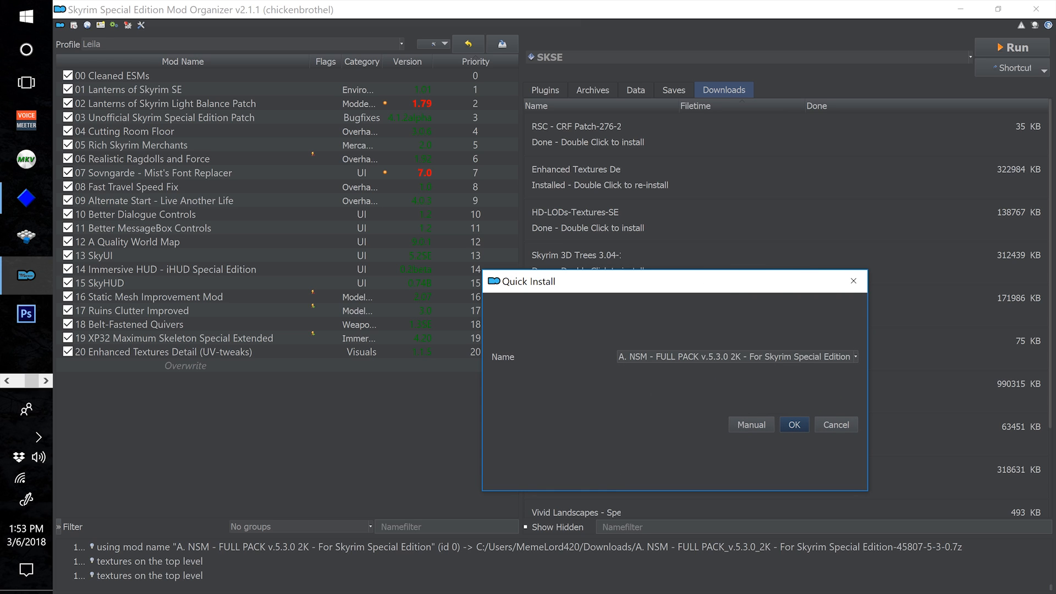
drag(688, 281, 528, 215)
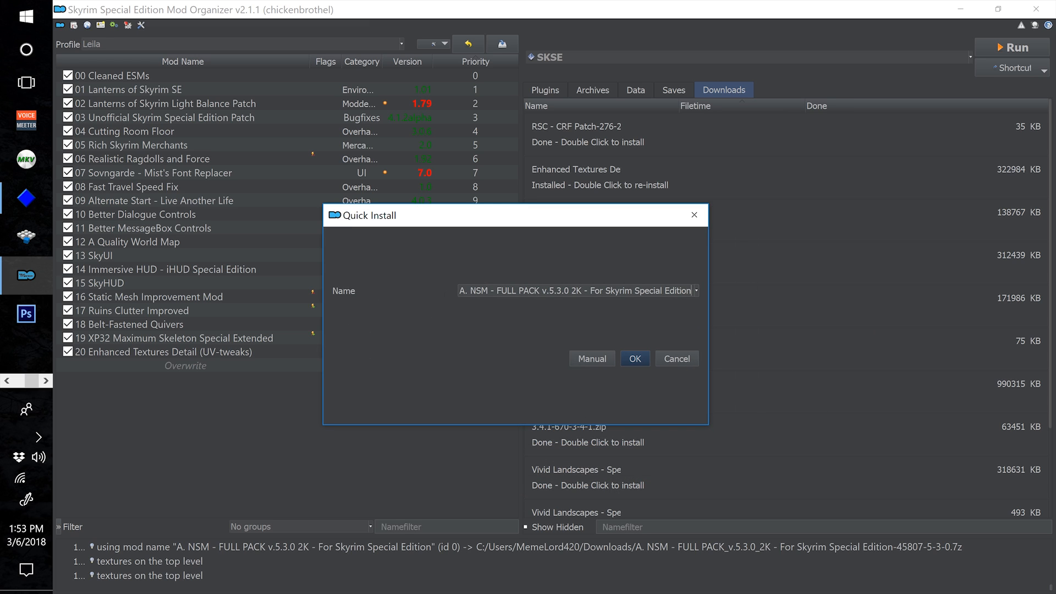
click(696, 291)
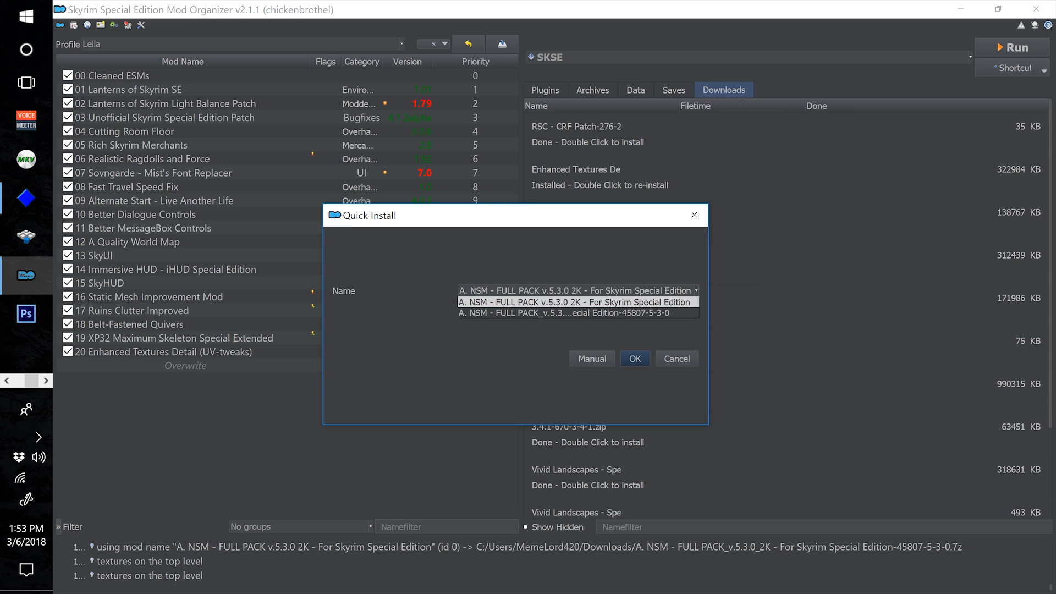
click(696, 291)
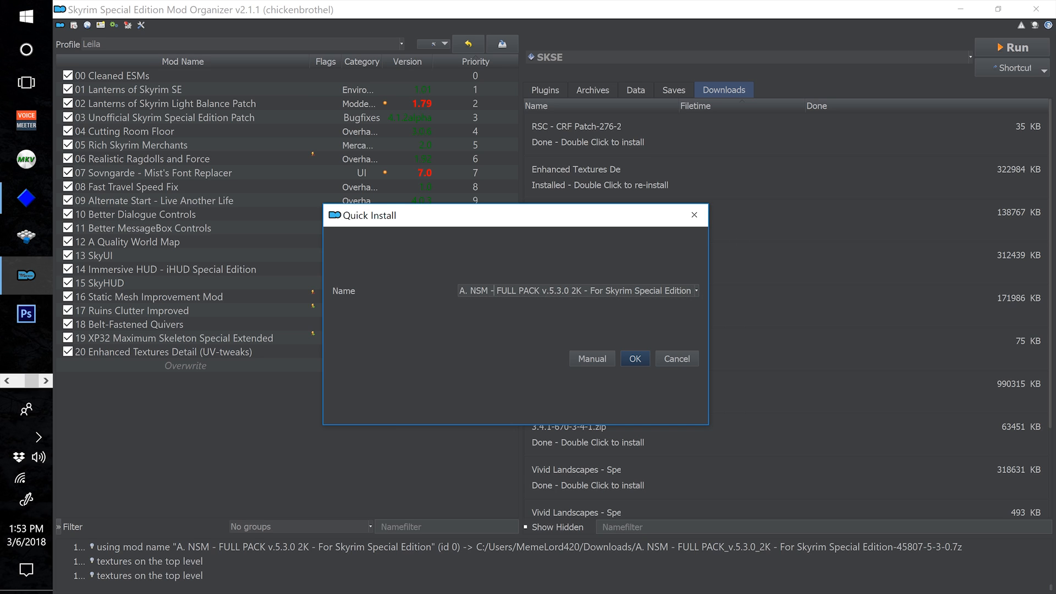
key(ctrl+a)
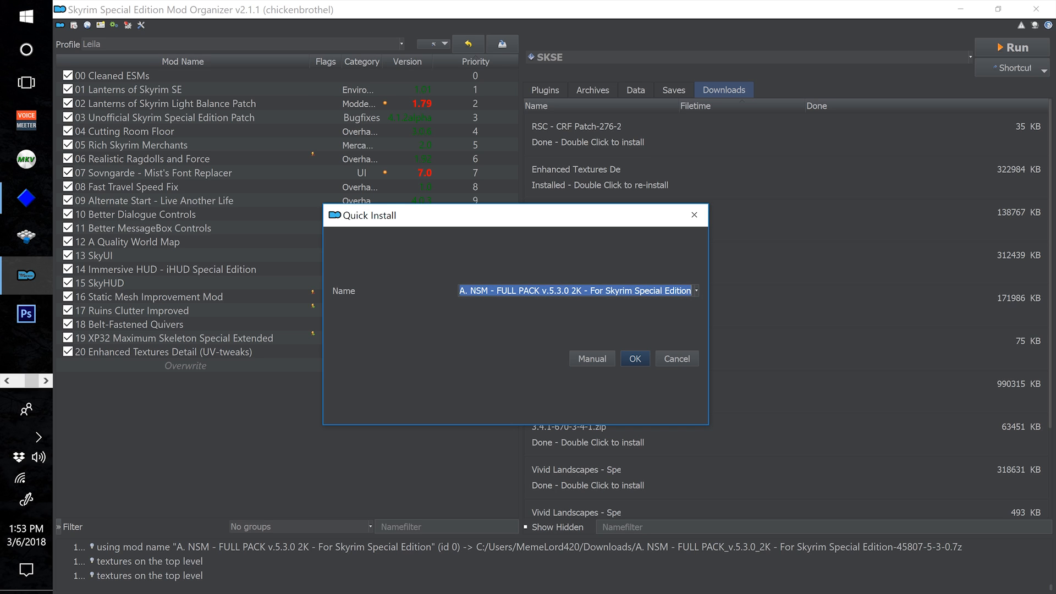
text(21 Noble Skyrim FULL)
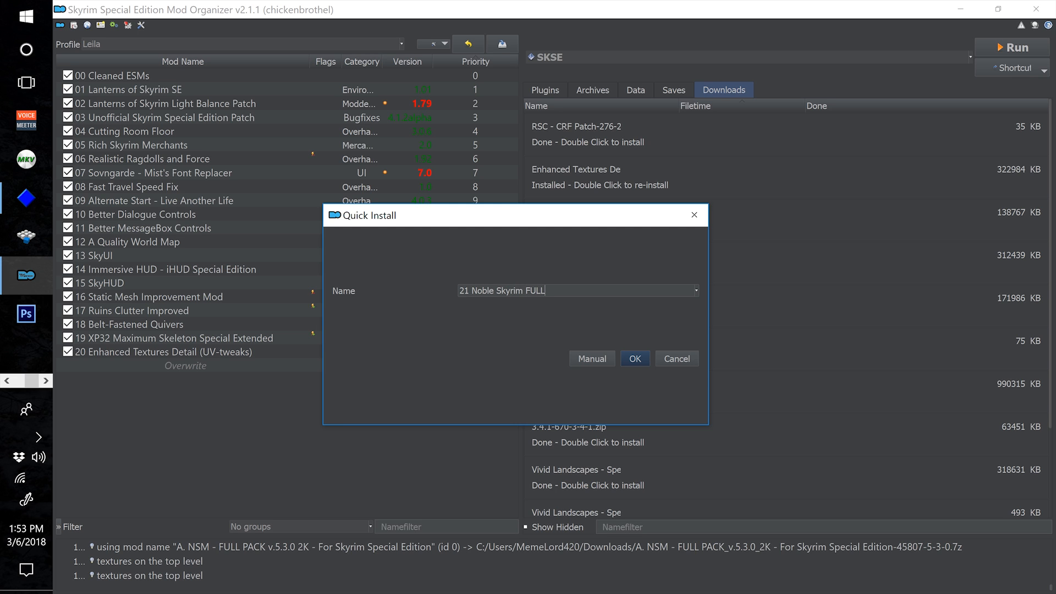
key(Return)
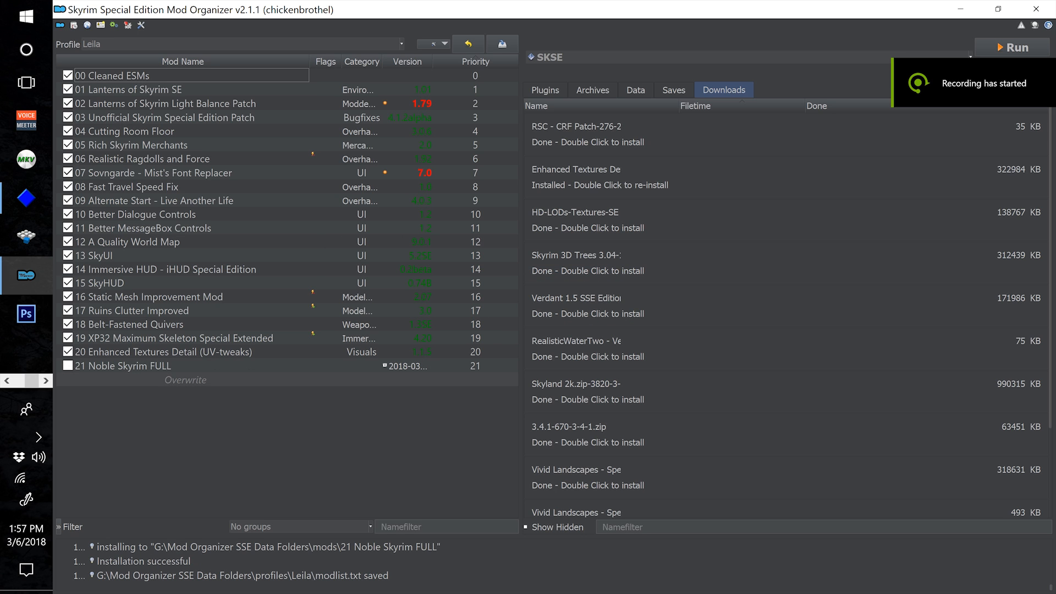
click(68, 366)
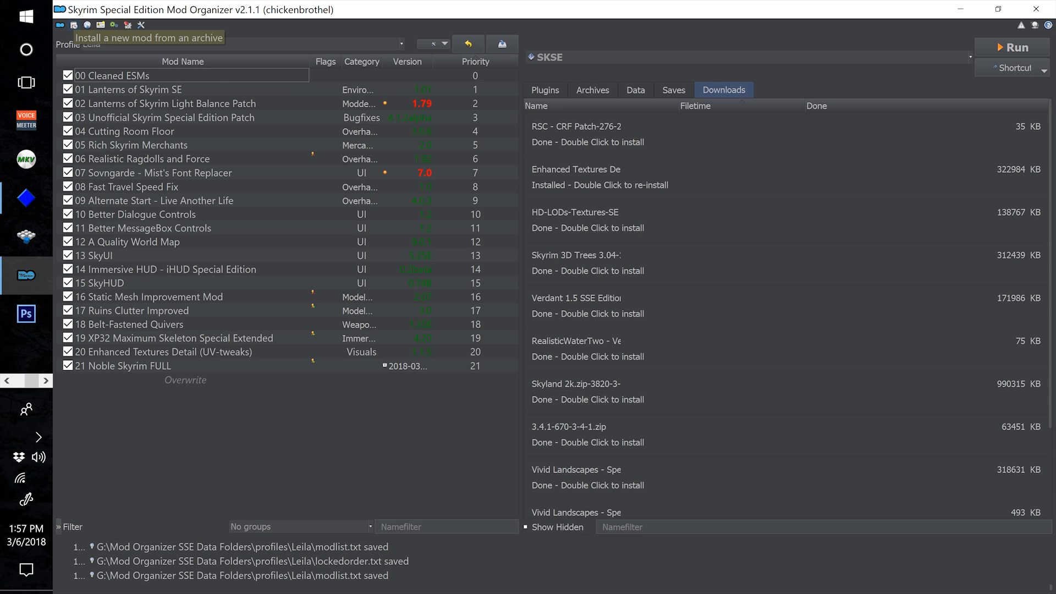
Install the NSM - SMIM Patch archive from the Downloads folder as "22 Noble Skyrim SMIM Patch" and enable it.
click(60, 25)
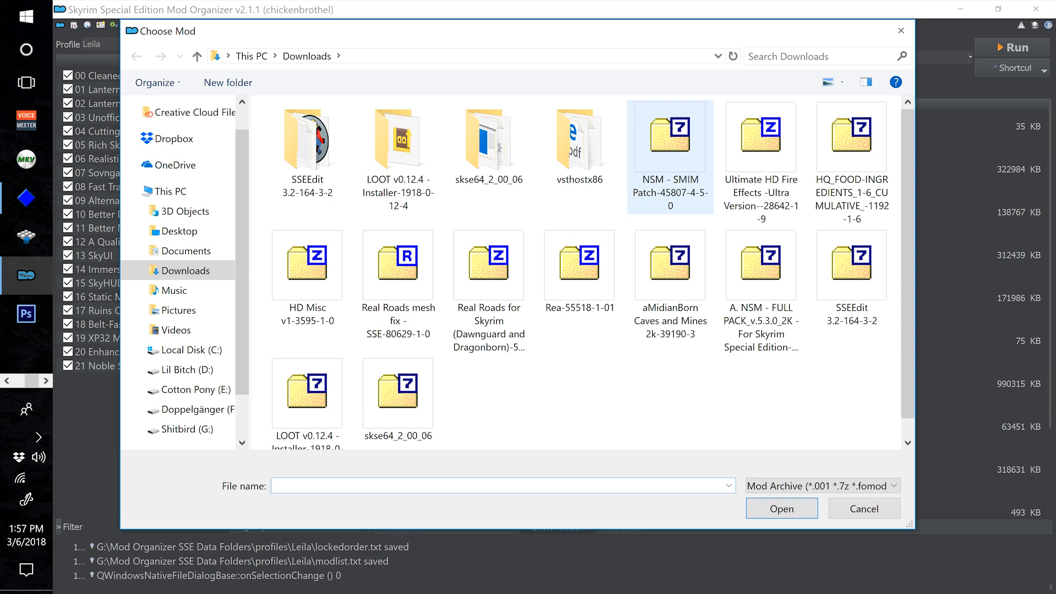
click(669, 143)
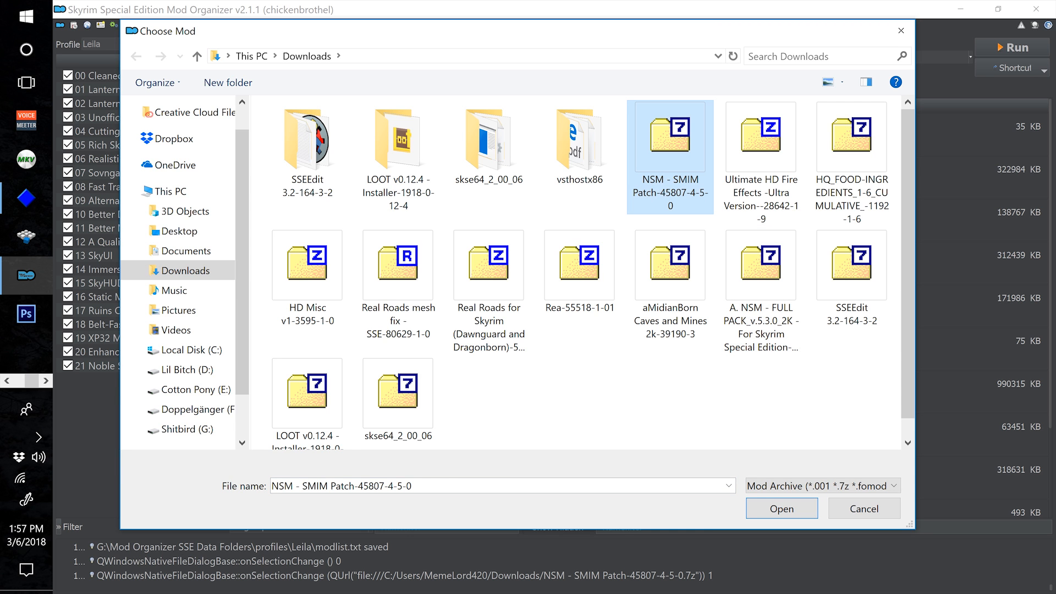
click(782, 508)
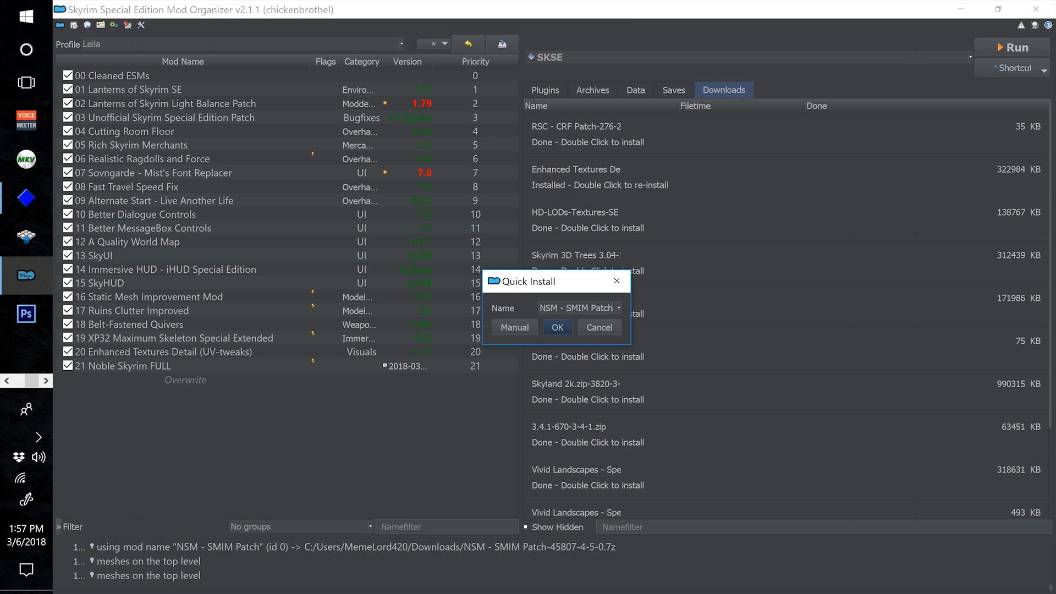
drag(630, 345, 858, 447)
key(ctrl+a)
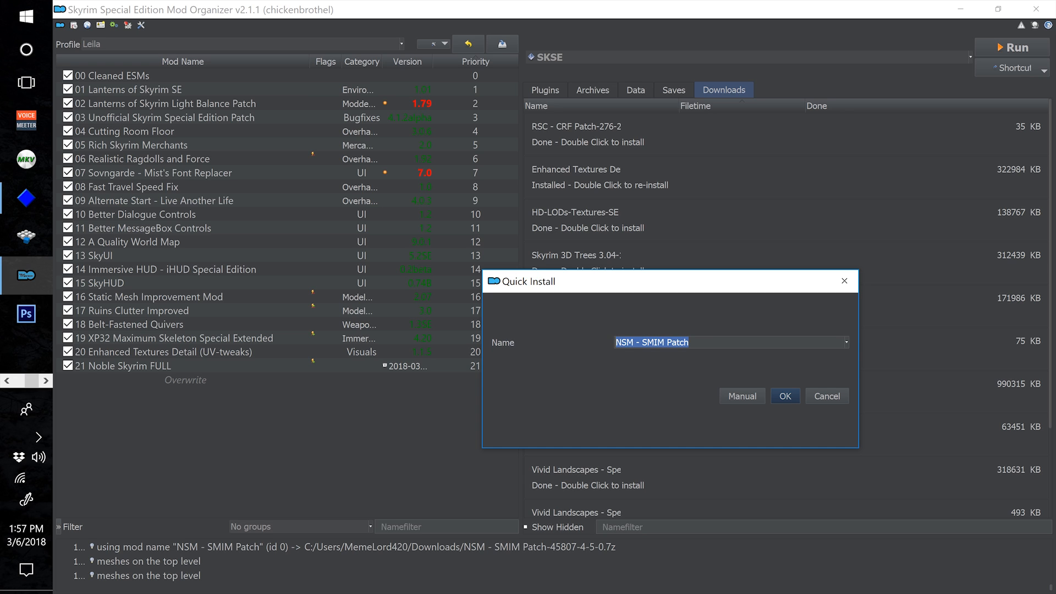
text(22 Noble Skyrim)
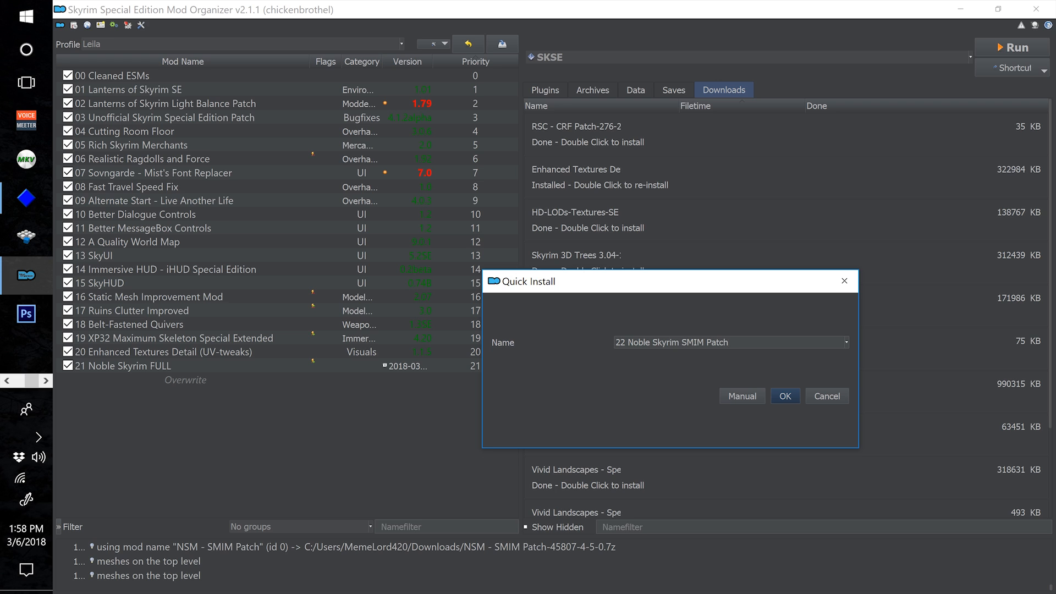
key(Return)
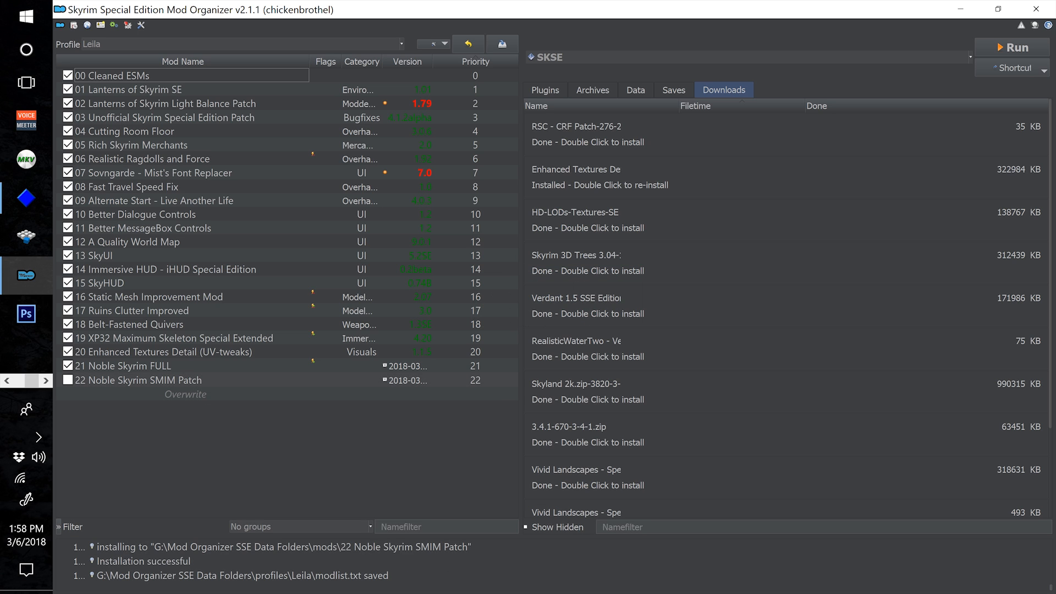
click(68, 380)
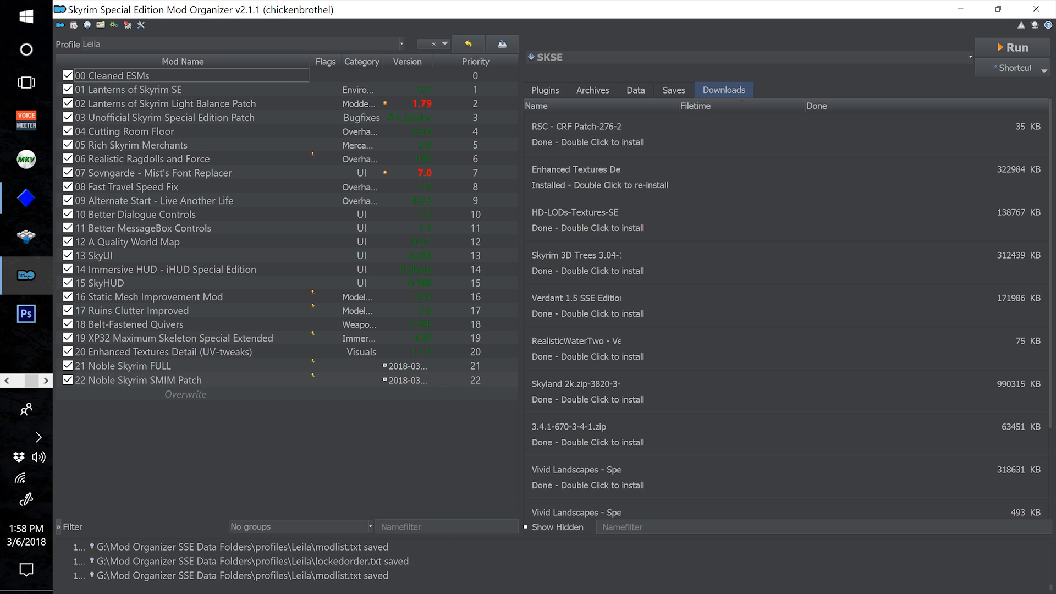
Examine the file conflicts of 22 Noble Skyrim SMIM Patch to see which mods it overwrites, and close its information window.
click(138, 380)
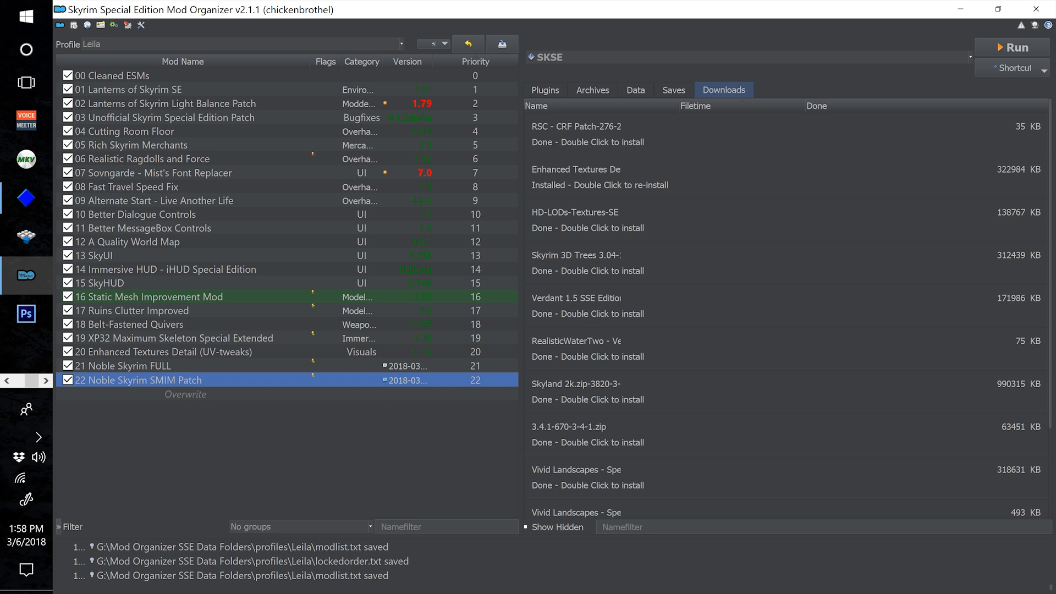
double_click(312, 380)
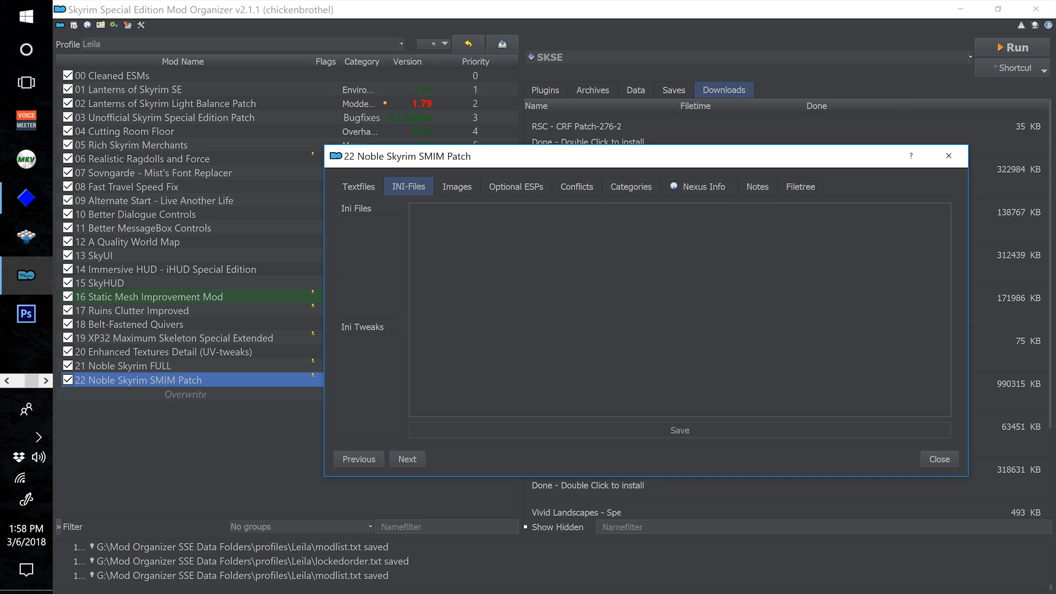
click(576, 187)
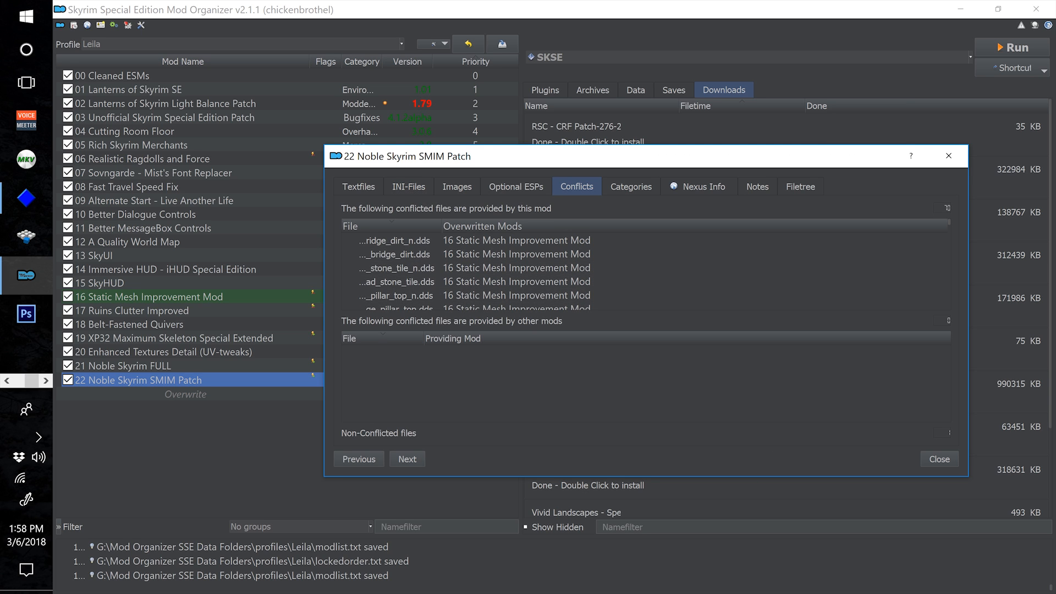
scroll(550, 296, down, 10)
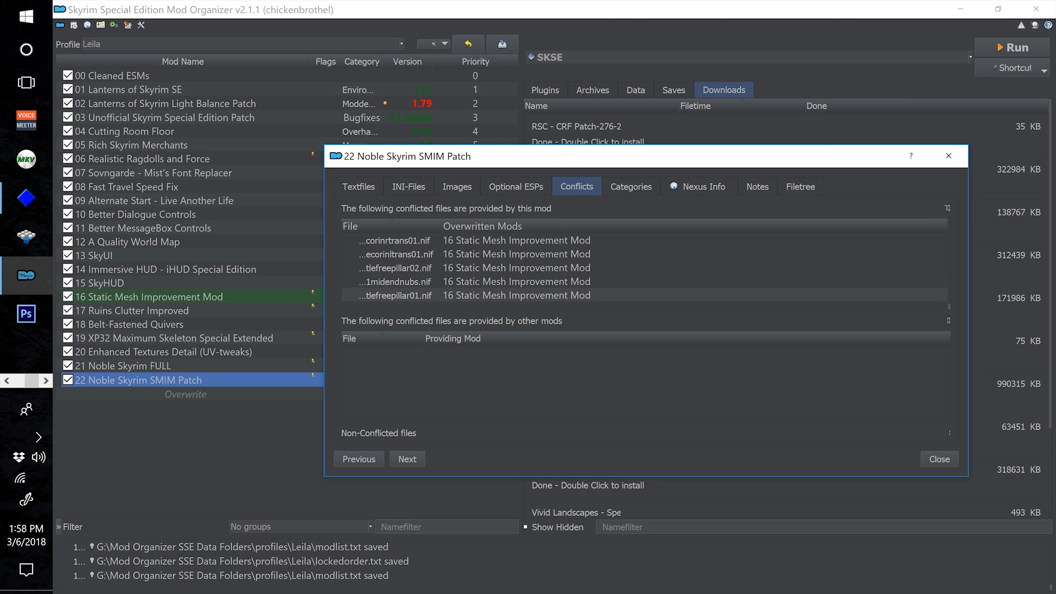
scroll(550, 296, up, 15)
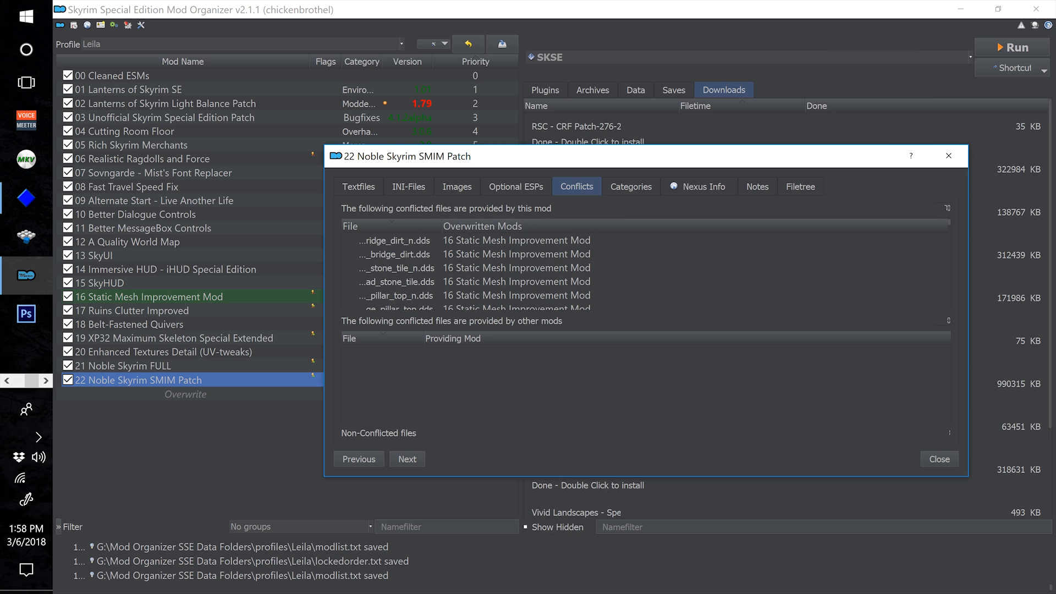
click(948, 156)
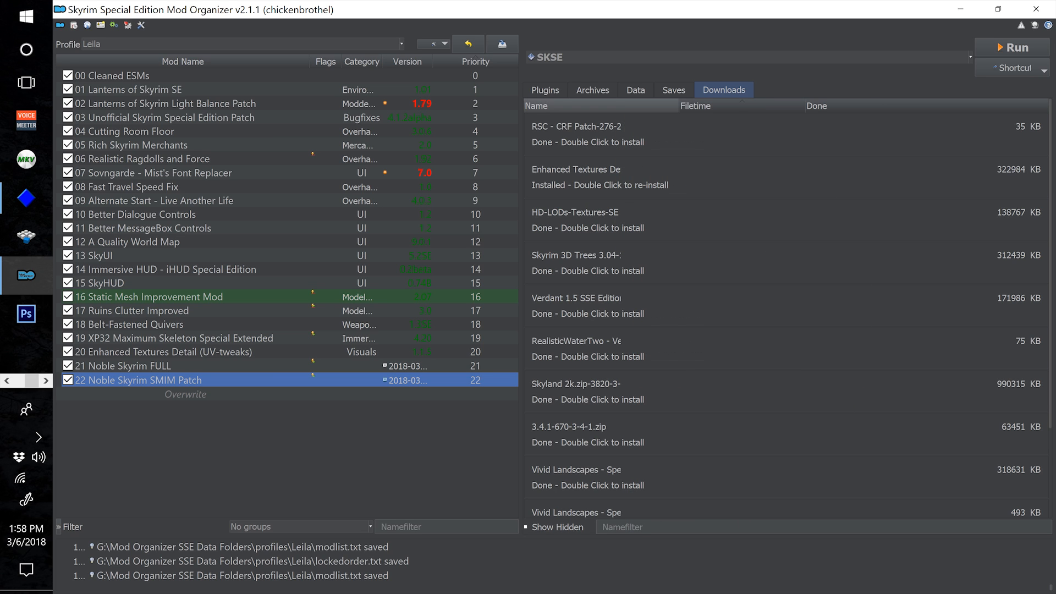
Sort the downloads list by name and return it to file time order.
click(602, 106)
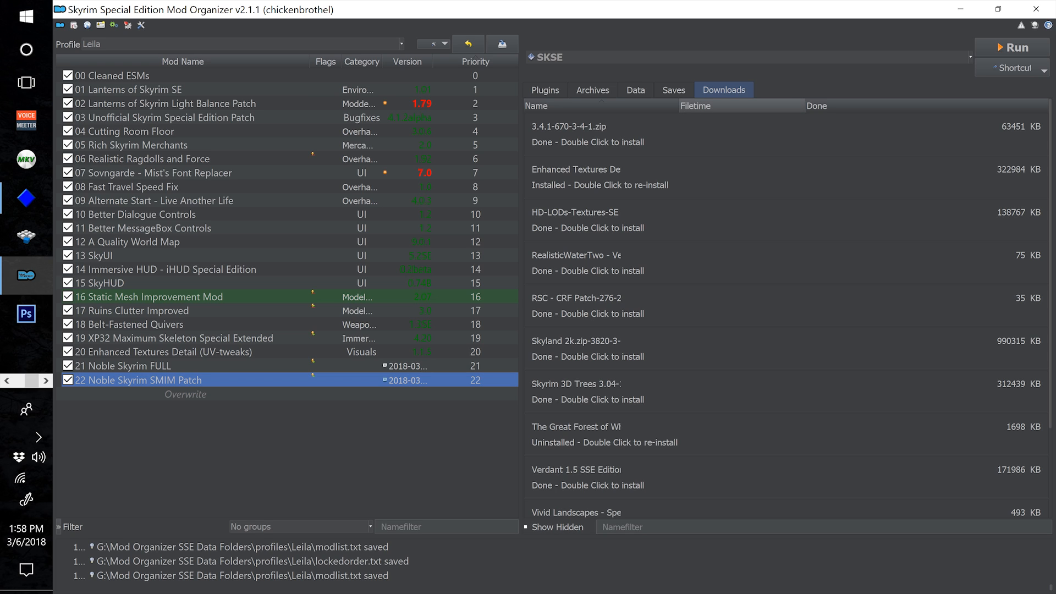
click(715, 106)
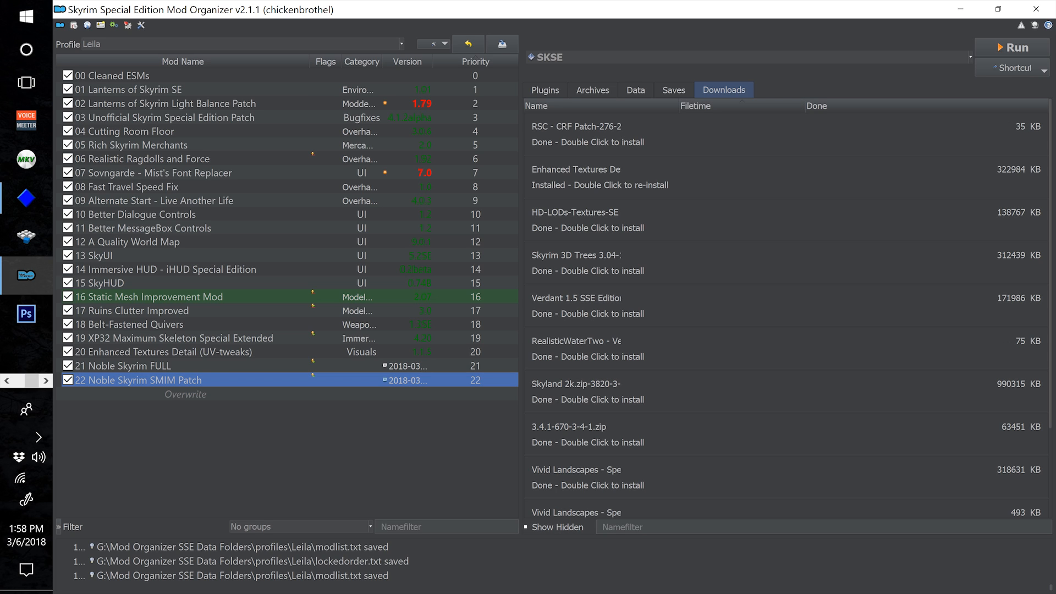
Install the HD-LODs-Textures-SE archive from the downloads list as "23 HD LODs Textures SE".
click(715, 106)
click(715, 106)
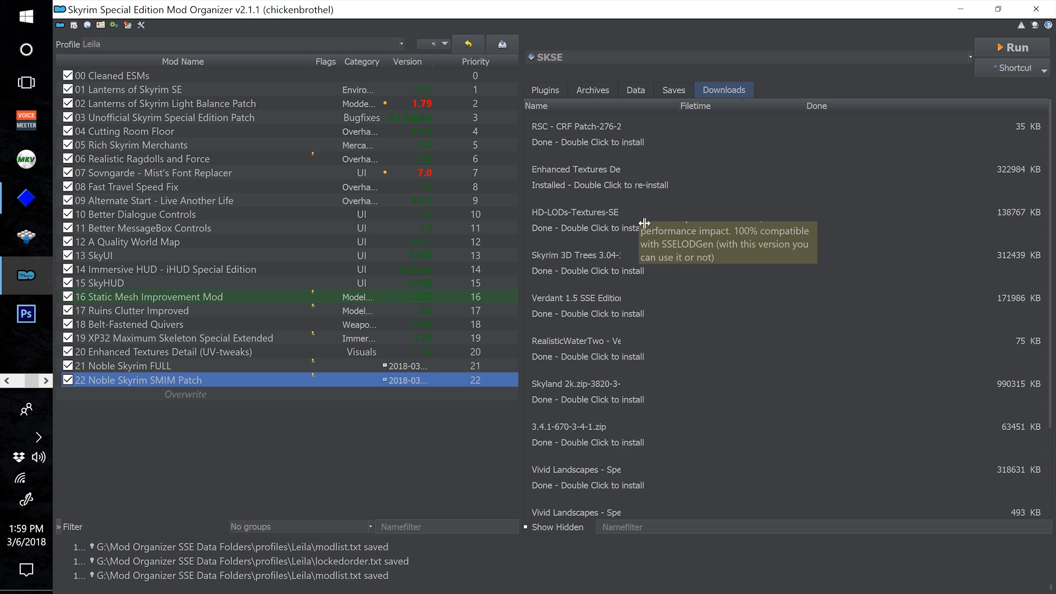
double_click(622, 223)
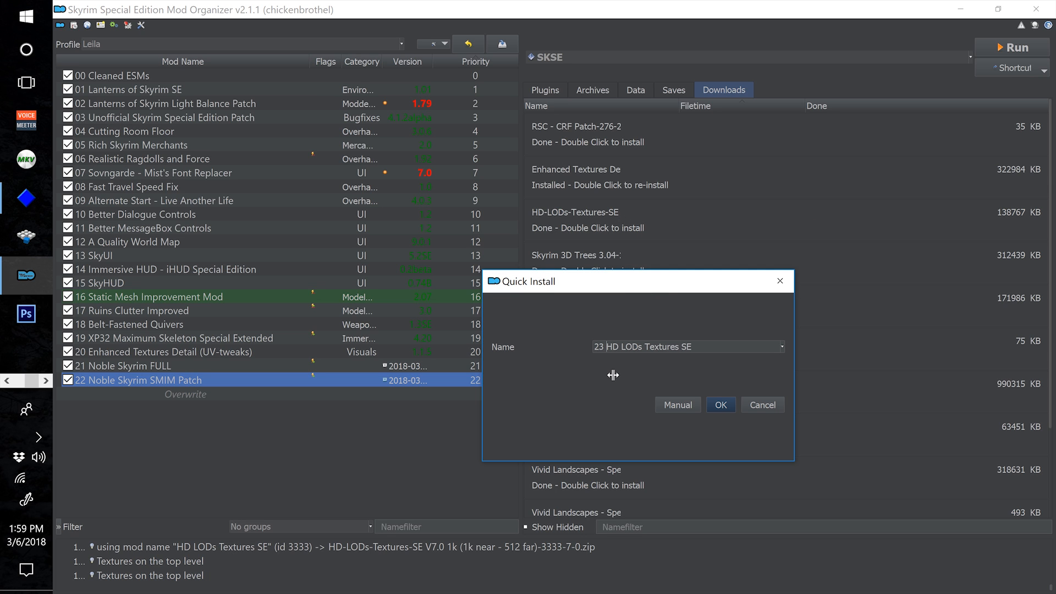
click(720, 406)
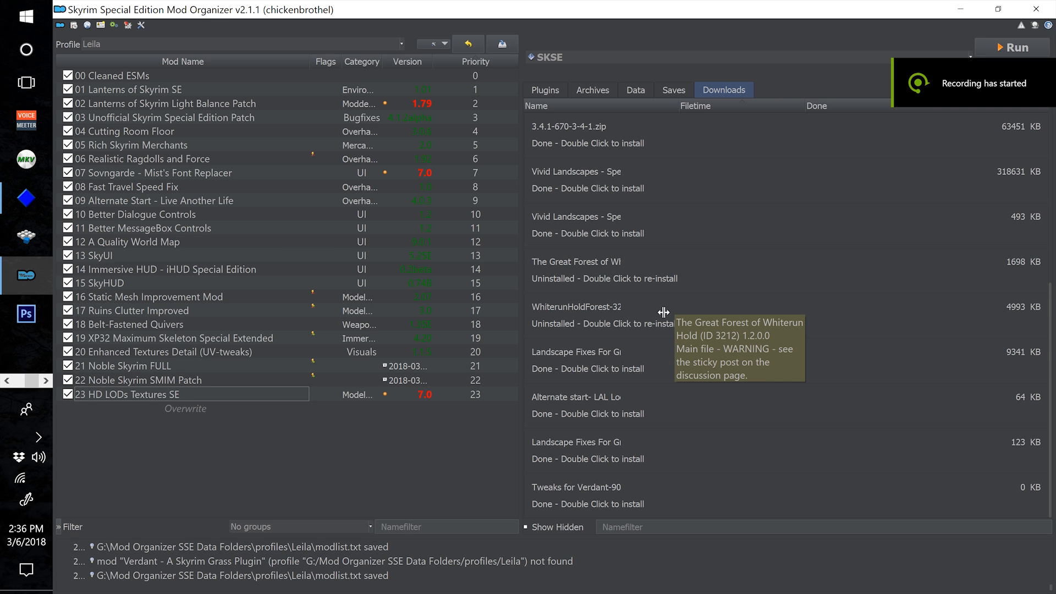
Install the WhiterunHoldForest archive from the downloads list as "24 The Great Forest of Whiterun Hold".
double_click(662, 309)
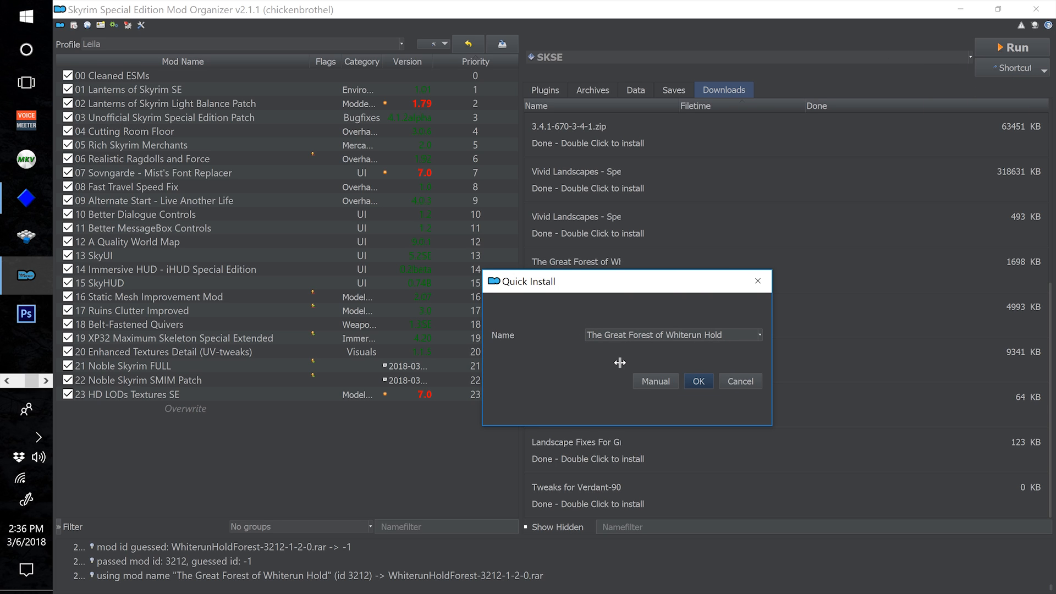
key(Home)
text(24)
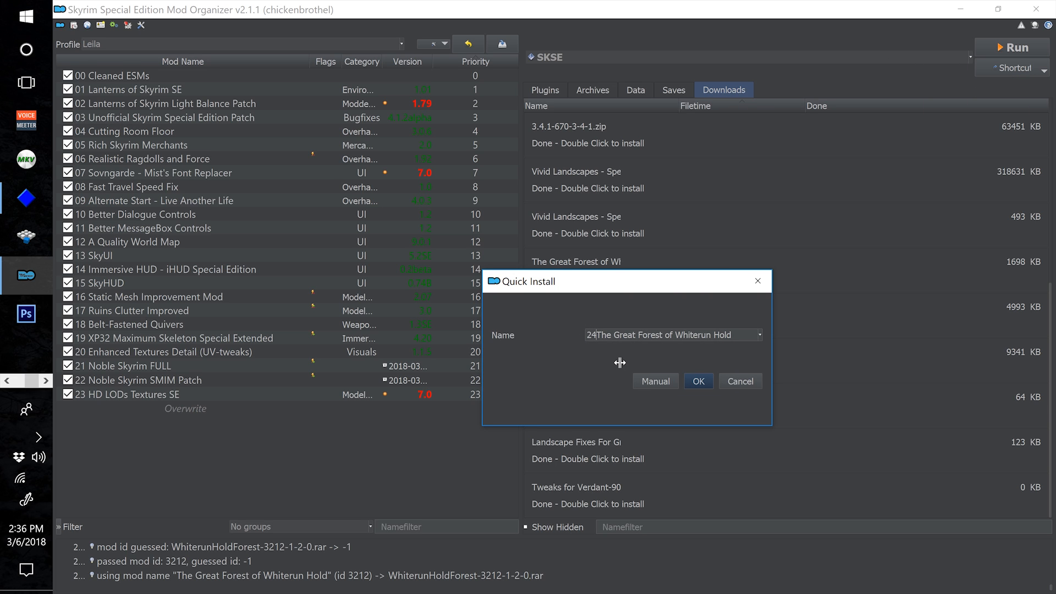
click(699, 382)
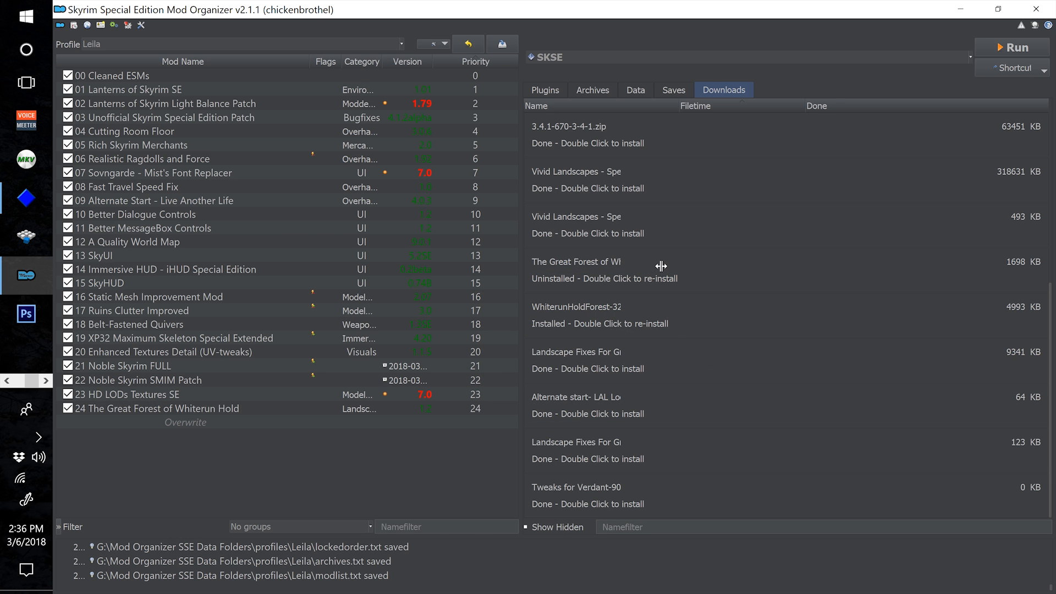
Install the Great Forest of Whiterun Hold multi-patch archive as "25 The Great Forest of Whiterun Hold - Patches" and enable it.
mouse_move(660, 266)
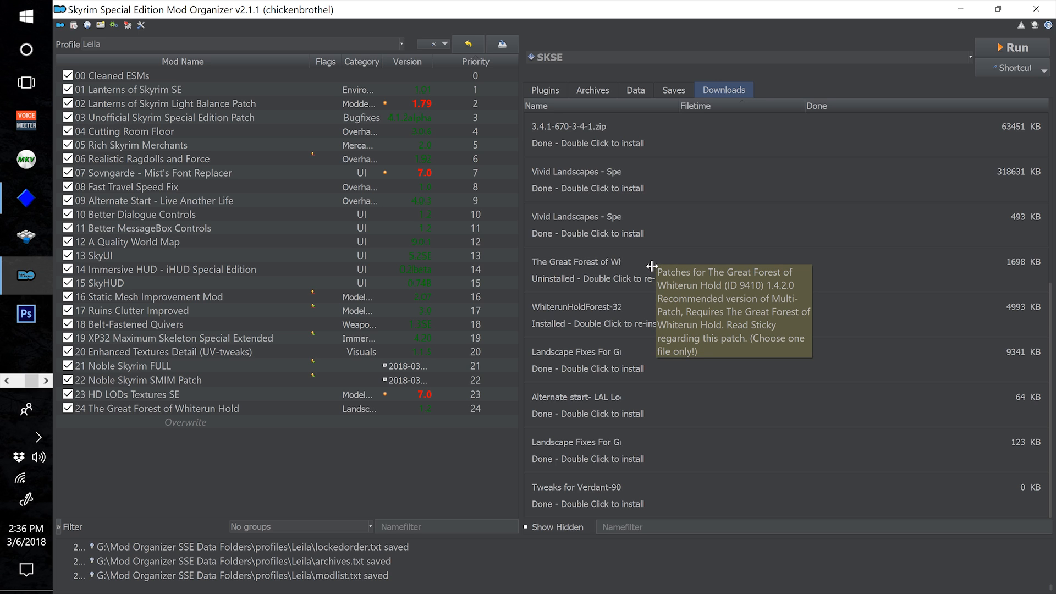
double_click(650, 268)
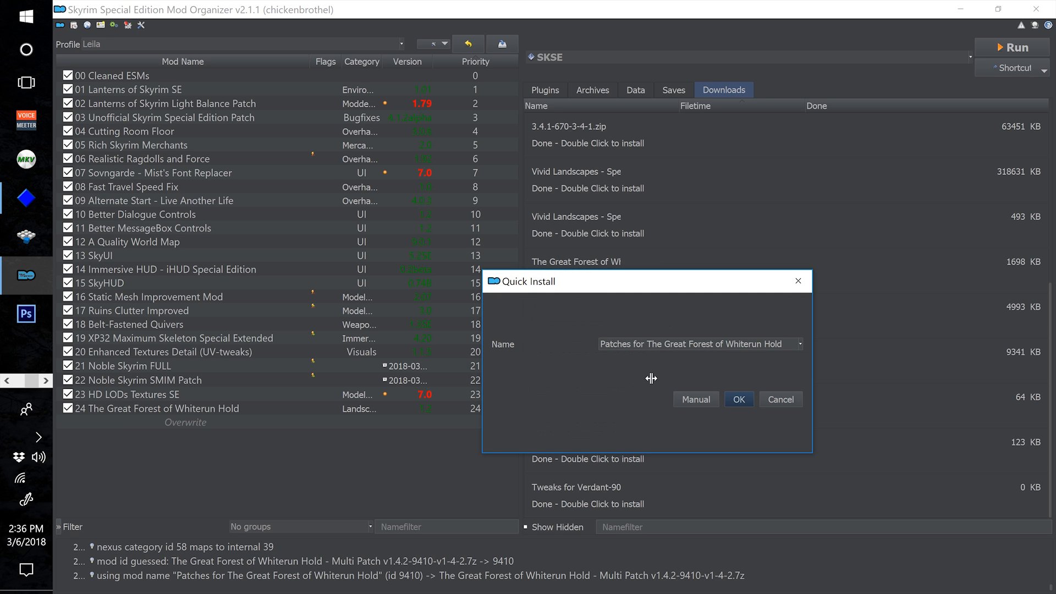
text(25)
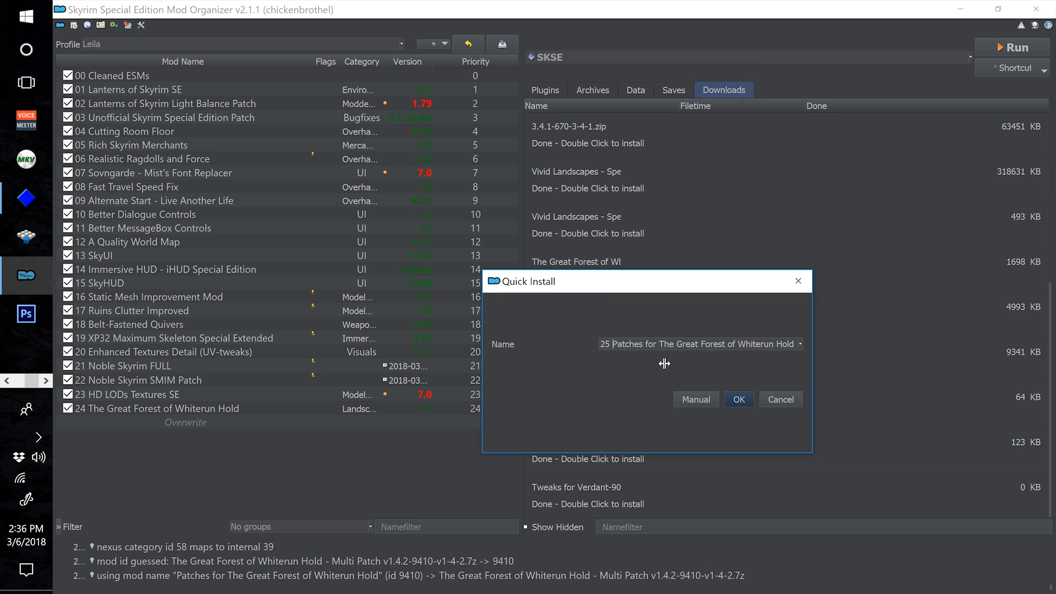
mouse_move(612, 341)
mouse_down()
mouse_move(658, 341)
mouse_move(616, 340)
mouse_up()
key(BackSpace)
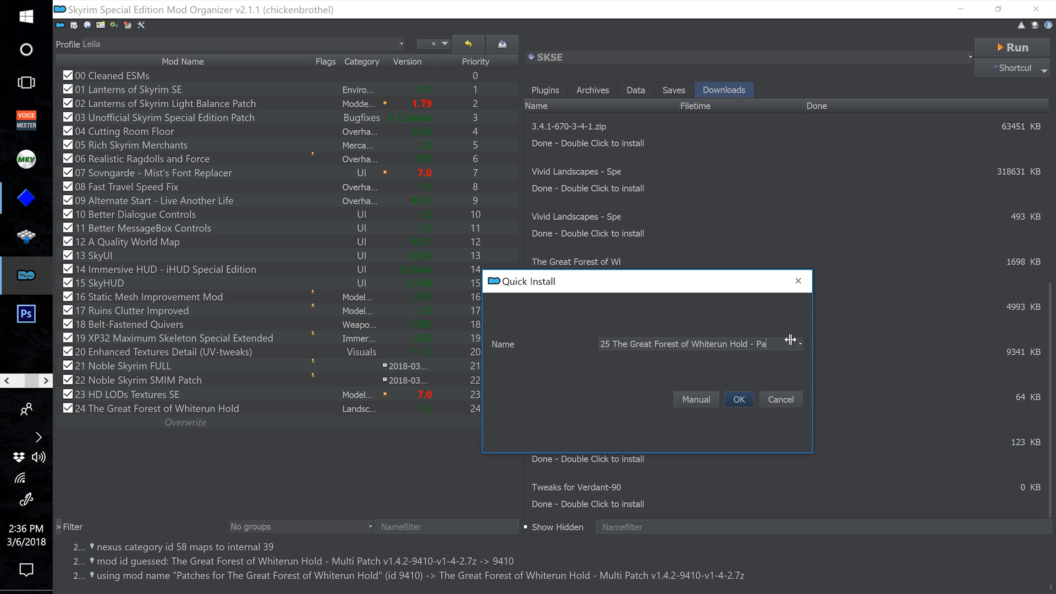
click(740, 405)
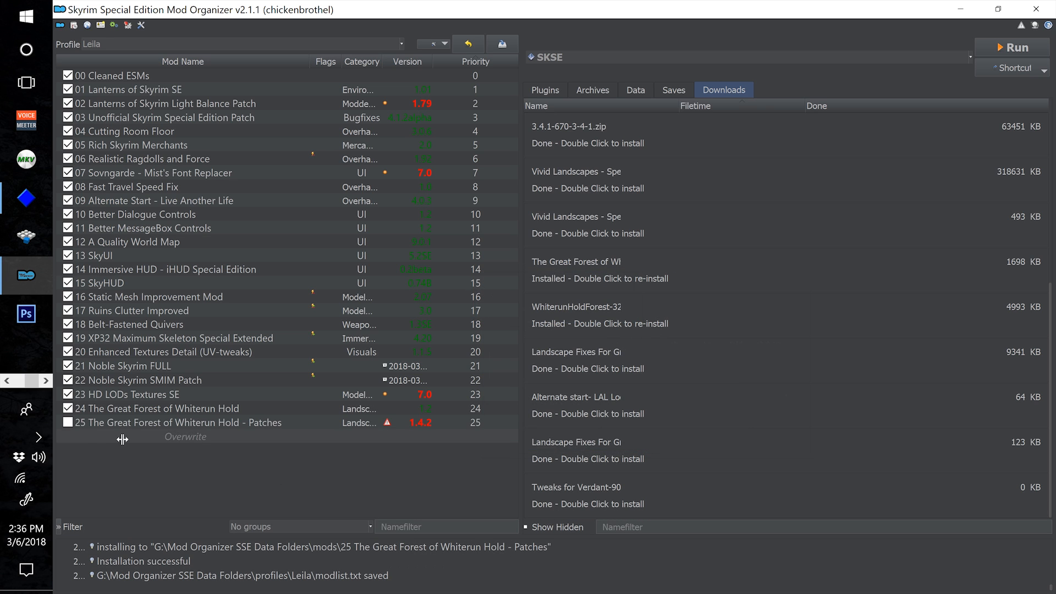
click(68, 423)
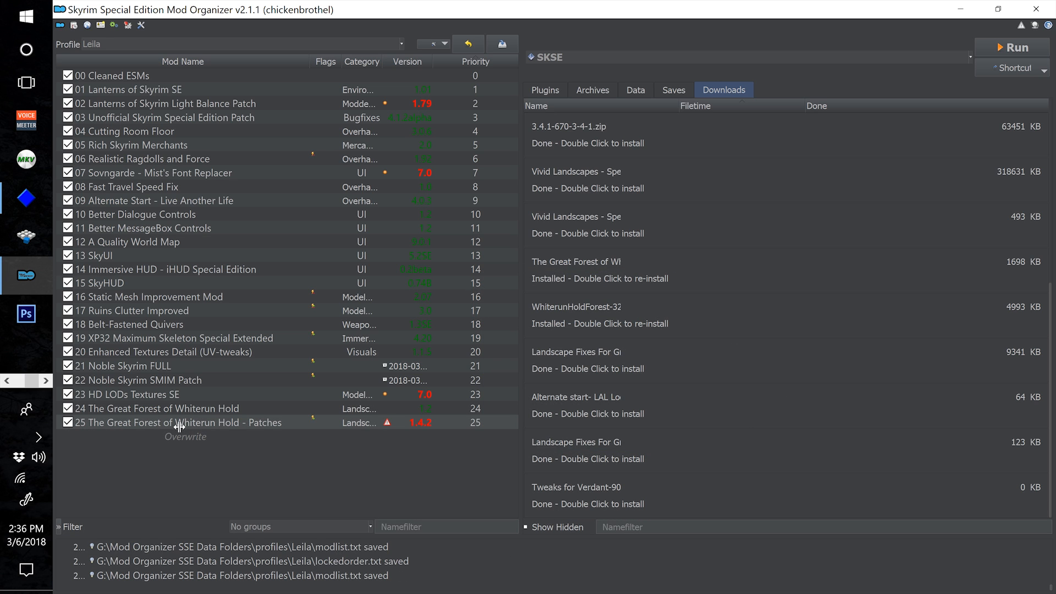
drag(250, 414, 353, 443)
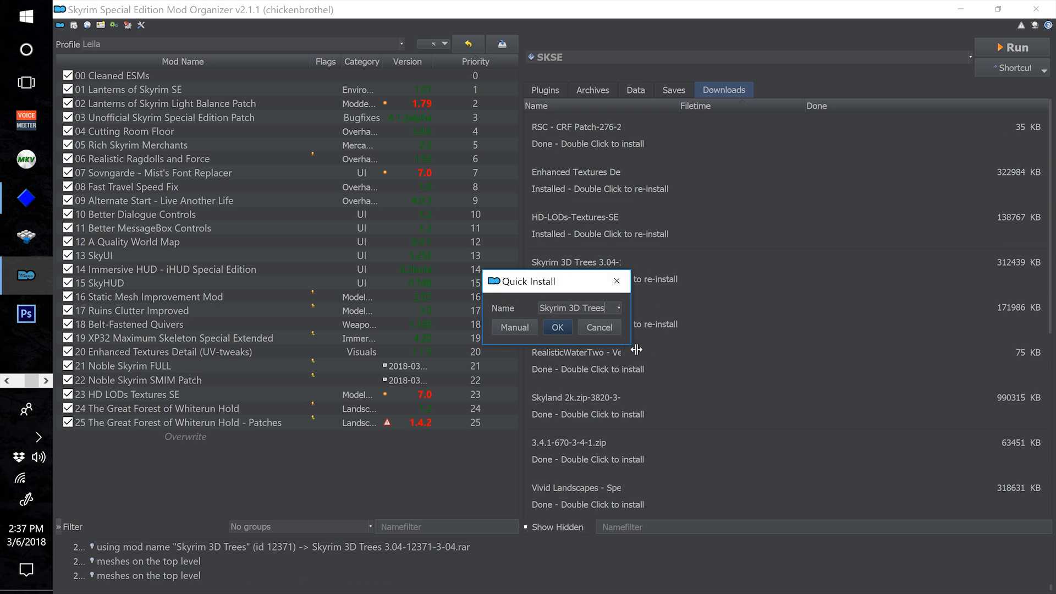
Name the Skyrim 3D Trees mod "26 Skyrim 3D Trees", install it and enable it in the mod list.
drag(631, 345, 864, 483)
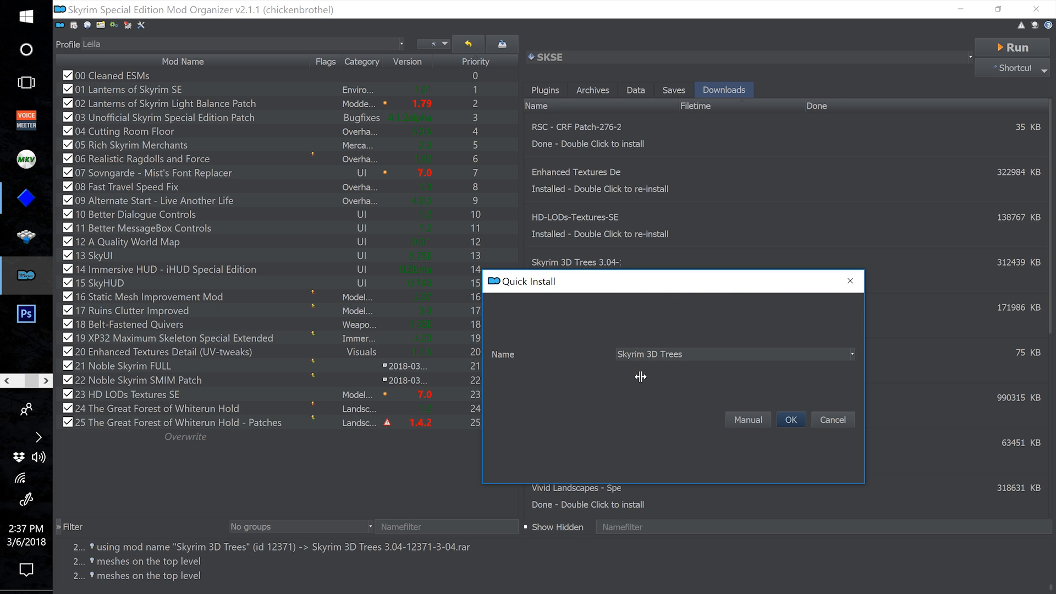
key(Home)
text(26)
click(804, 421)
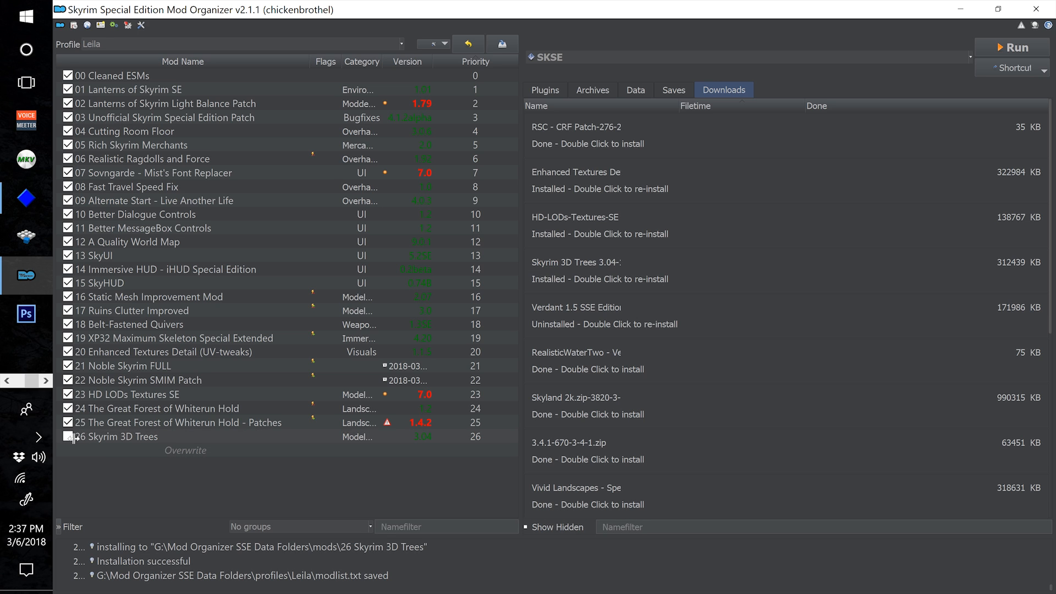
click(68, 436)
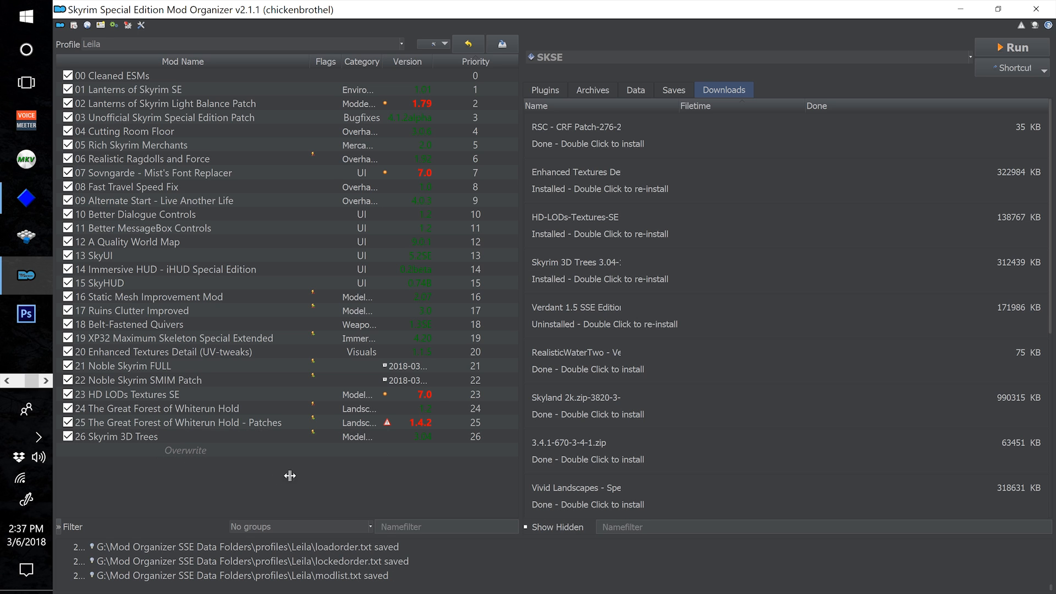
Install the Verdant 1.5 SSE Edition archive as "27 Verdant - A Skyrim Grass Plugin" and enable it.
double_click(637, 305)
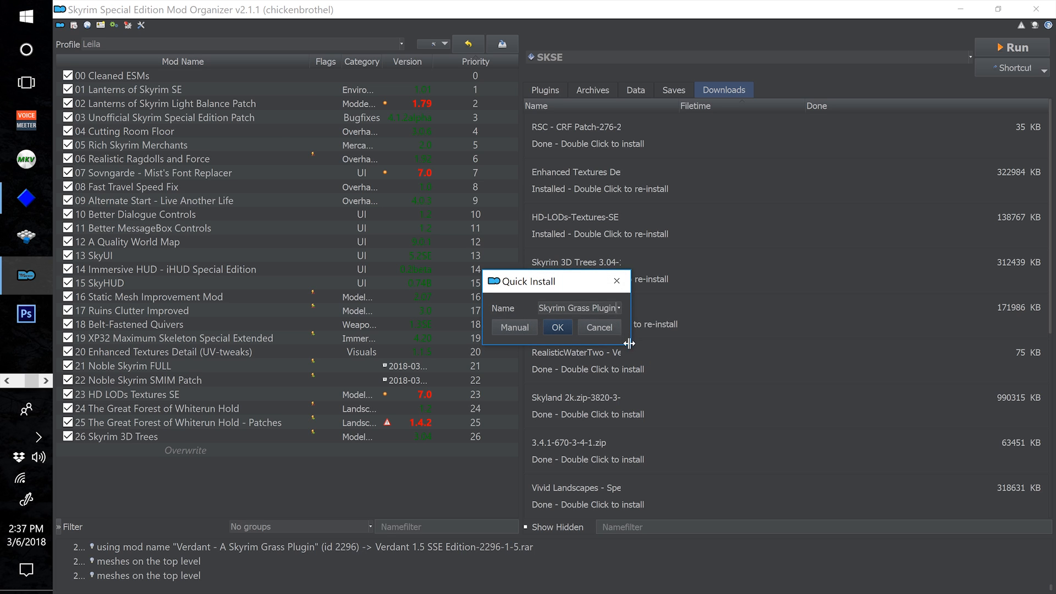
text(27 Verdant - A)
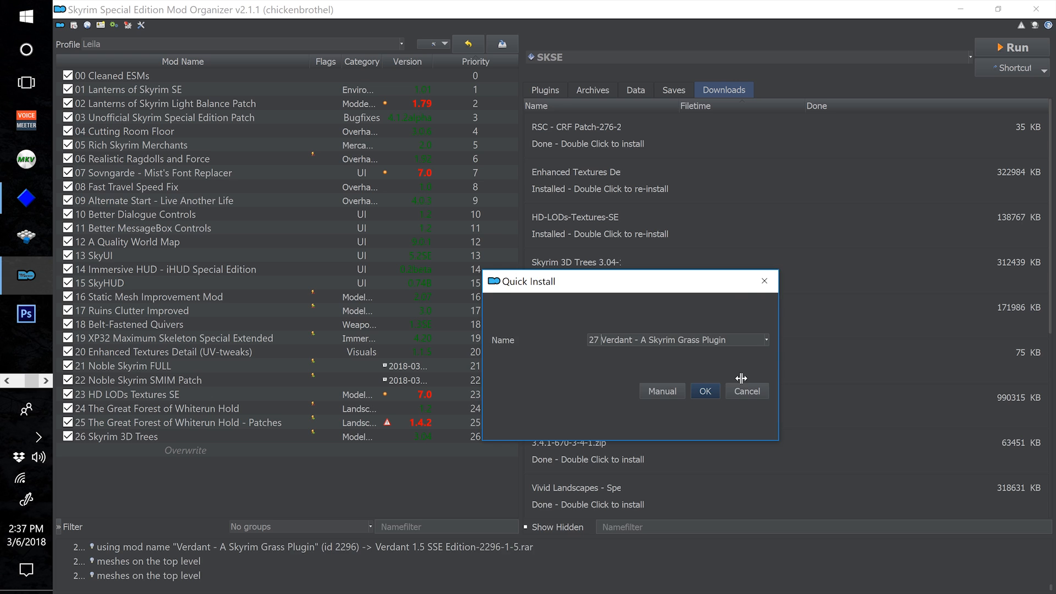
click(709, 392)
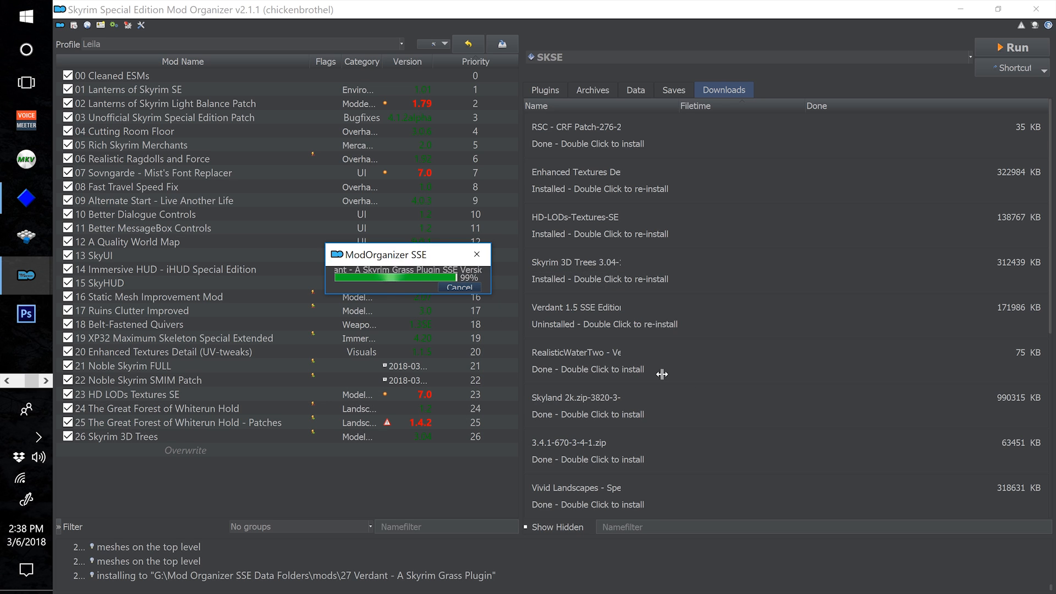
click(67, 450)
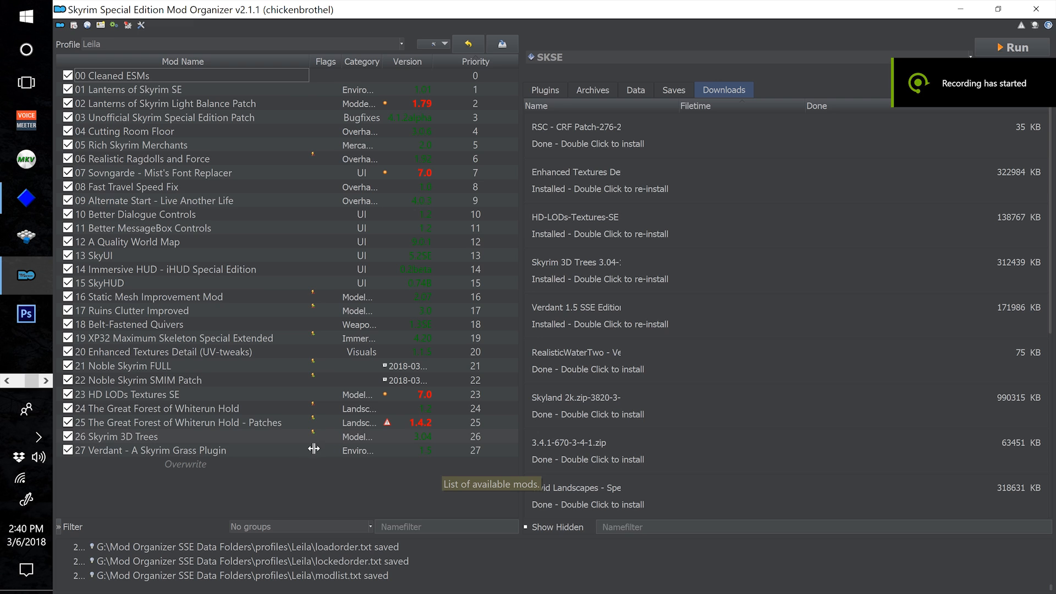
Open "Verdant - A Skyrim Grass Plugin SSE Version.ini" in Notepad from the file tree of mod 27.
double_click(302, 450)
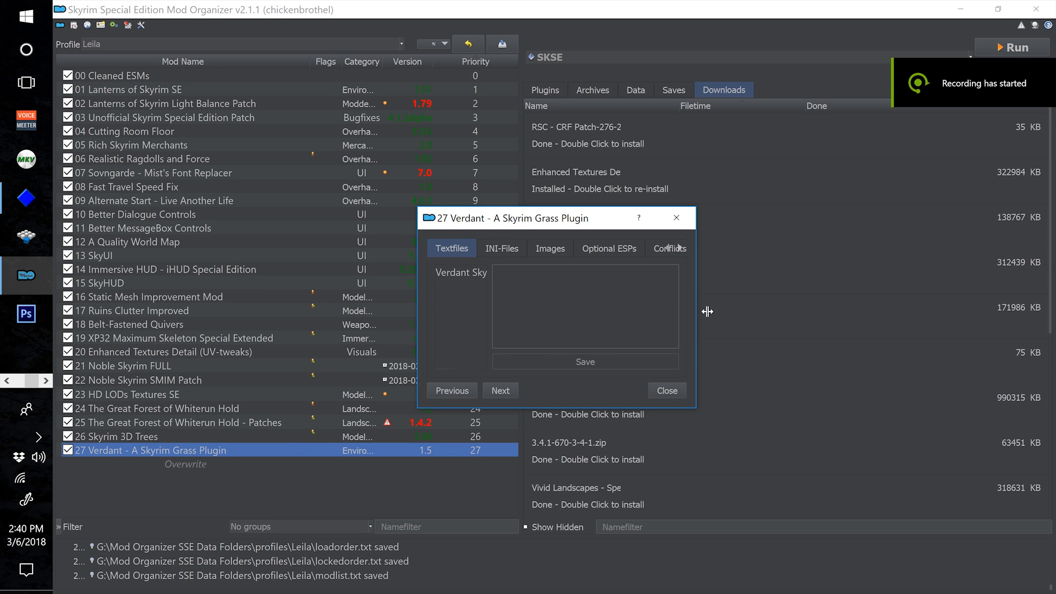
drag(707, 311, 1048, 300)
click(910, 249)
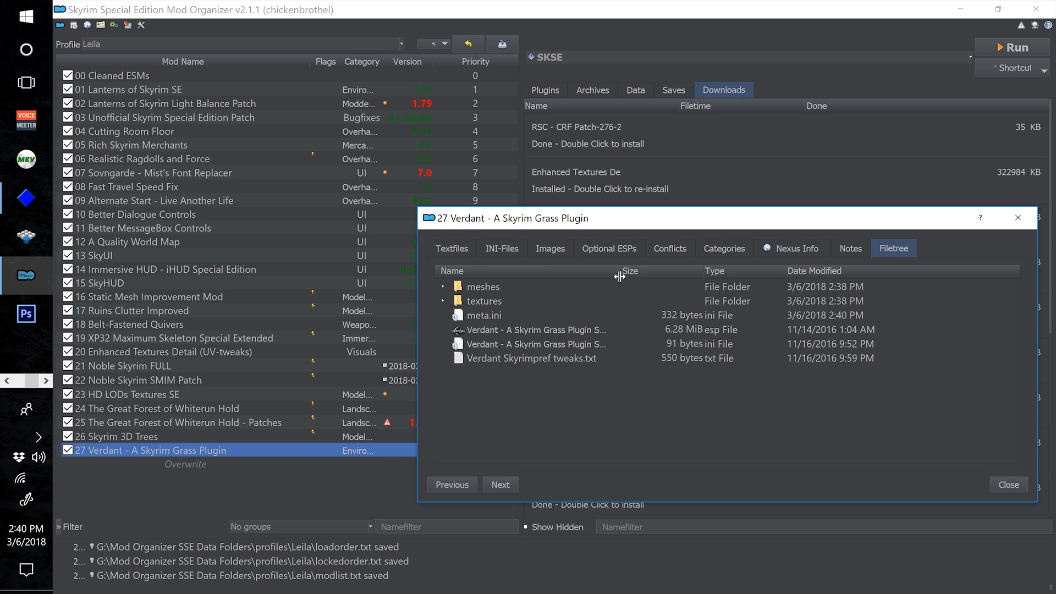
drag(621, 277, 736, 312)
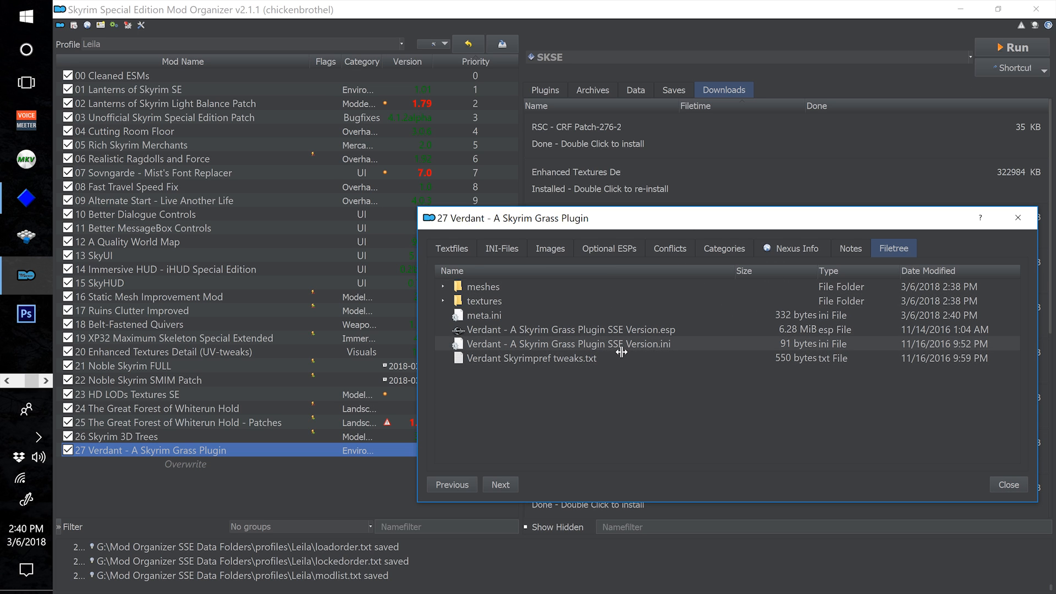
right_click(604, 346)
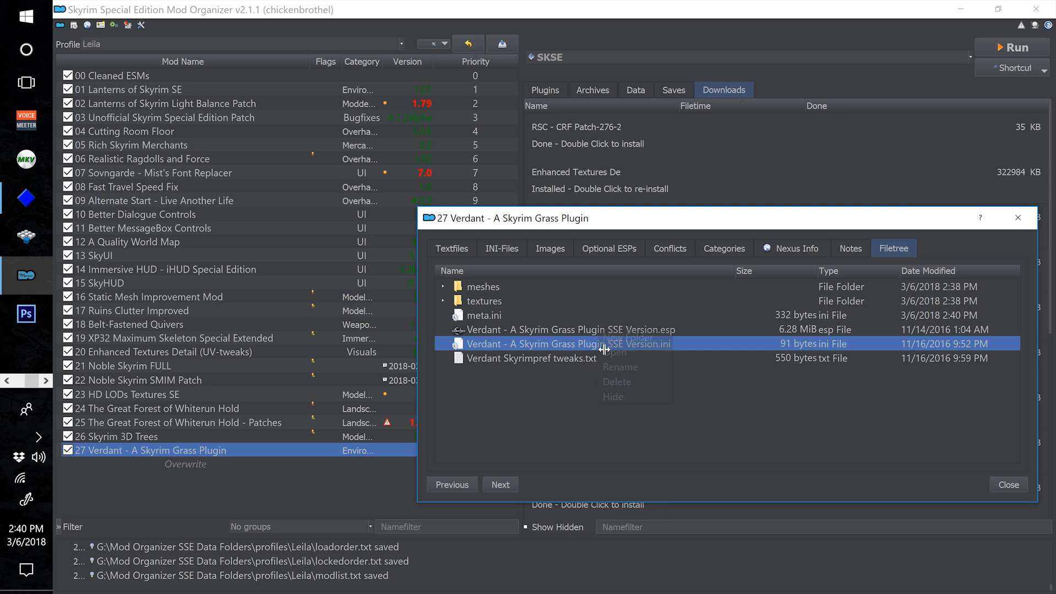
click(616, 352)
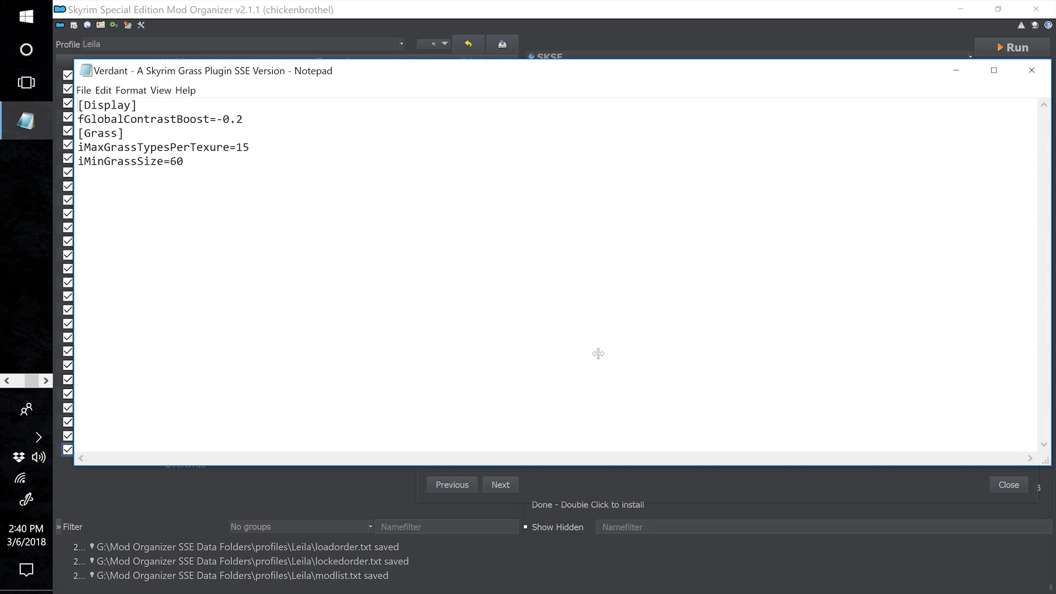
Delete the [Display] heading and its fGlobalContrastBoost line from the Verdant ini file, including the leftover blank line.
drag(243, 119, 69, 104)
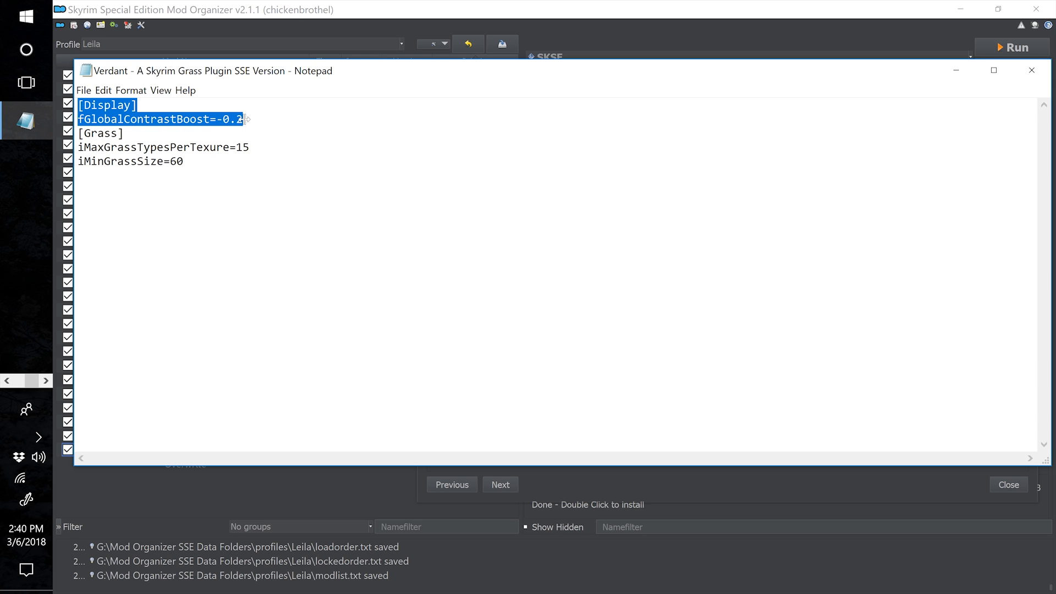
key(Delete)
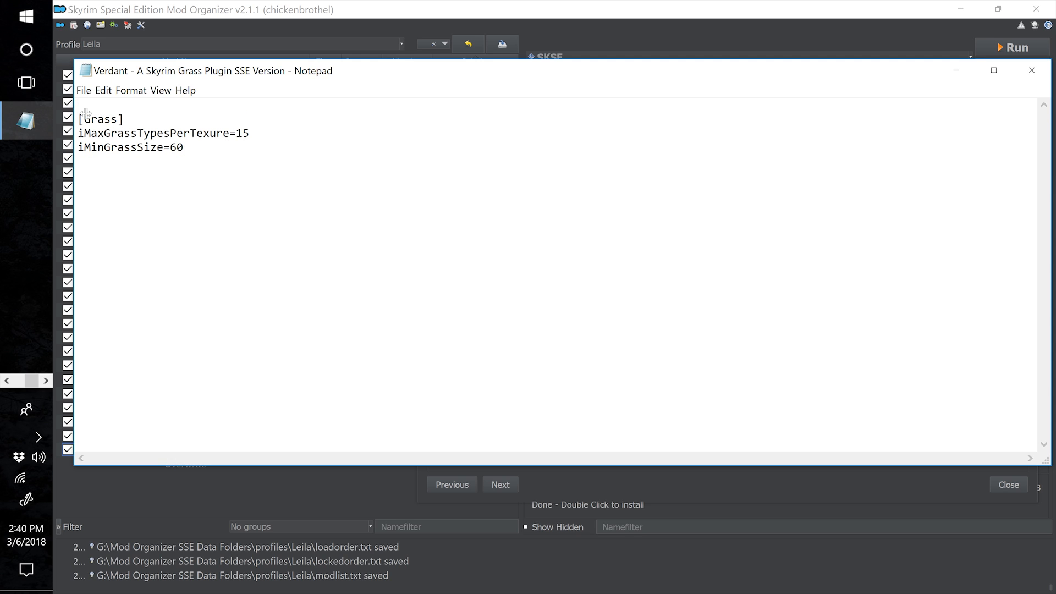
key(Delete)
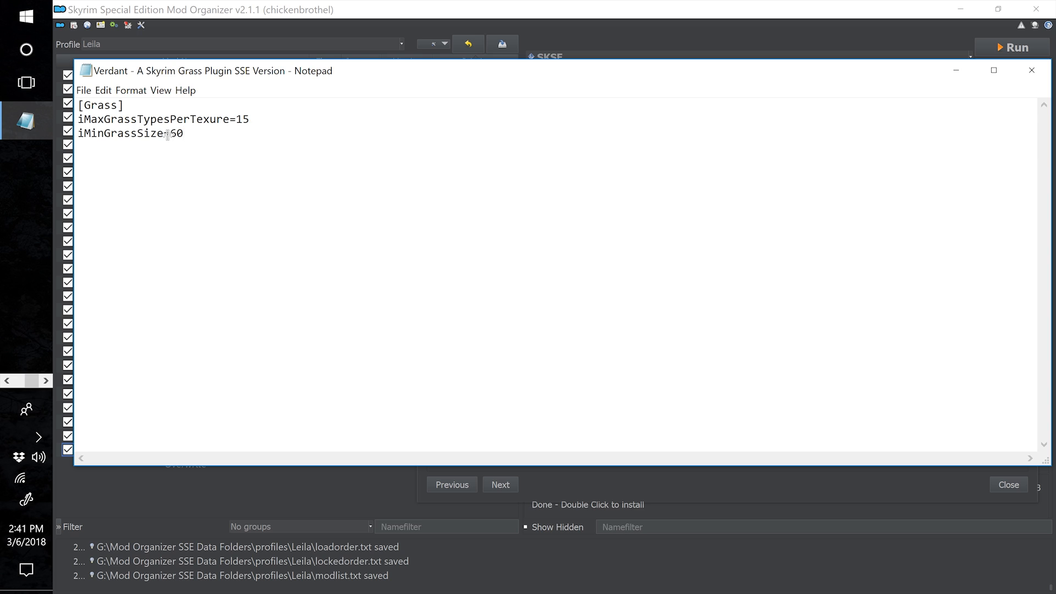
Set iMinGrassSize to 50, save the ini file, and close it along with the Verdant mod information window.
drag(168, 134, 190, 134)
text(5)
click(85, 91)
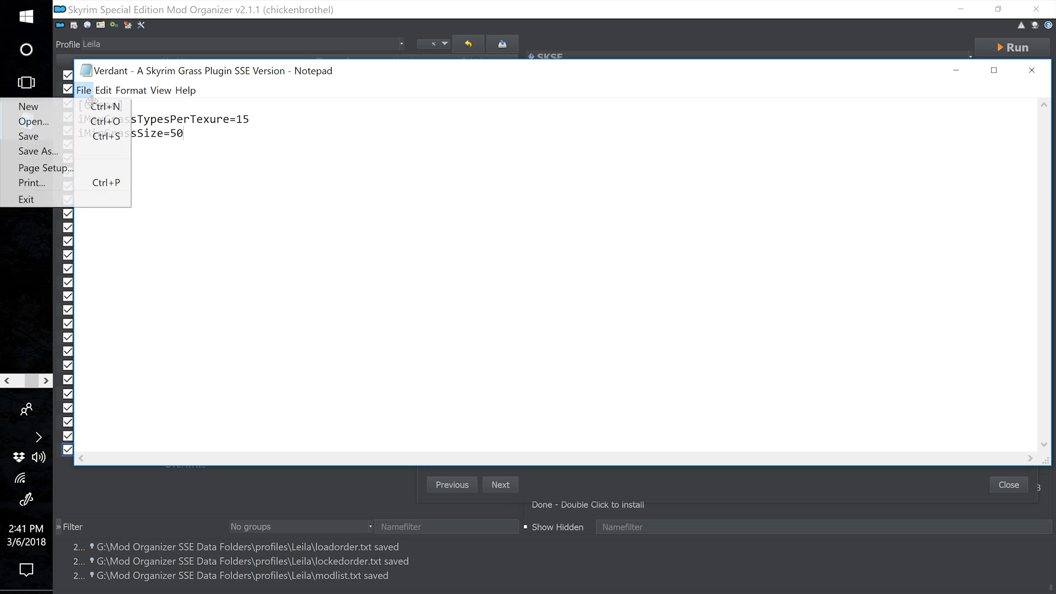
click(99, 137)
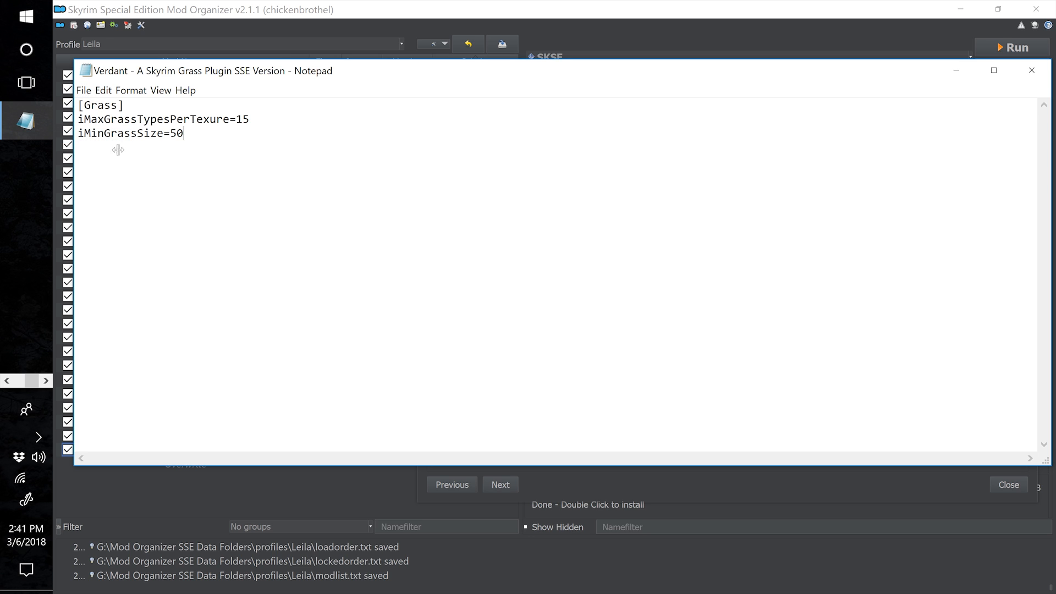
click(1044, 69)
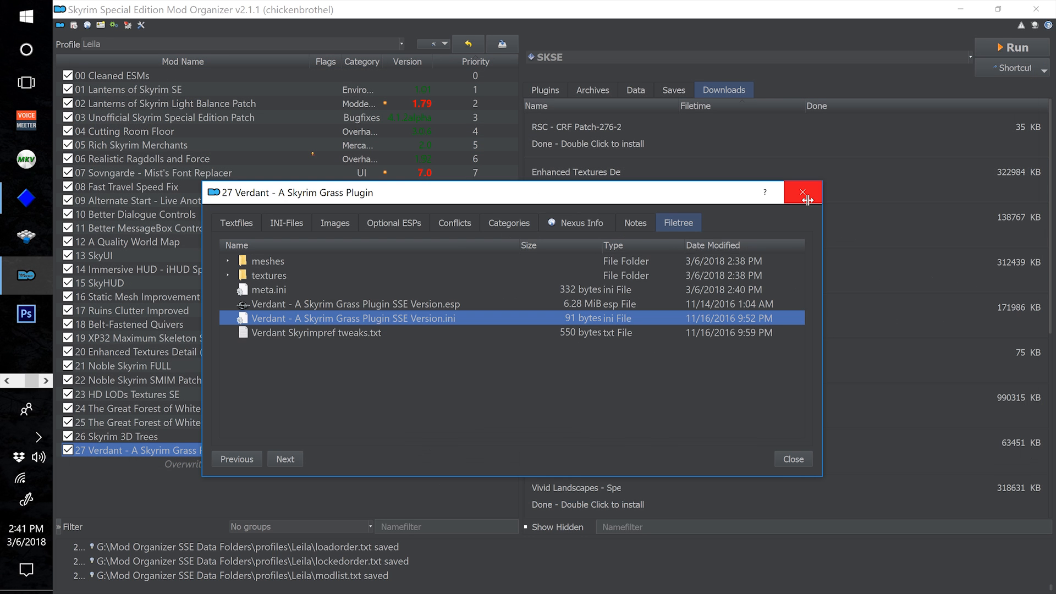
click(808, 200)
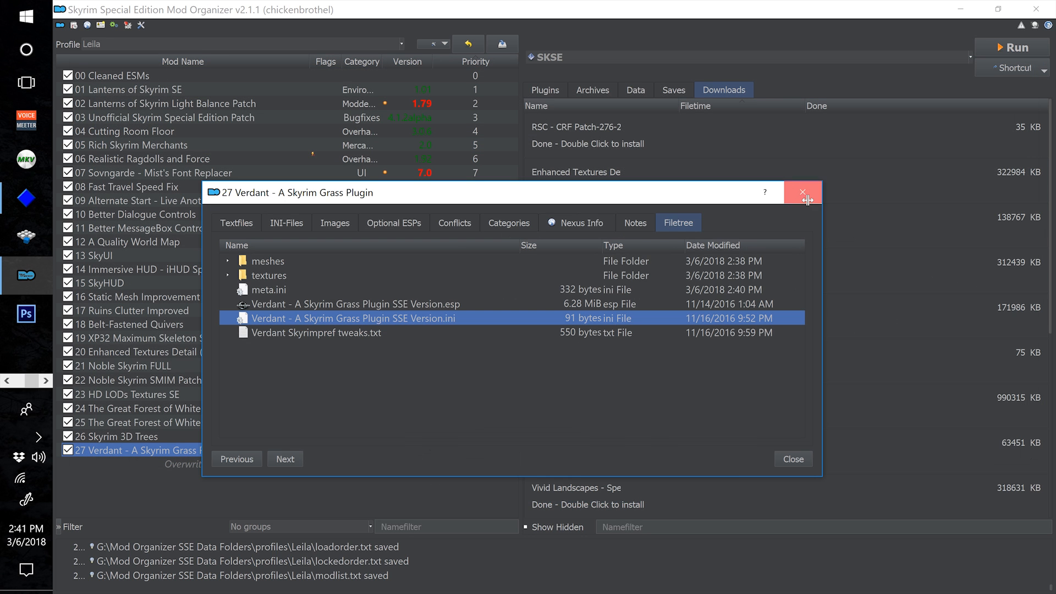
Install the 9341 KB Landscape Fixes For Grass Mods archive as "28 Landscape Fixes For Grass Mods" and enable it.
scroll(660, 360, down, 5)
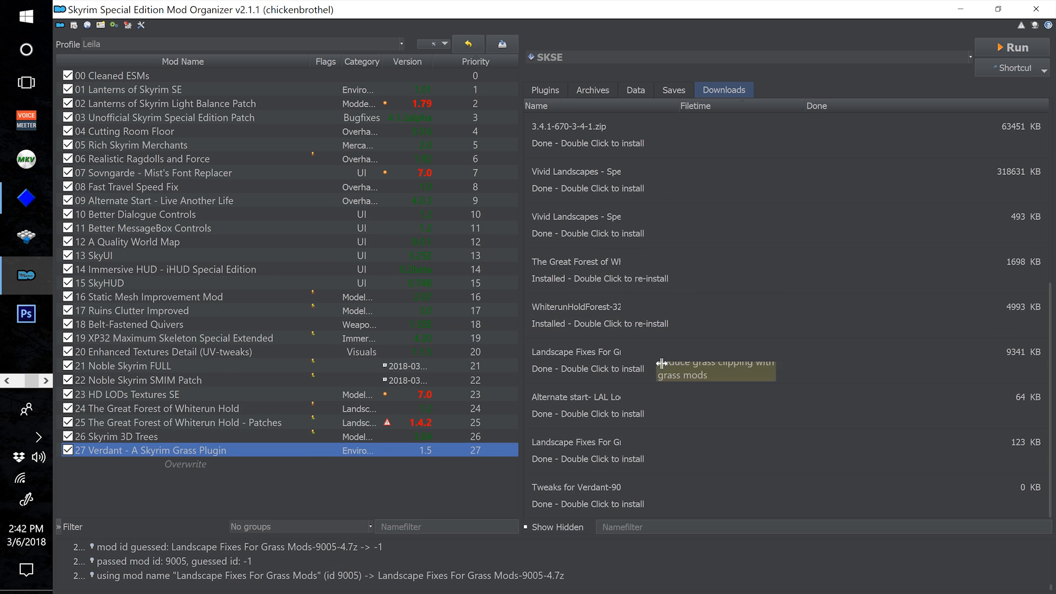
double_click(644, 363)
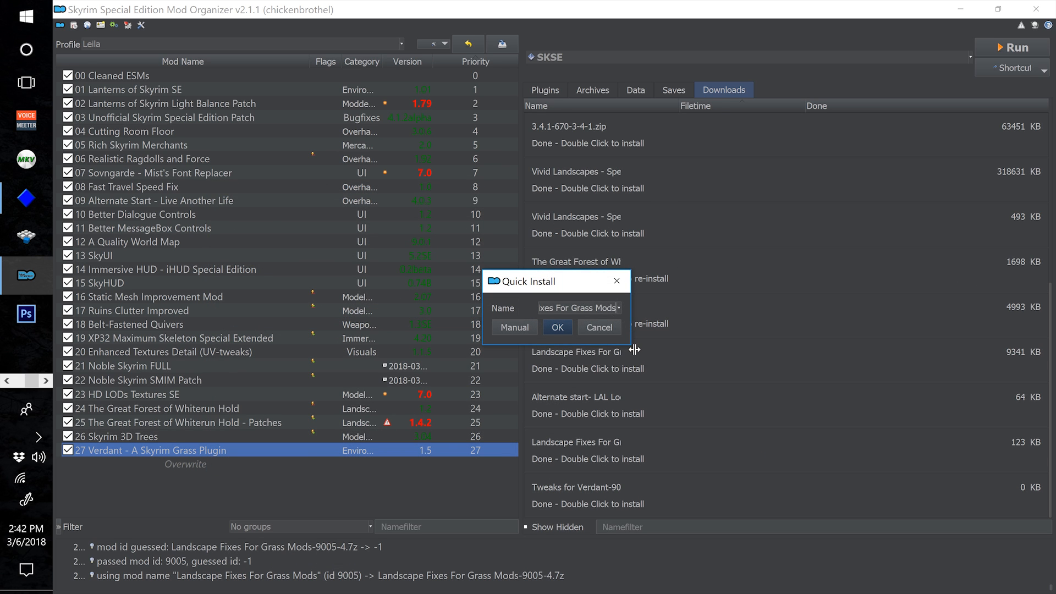
text(28 Landscape F)
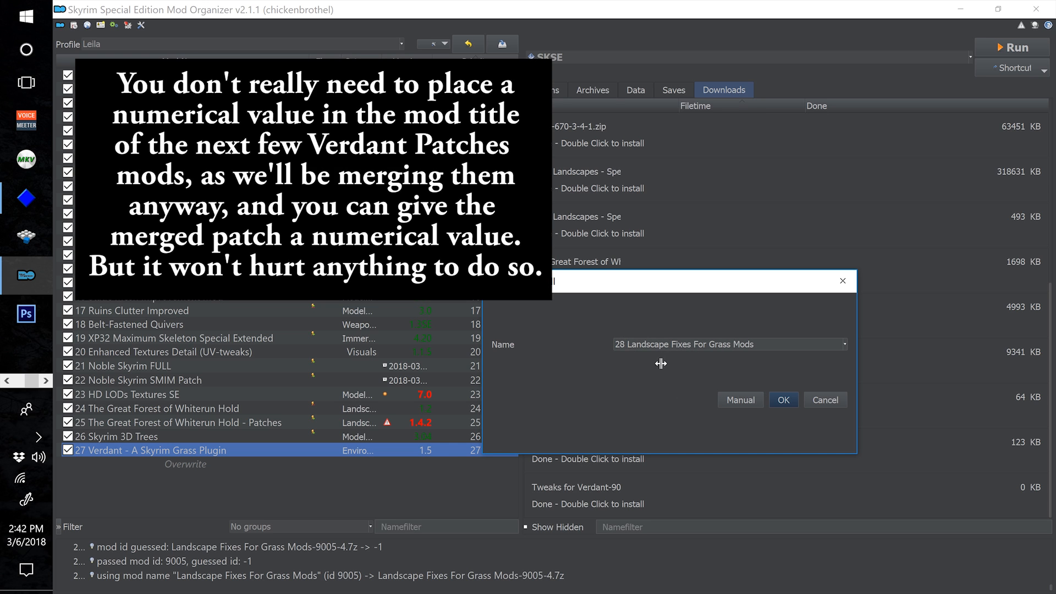
click(786, 402)
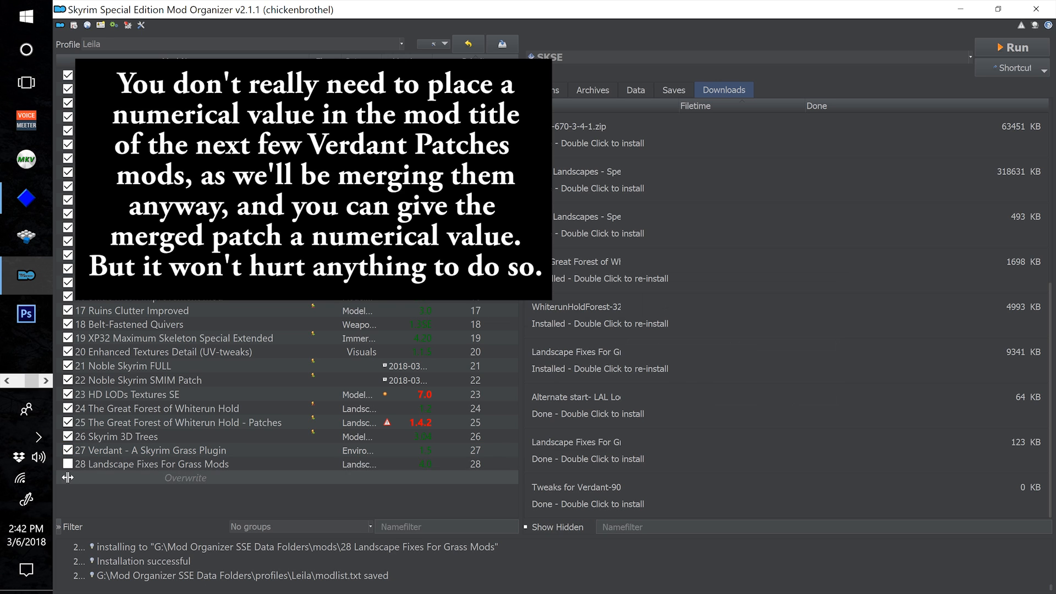
click(68, 464)
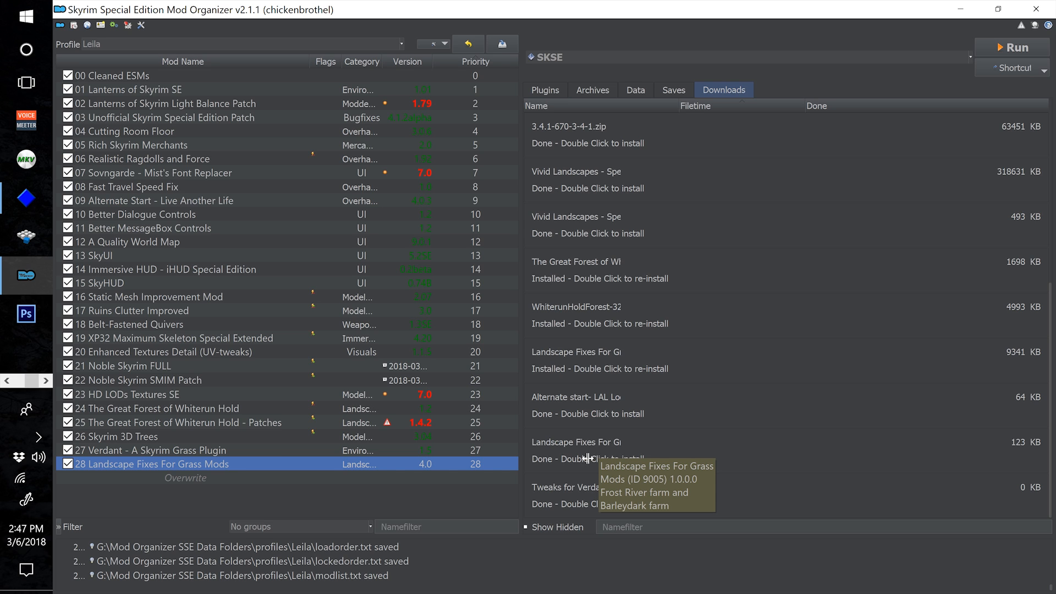
Install the Landscape Fixes Cutting Room Floor Locations archive as "29 Verdant Cutting Room Floor Patch" and enable it.
double_click(607, 458)
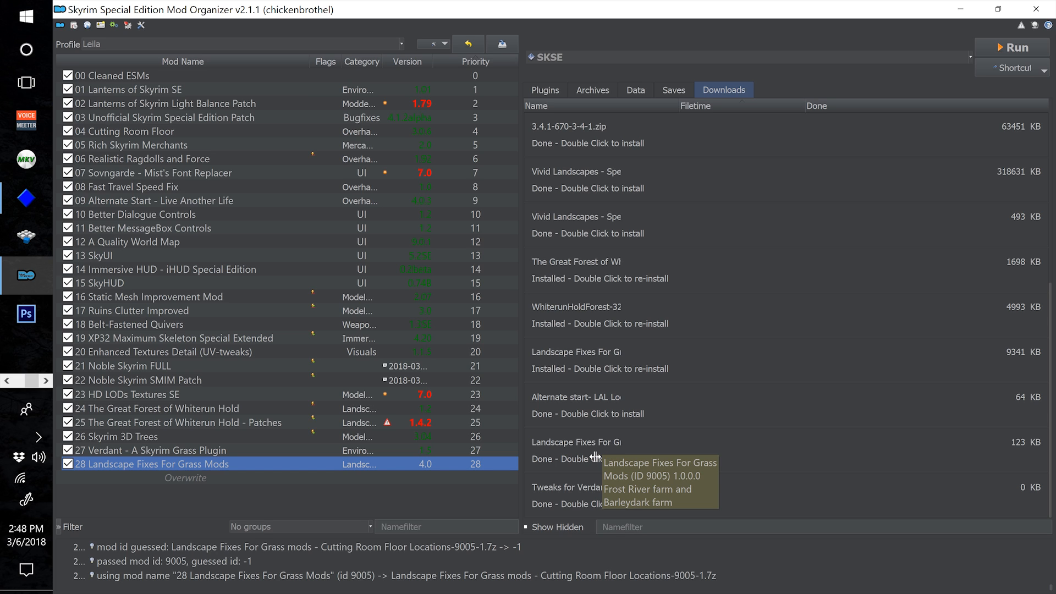
double_click(595, 457)
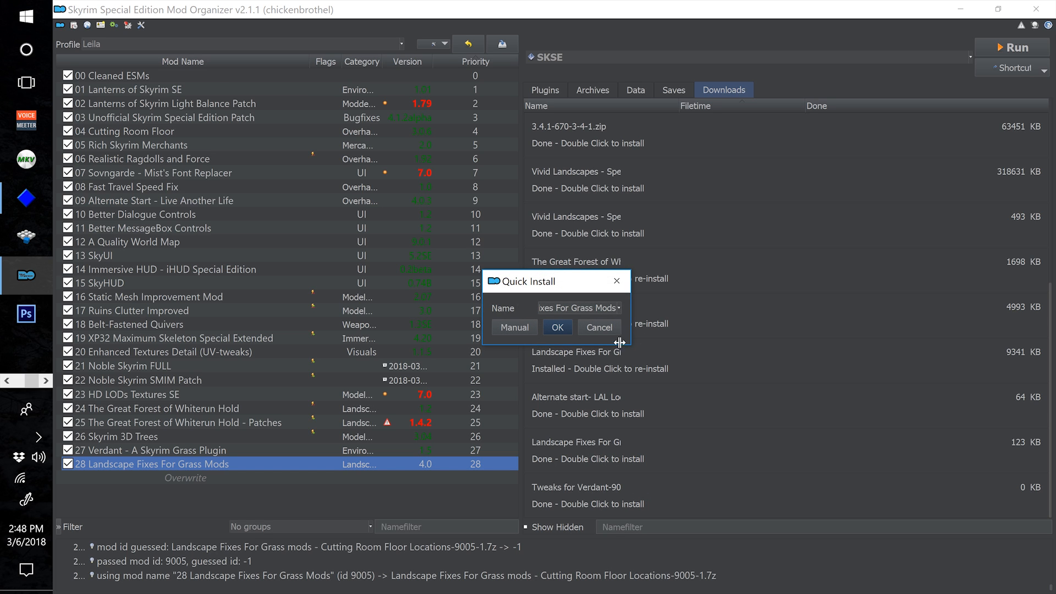
drag(630, 344, 802, 456)
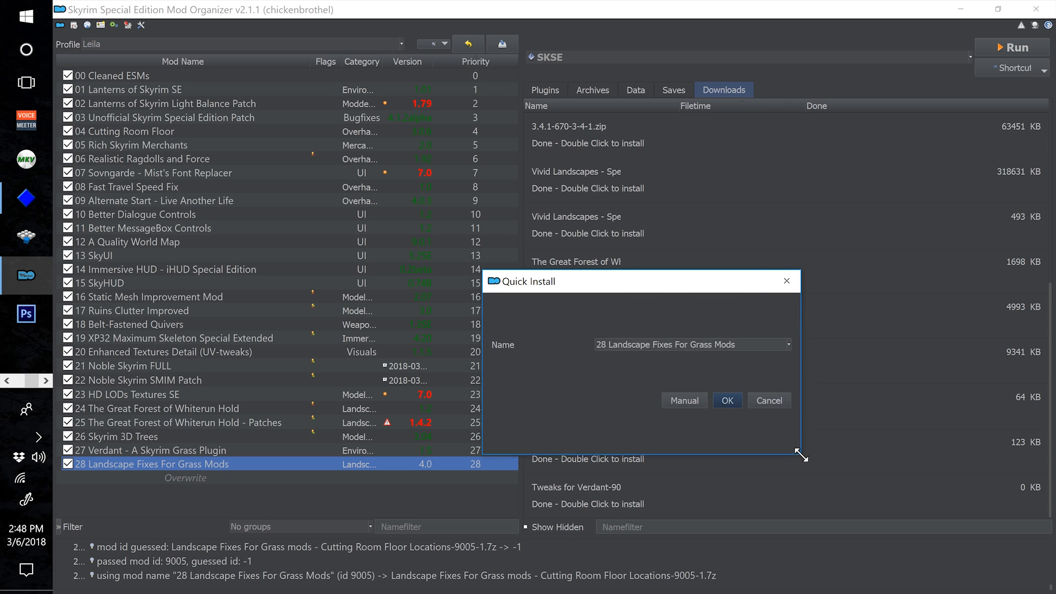
text(29 )
text(Verdant Cutting Room Floor Locations)
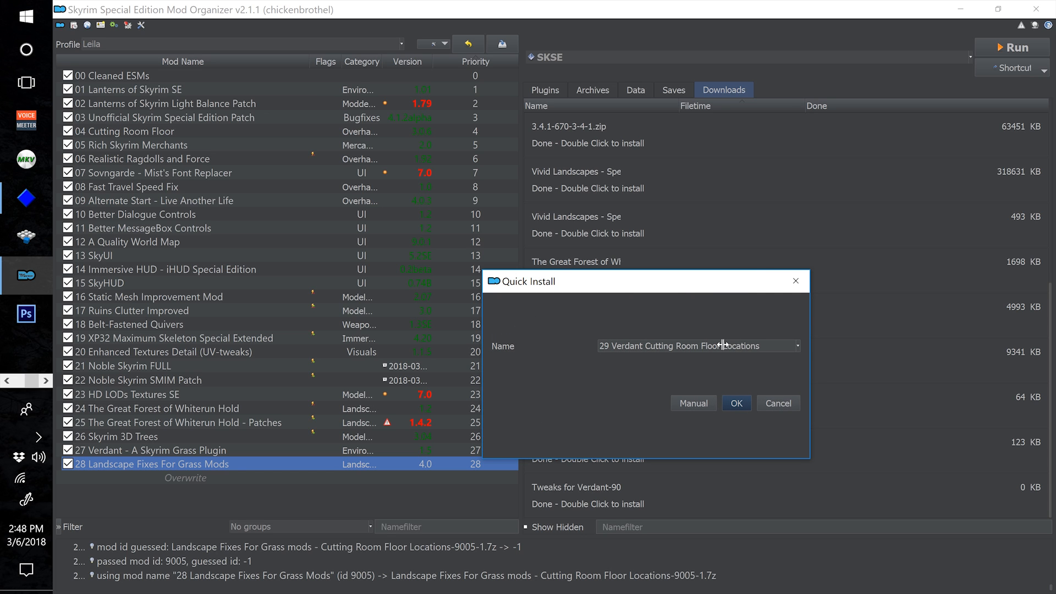
drag(723, 346, 763, 346)
text(Patch)
click(747, 407)
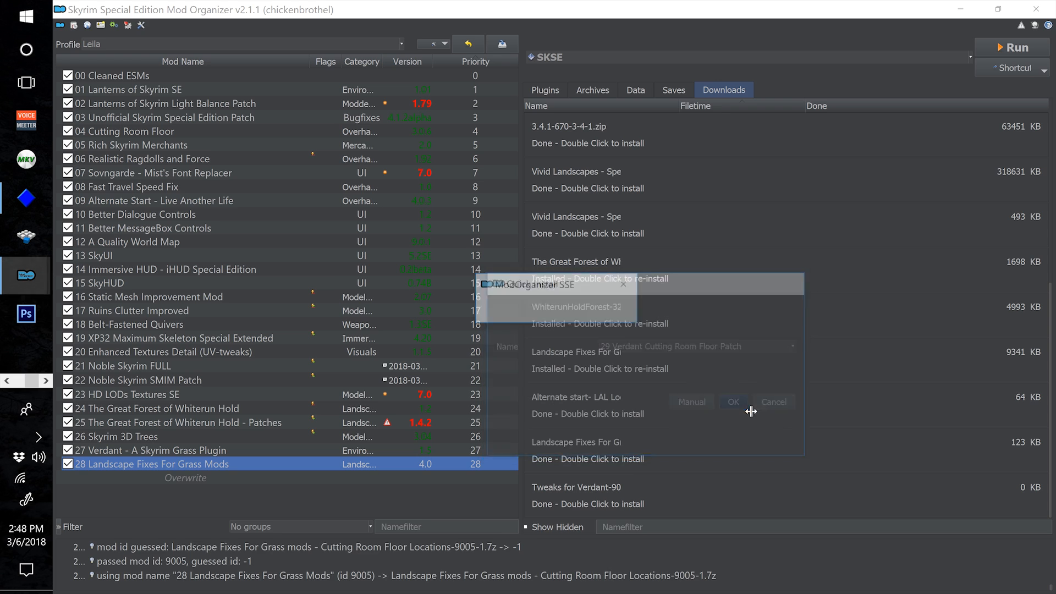
Rename mod 28 in the mod list as "28 Verdant Landscape Fixes".
click(126, 469)
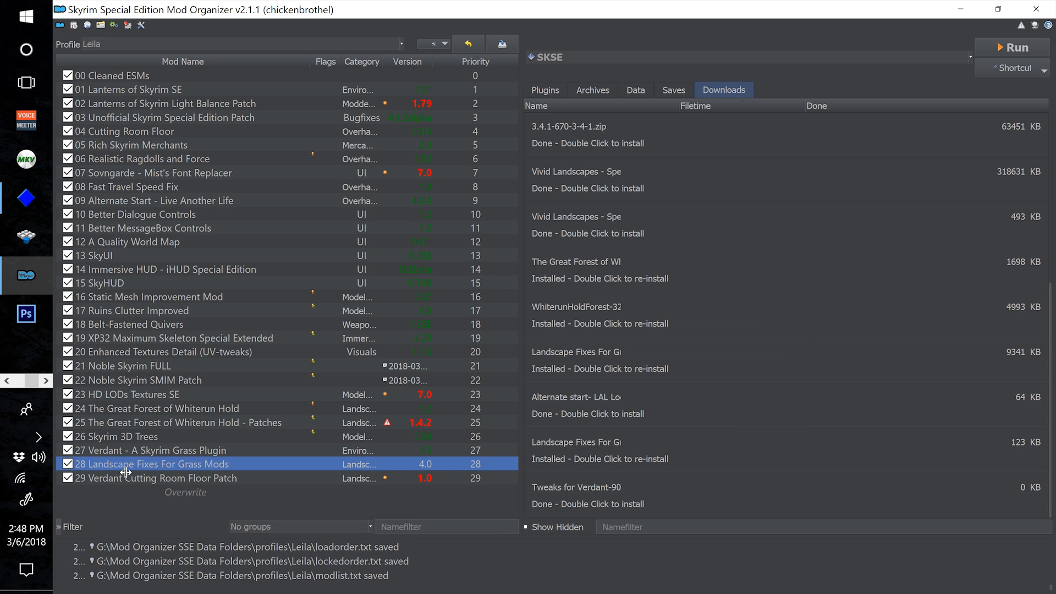
click(126, 471)
click(93, 465)
drag(93, 463, 239, 462)
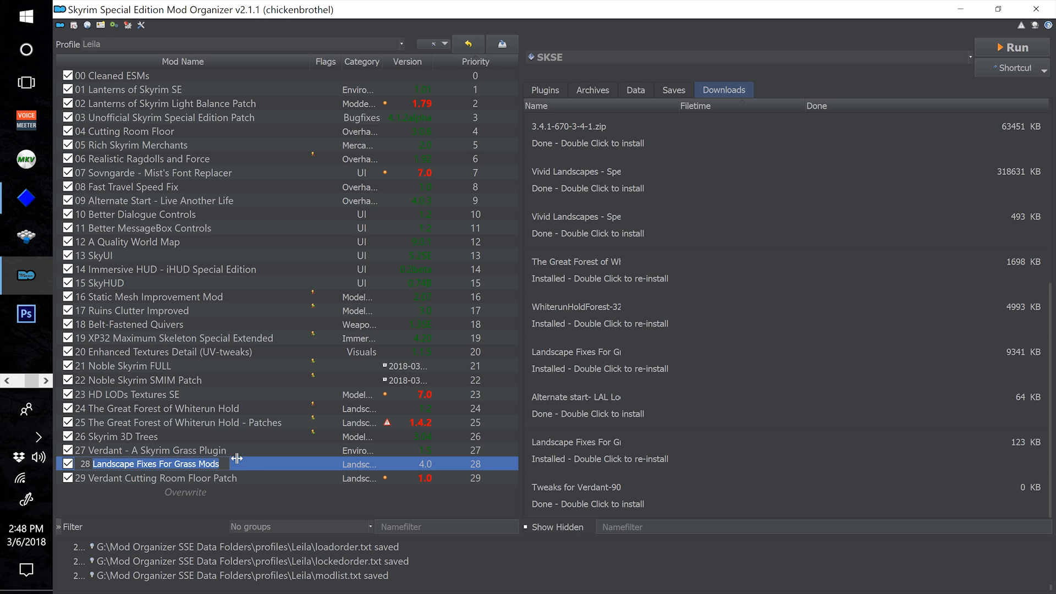
text(Verdant)
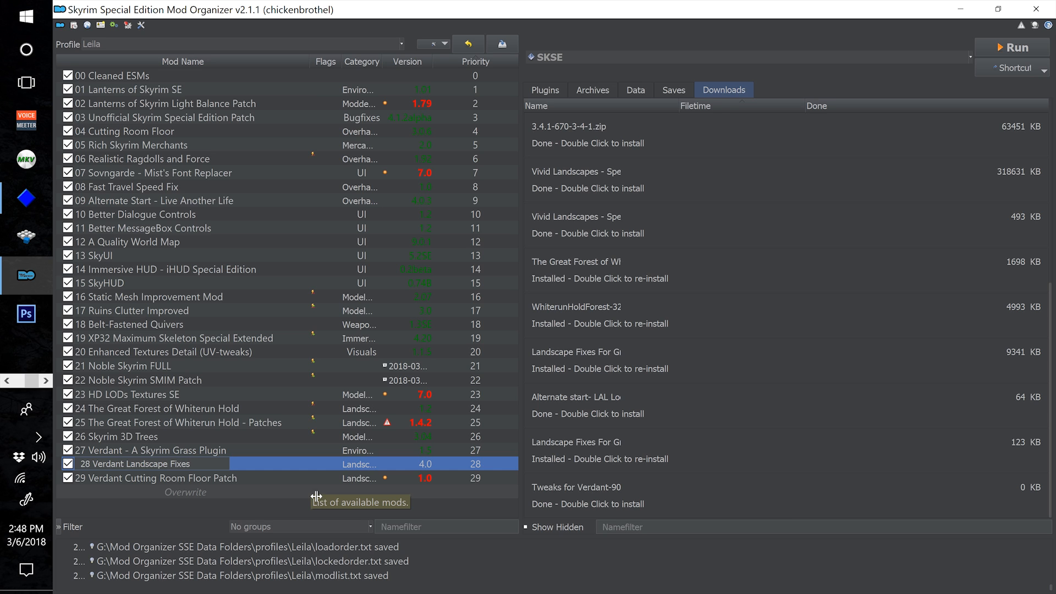
text( Landscape Fixes)
click(300, 478)
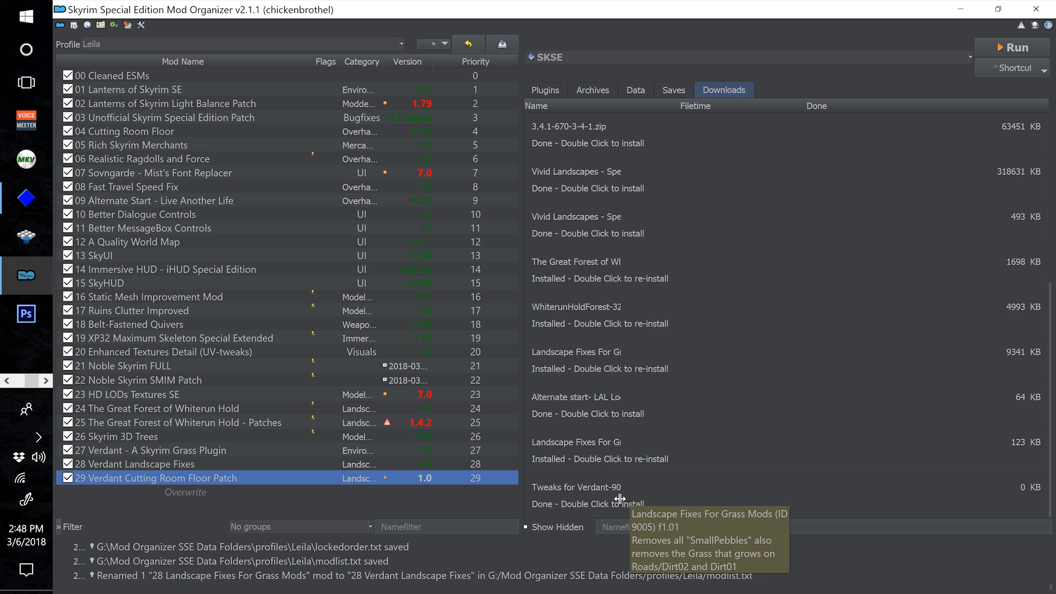
Install the Tweaks for Verdant archive as "30 Verdant Road Tweaks" and enable it.
double_click(619, 499)
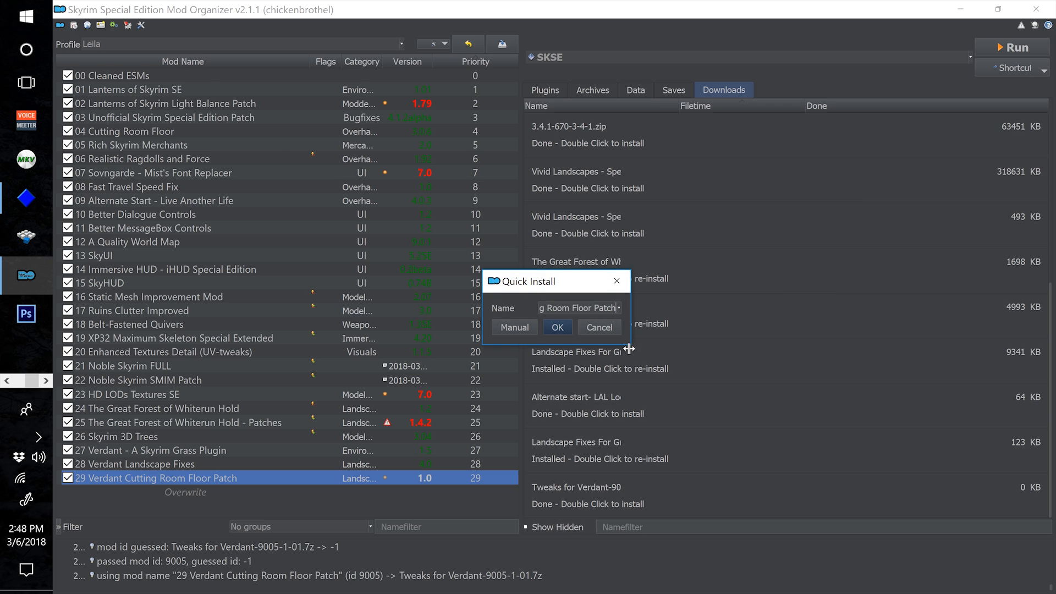
drag(629, 349, 857, 442)
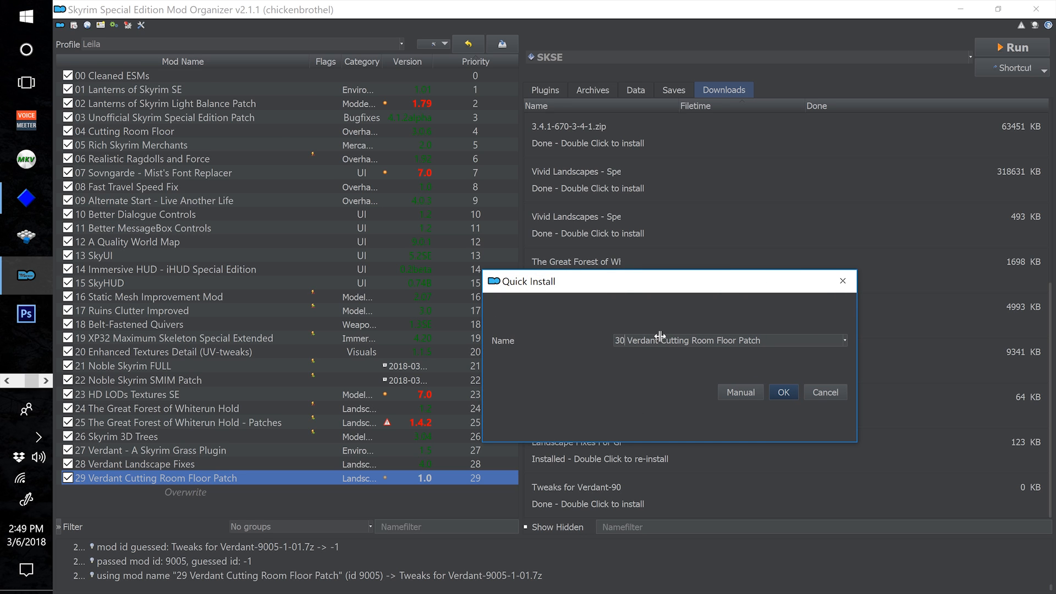
drag(660, 336, 918, 315)
text(Tweaks)
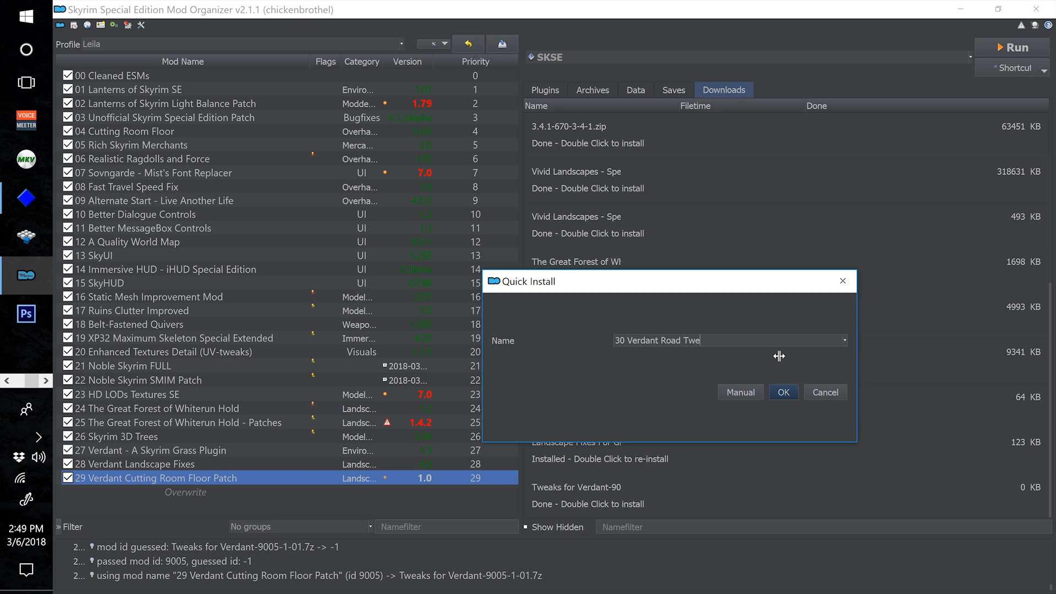
click(781, 393)
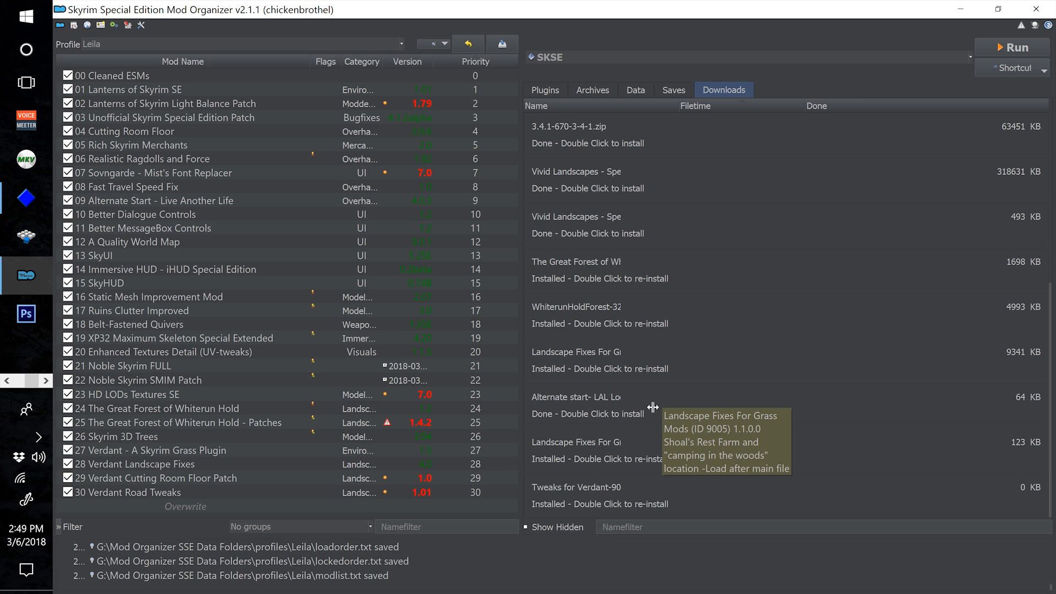
Install the Alternate start - LAL Locations archive as "31 Verdant Alternate Start Patch" and enable it.
double_click(652, 407)
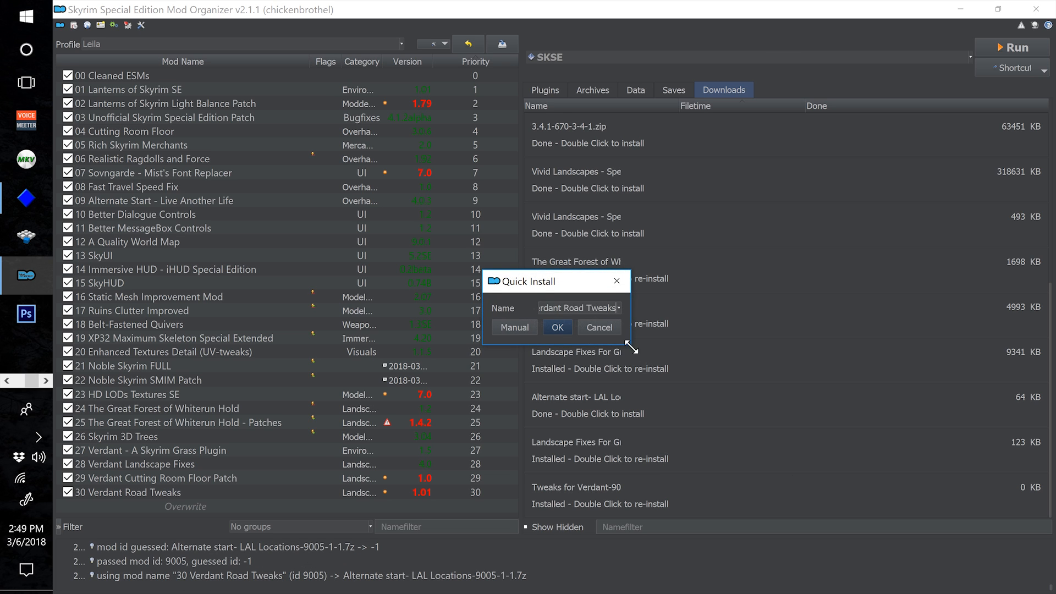
drag(631, 348, 858, 468)
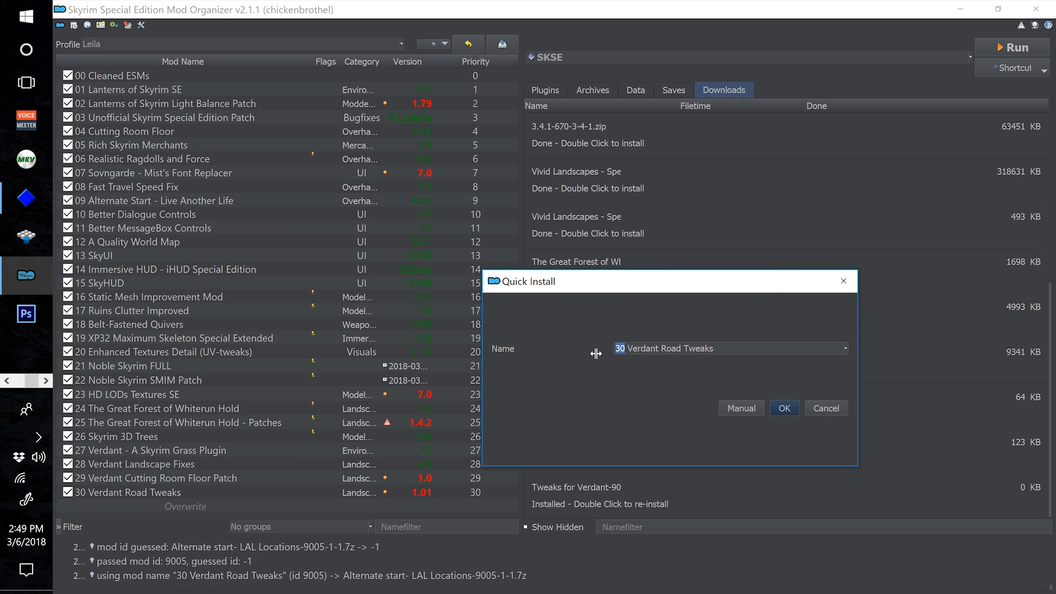
text(31)
drag(660, 346, 807, 342)
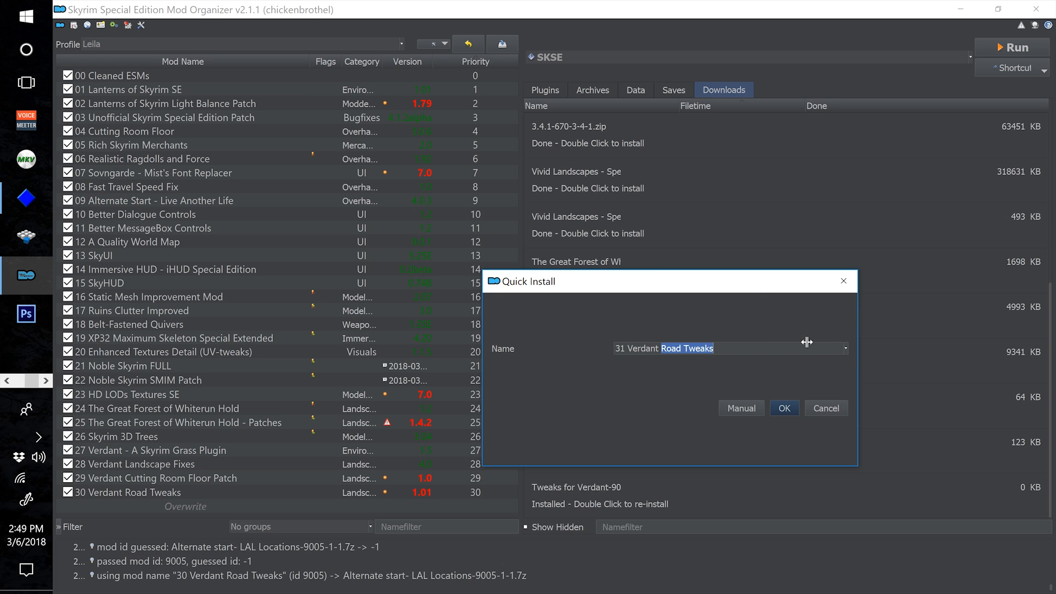
text(Alternate Start Patch)
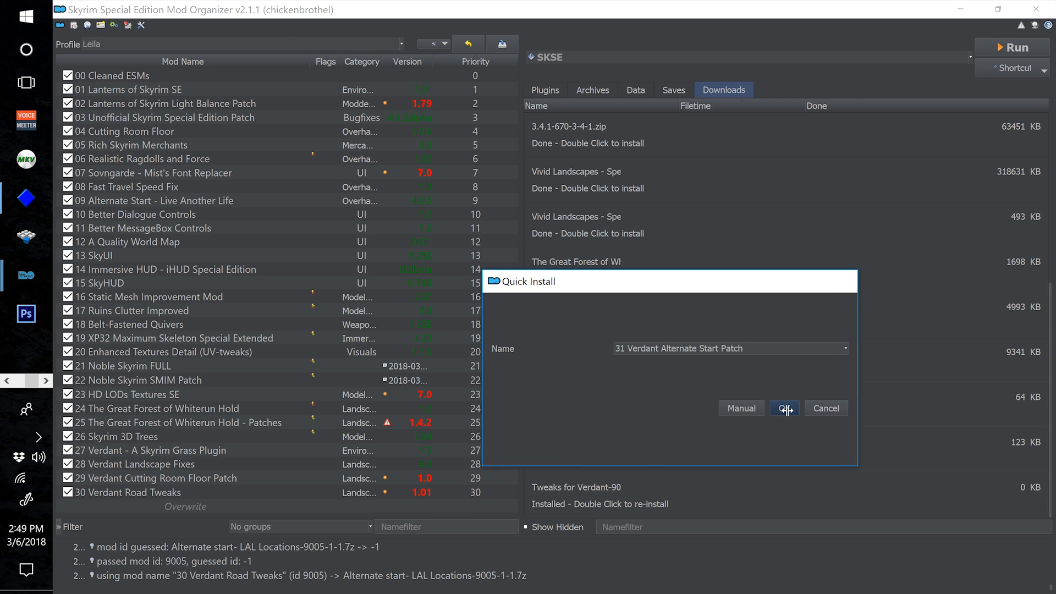
click(785, 408)
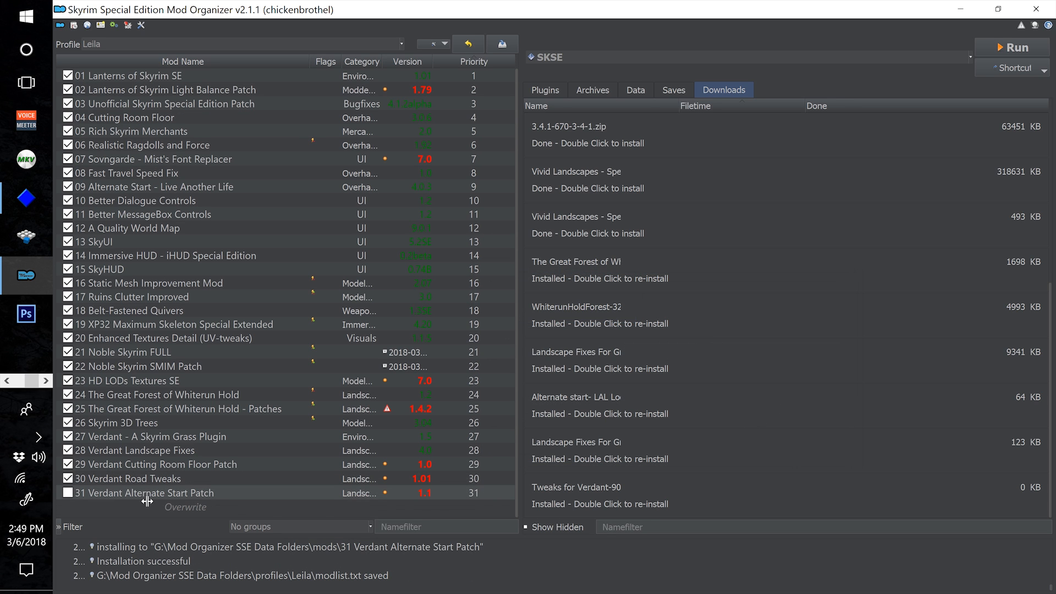
click(67, 493)
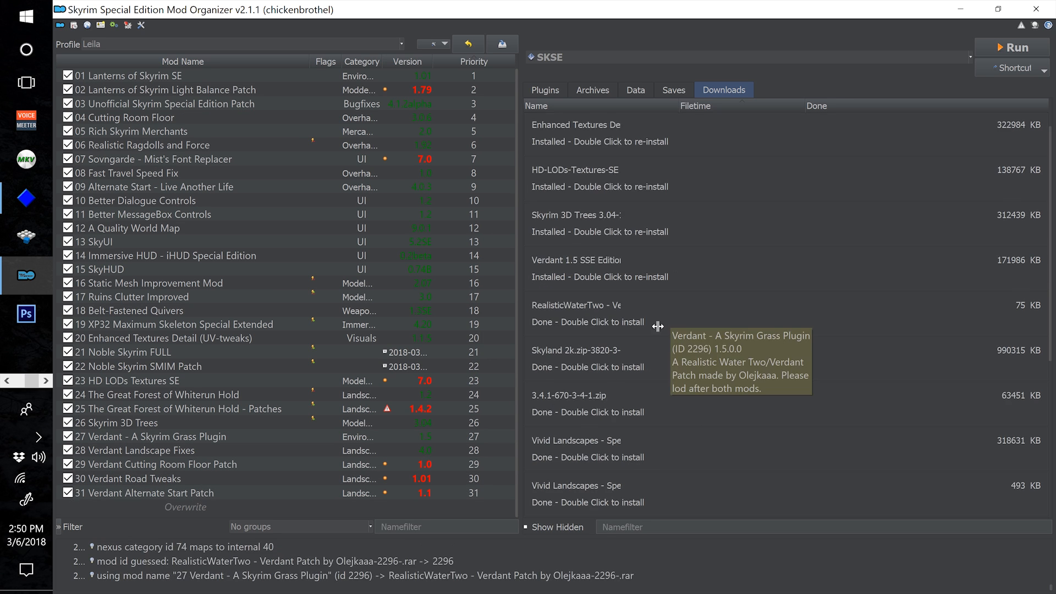
Install the RealisticWaterTwo Verdant Patch archive under the name "32 Verdant - Realistic Water Two Patch".
double_click(607, 314)
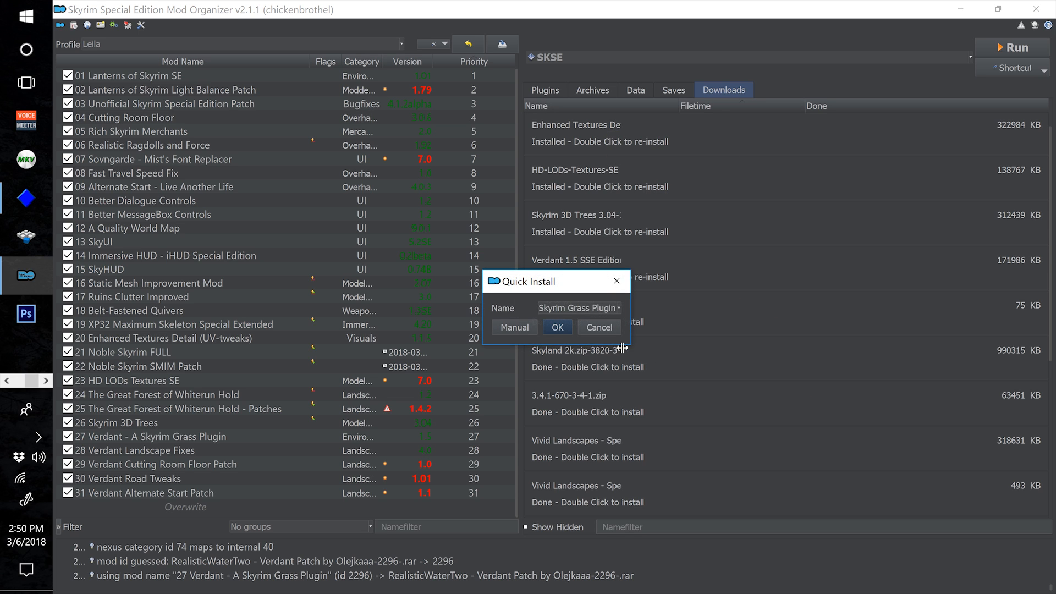
double_click(610, 337)
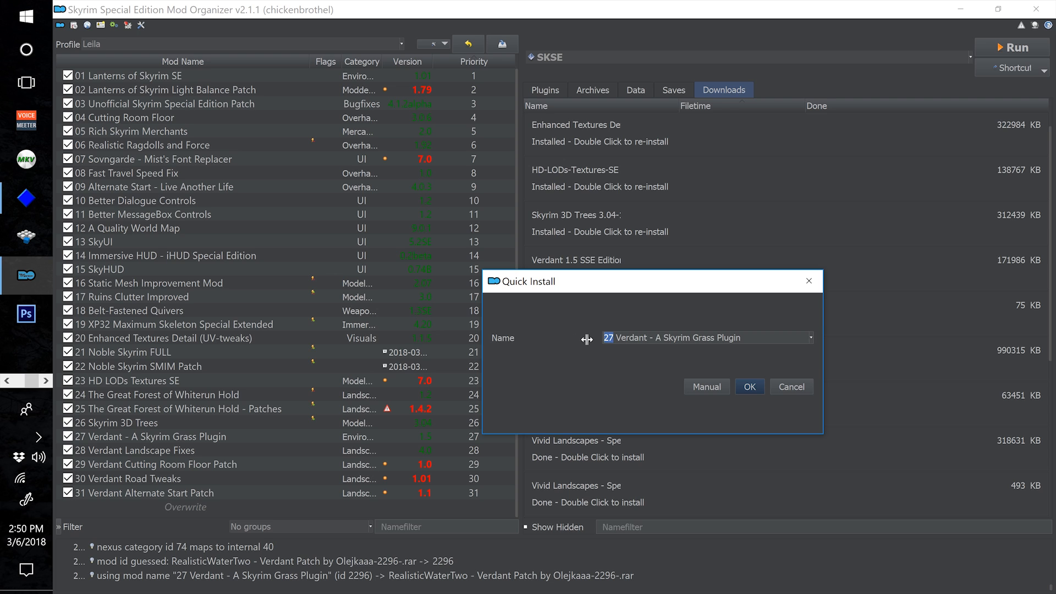
text(32)
drag(652, 332, 828, 333)
key(BackSpace)
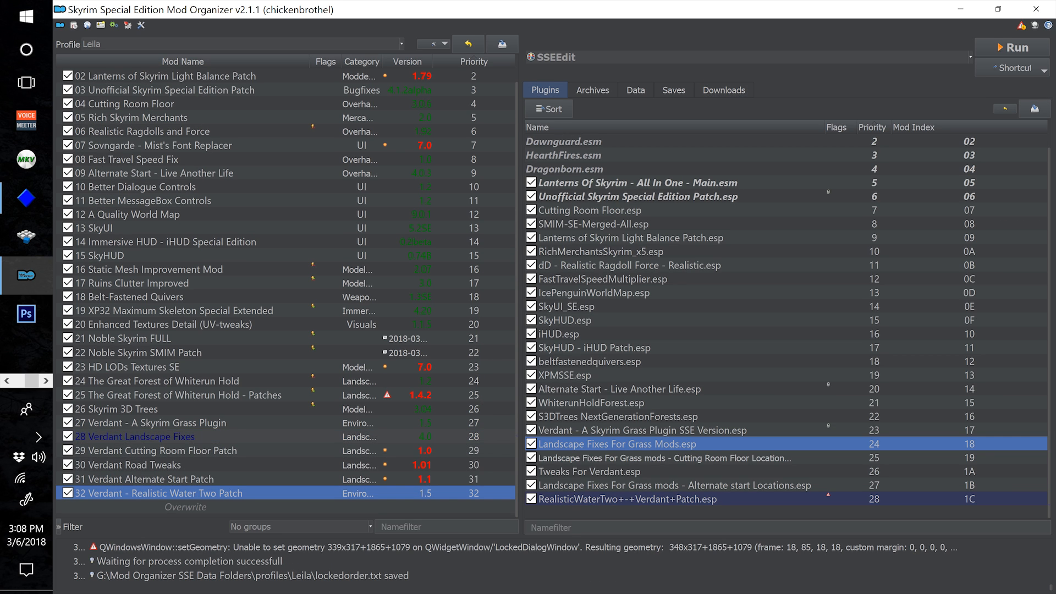
click(182, 437)
click(181, 493)
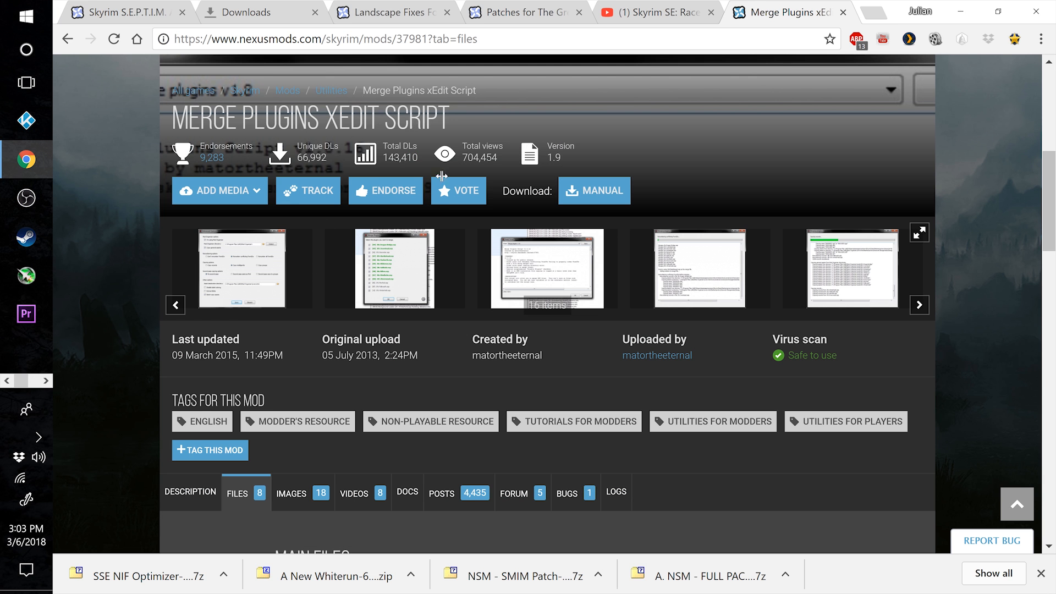
In Chrome, download the Merge Plugins v1.9 main file from the Merge Plugins xEdit Script page on Nexus Mods.
scroll(295, 348, down, 1)
scroll(295, 348, down, 5)
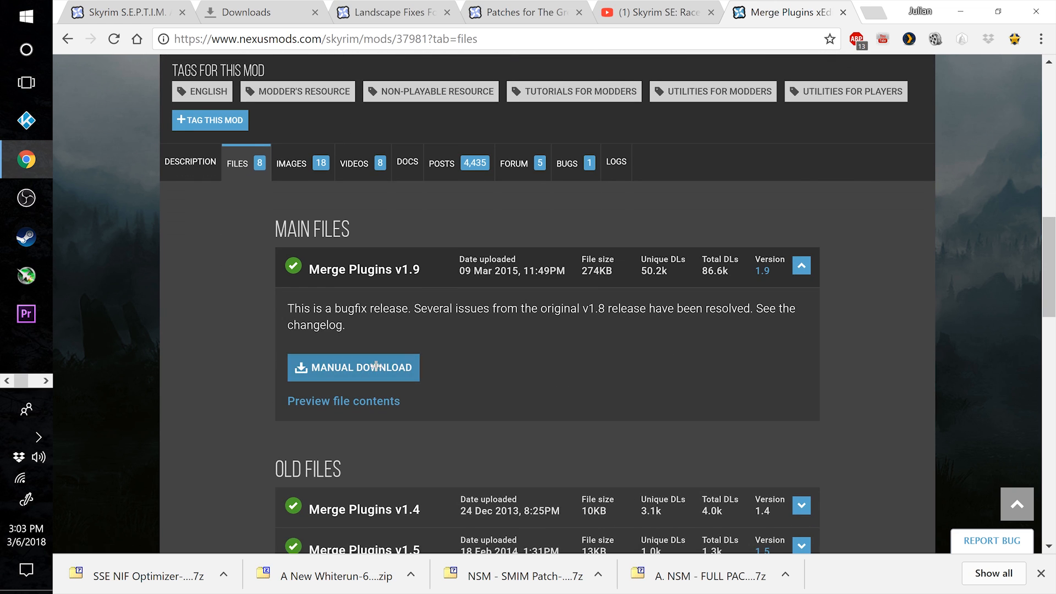
click(376, 369)
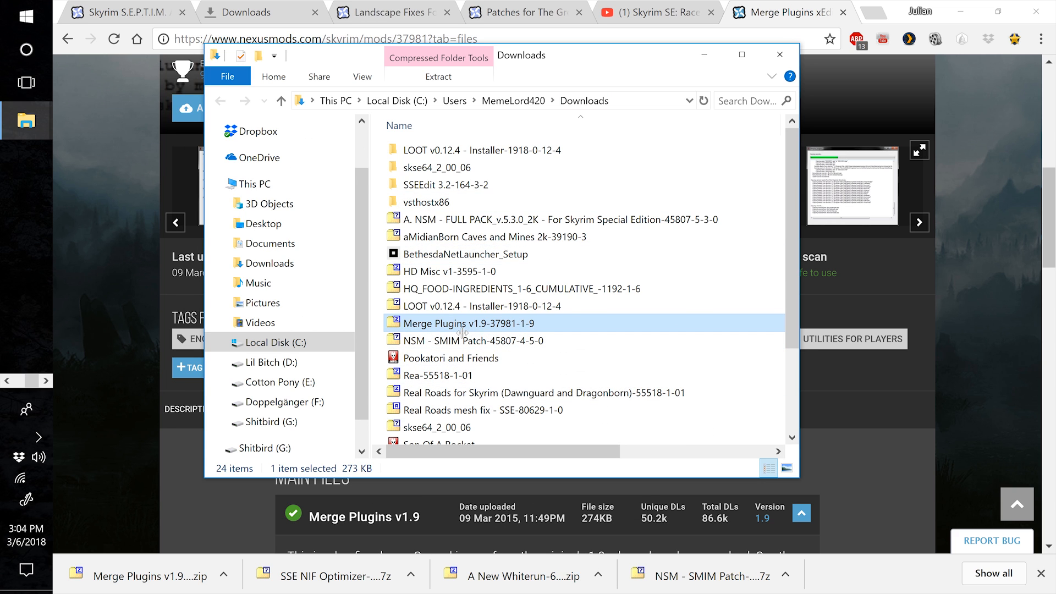
In File Explorer, extract the Merge Plugins v1.9 archive from Downloads into its own folder with 7-Zip and open that folder.
right_click(529, 326)
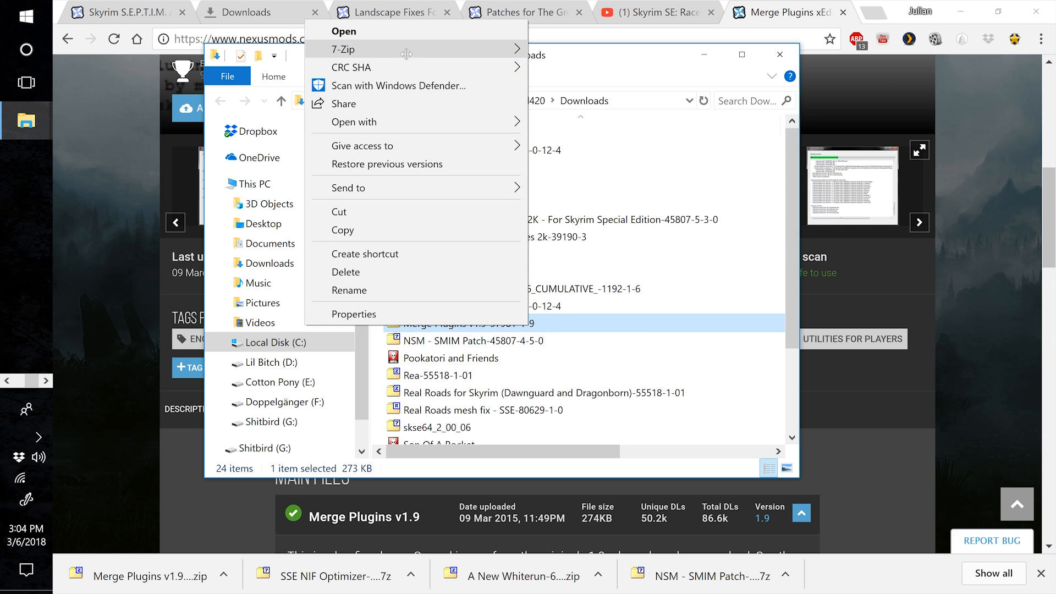
mouse_move(358, 49)
click(613, 124)
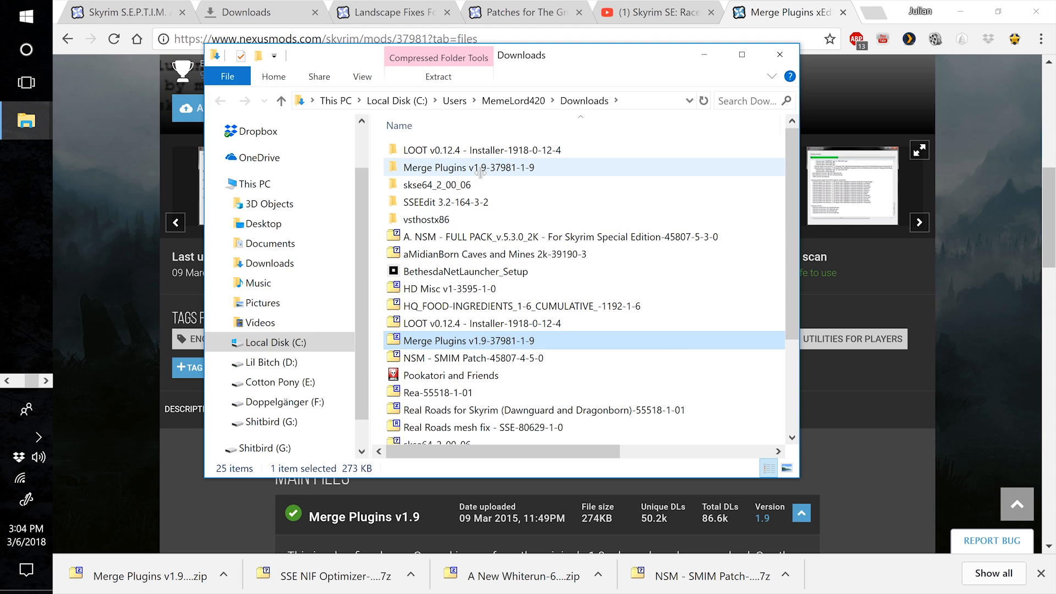
double_click(480, 167)
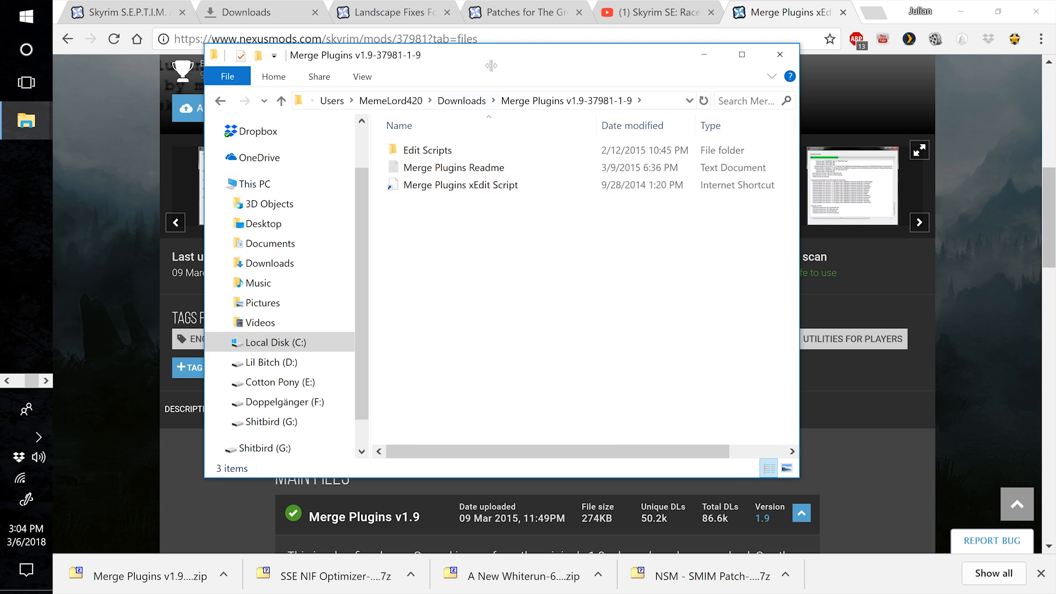
Open the SSEEdit 3.2-164-3-2 folder from MODDING TOOLS & PROGRAMS on drive G in a second File Explorer window beside the Merge Plugins folder.
drag(488, 66, 457, 66)
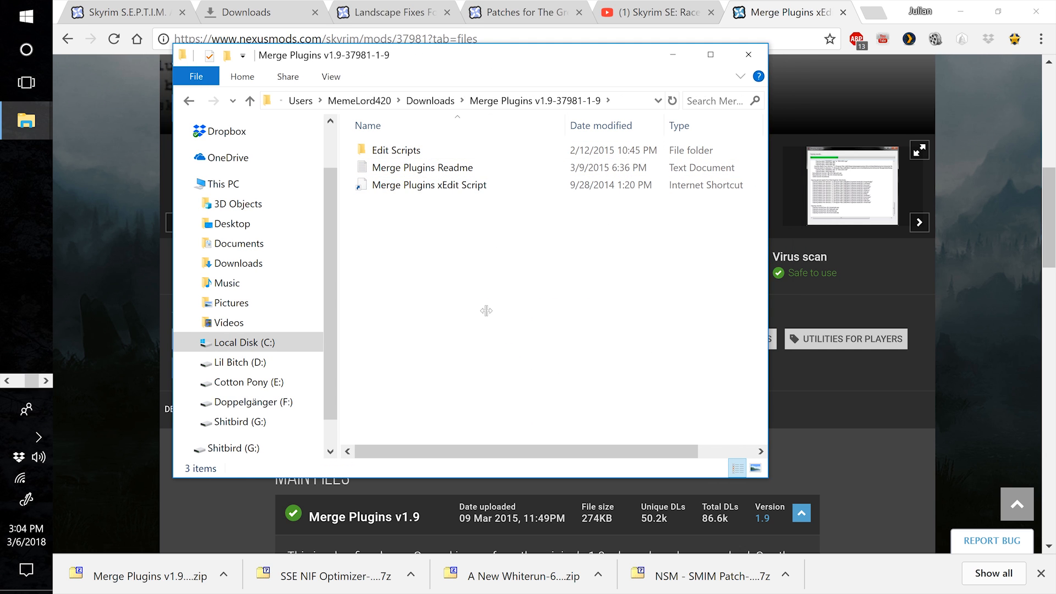
key(super+x)
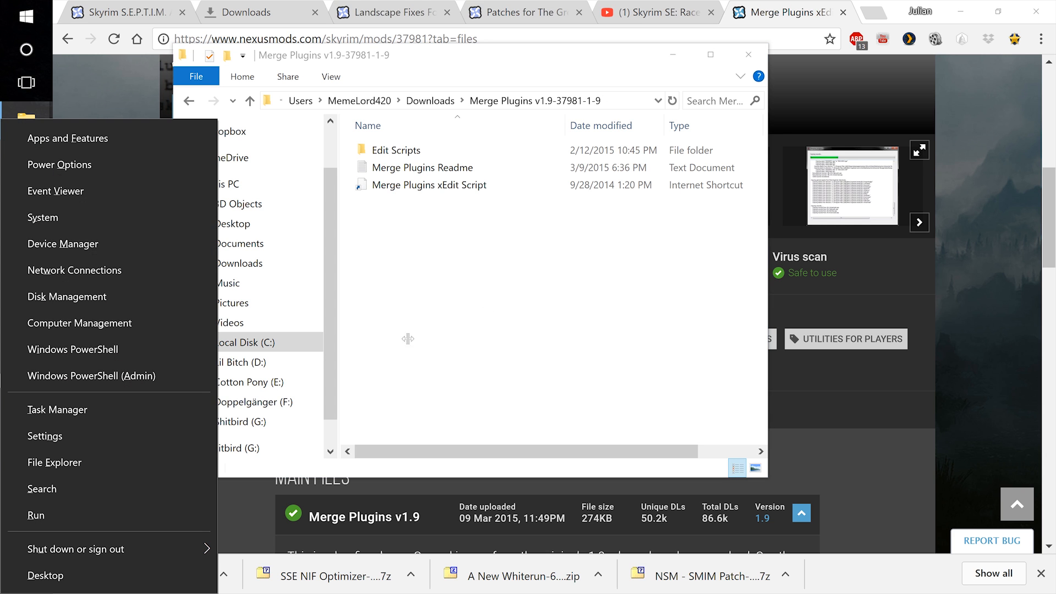
key(e)
drag(451, 62, 364, 72)
drag(711, 69, 670, 66)
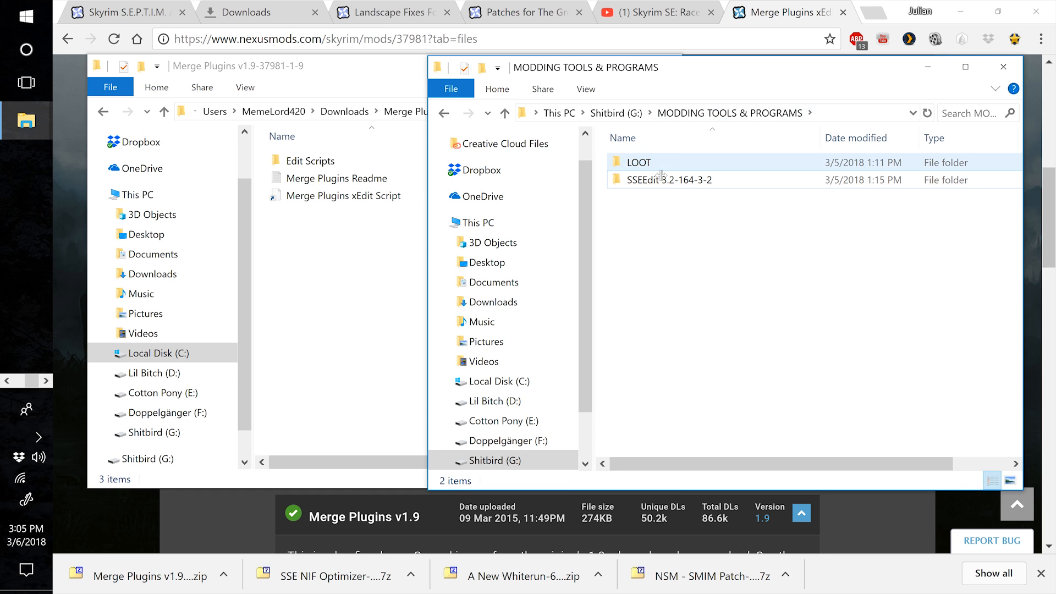
double_click(696, 181)
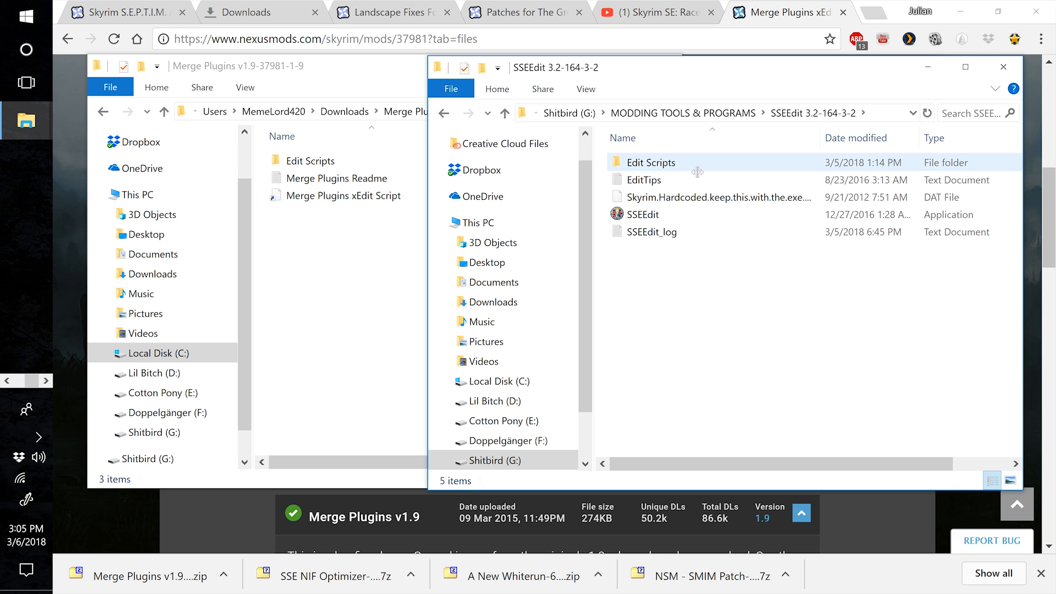
drag(665, 76, 702, 80)
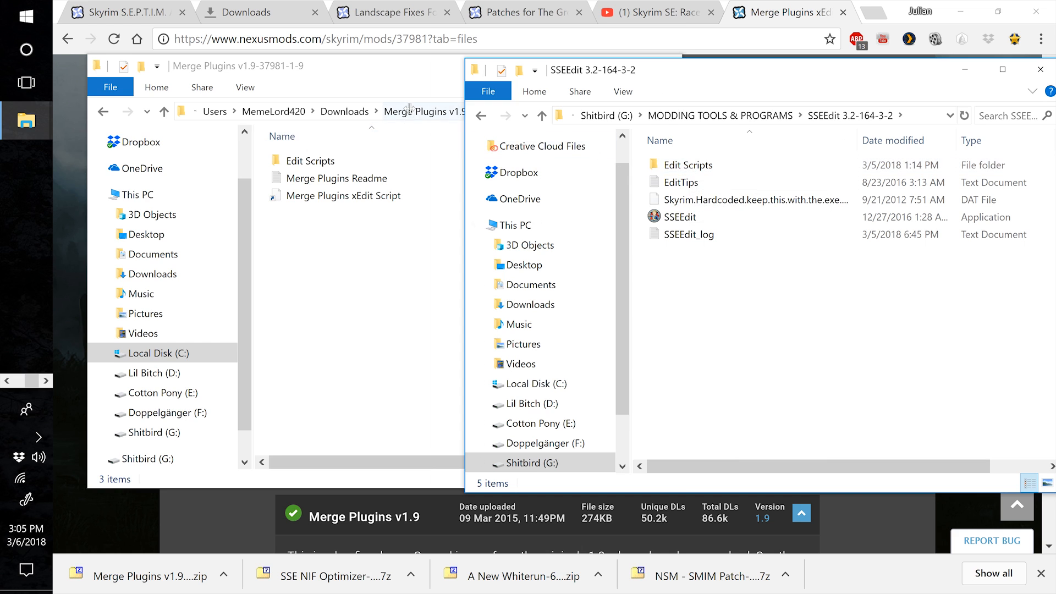
Copy the Edit Scripts folder from the extracted Merge Plugins v1.9 folder into the SSEEdit 3.2-164-3-2 folder.
drag(418, 72, 386, 78)
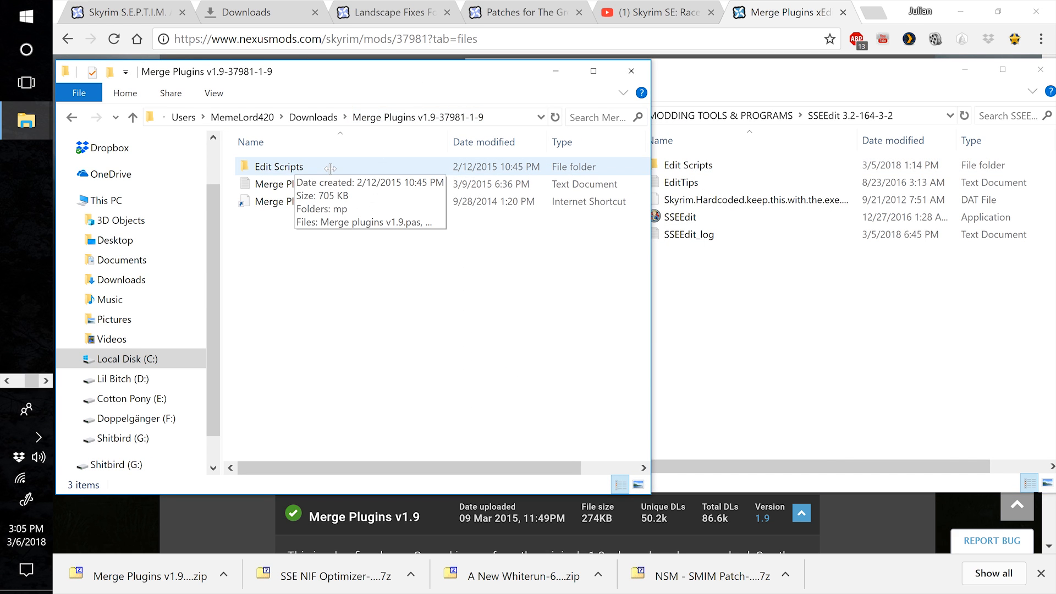
click(404, 161)
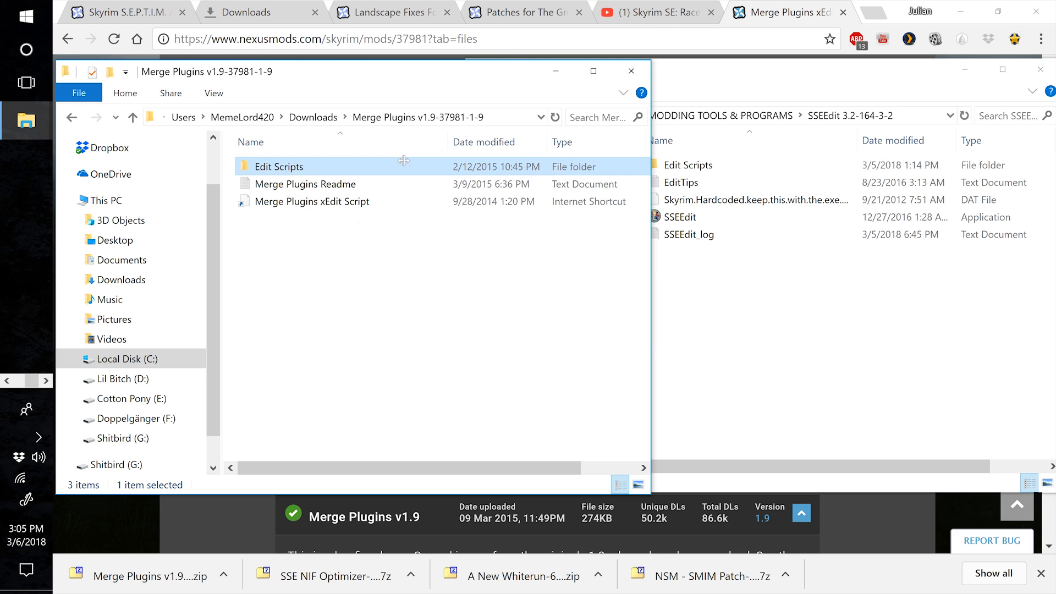
drag(707, 78, 757, 76)
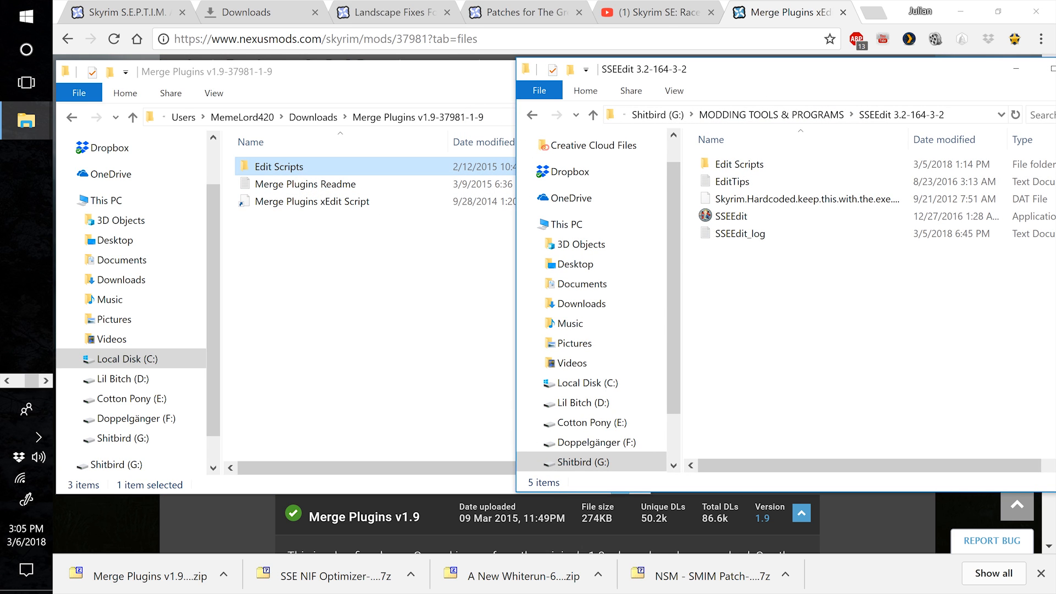
drag(278, 166, 781, 316)
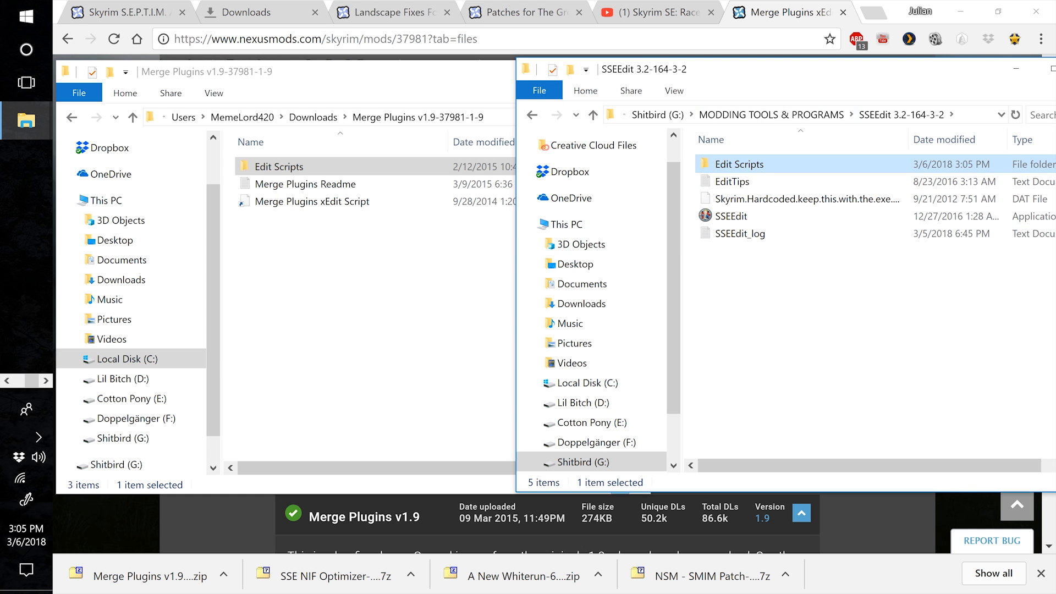
drag(798, 70, 412, 118)
In Mod Organizer, examine the plugins of mods 28 to 32, including the masters of the RealisticWaterTwo Verdant patch plugin.
click(707, 118)
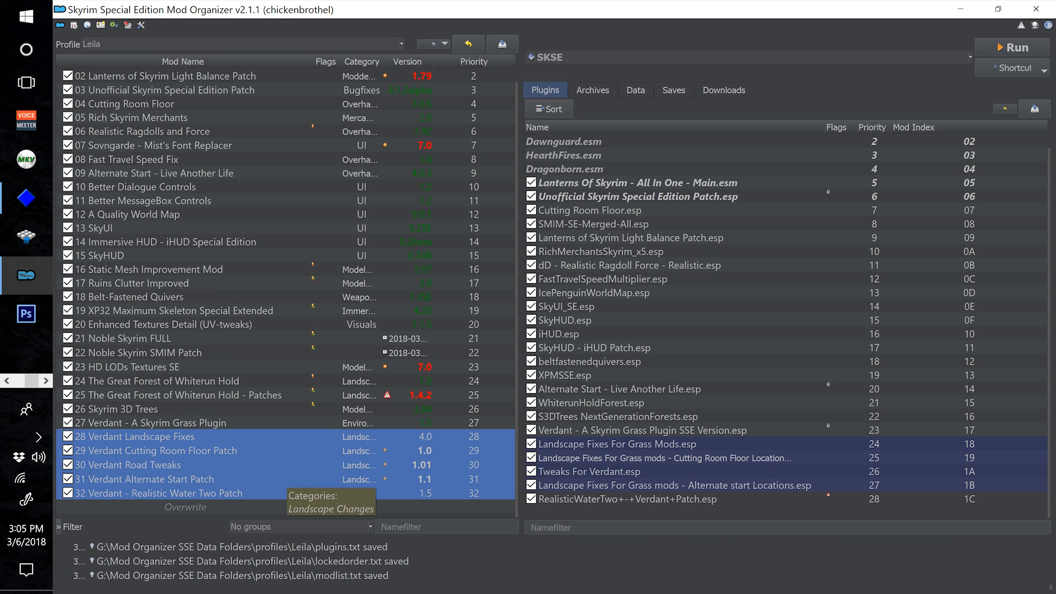
click(285, 478)
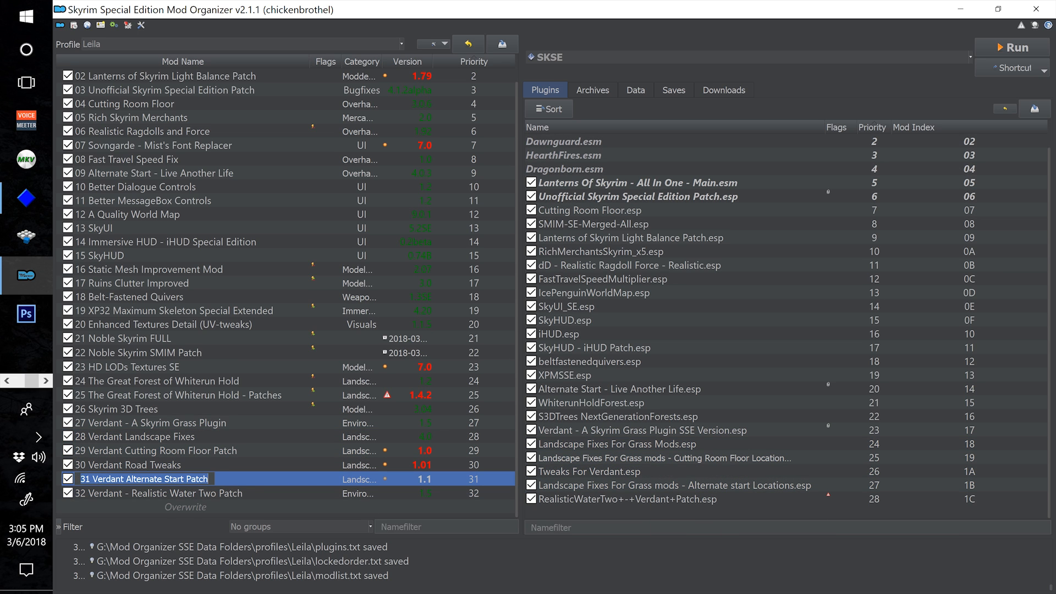
click(275, 465)
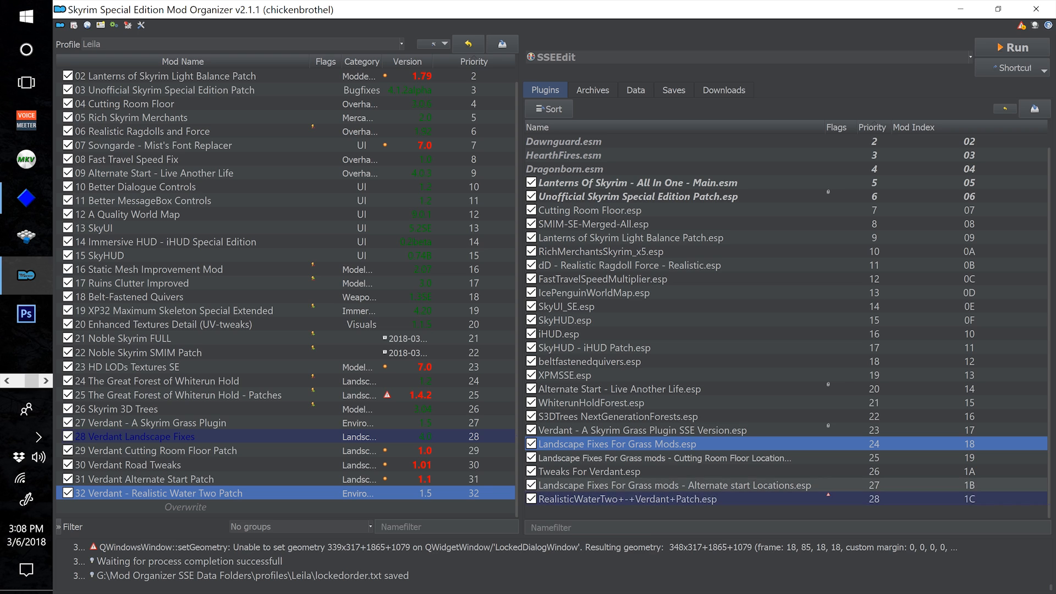
mouse_move(786, 498)
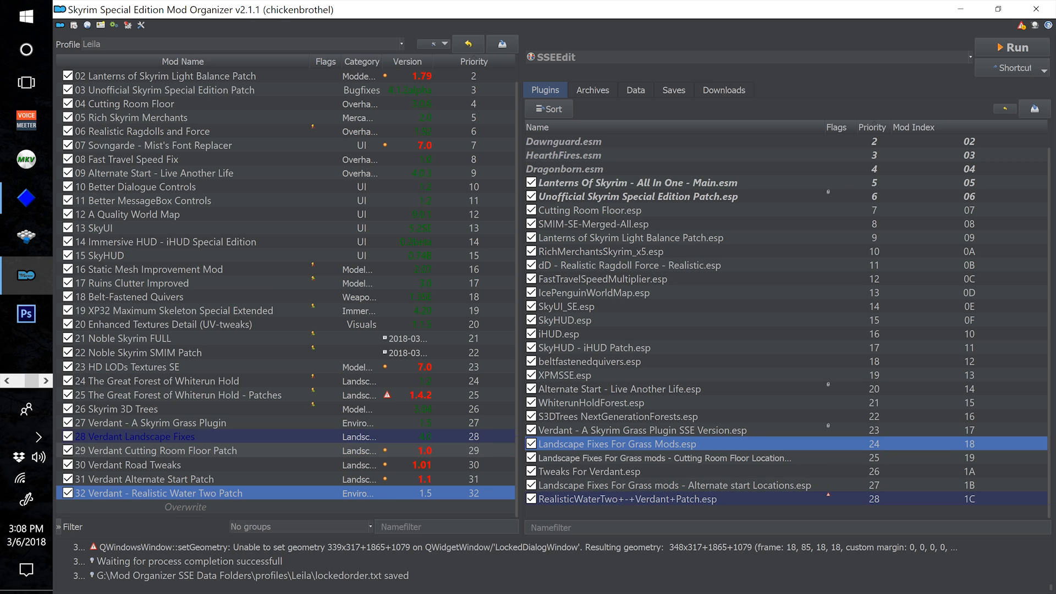
click(187, 436)
key(shift+Down)
key(shift+Down)
key(shift+Down)
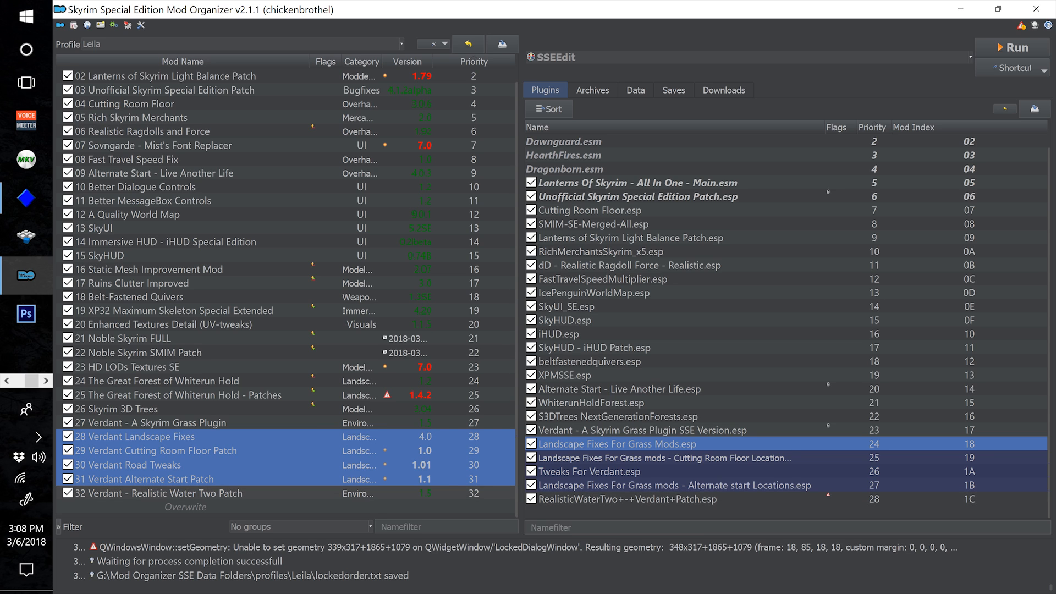
click(159, 493)
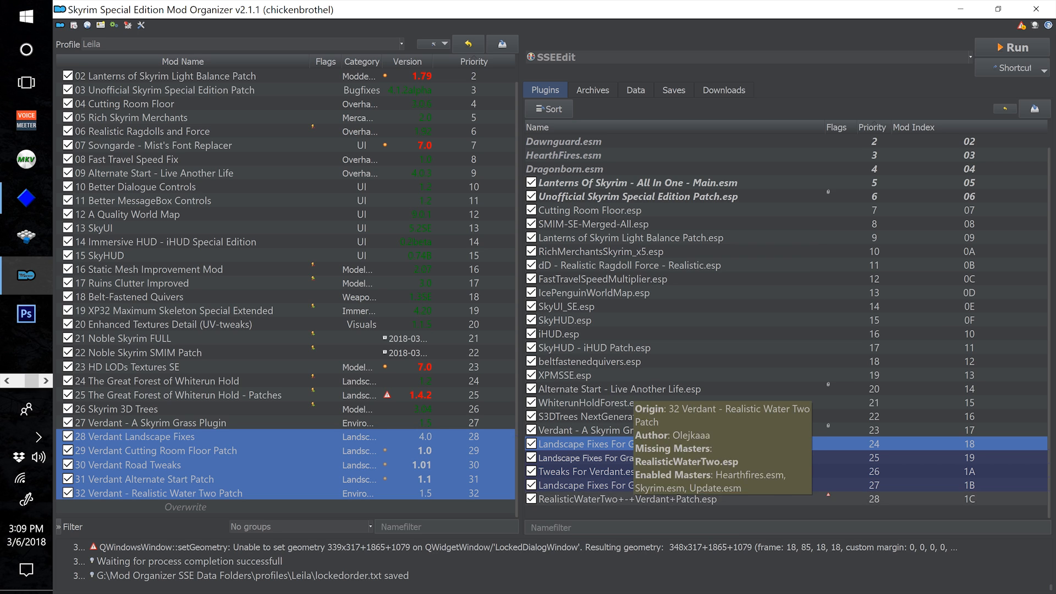
click(632, 499)
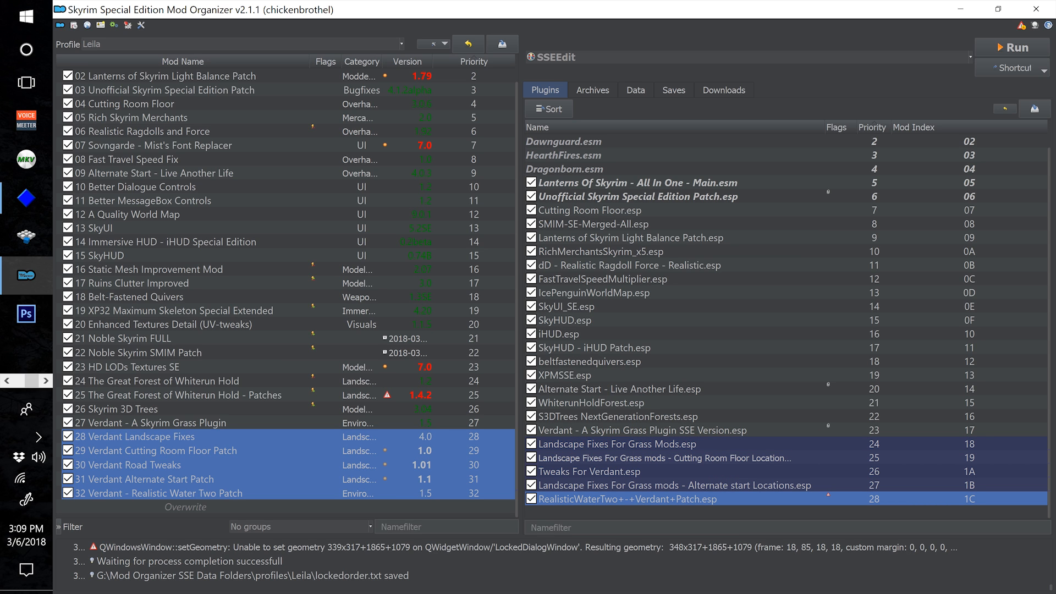
mouse_move(649, 495)
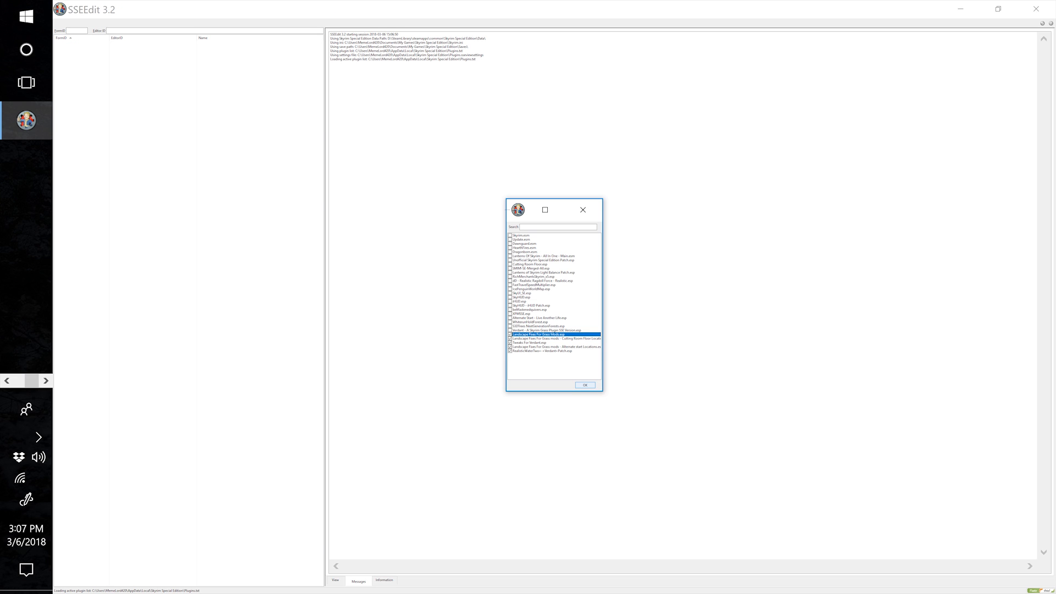
Try to load the checked Landscape Fixes, Tweaks For Verdant and RealisticWaterTwo Verdant patch plugins in SSEEdit, and return to Mod Organizer.
click(585, 385)
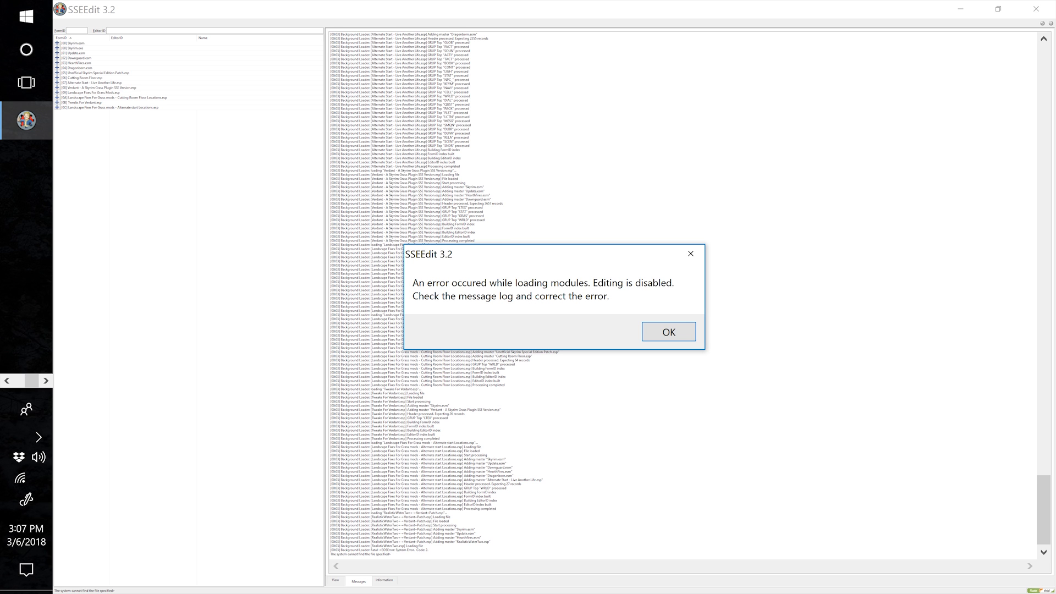
key(Return)
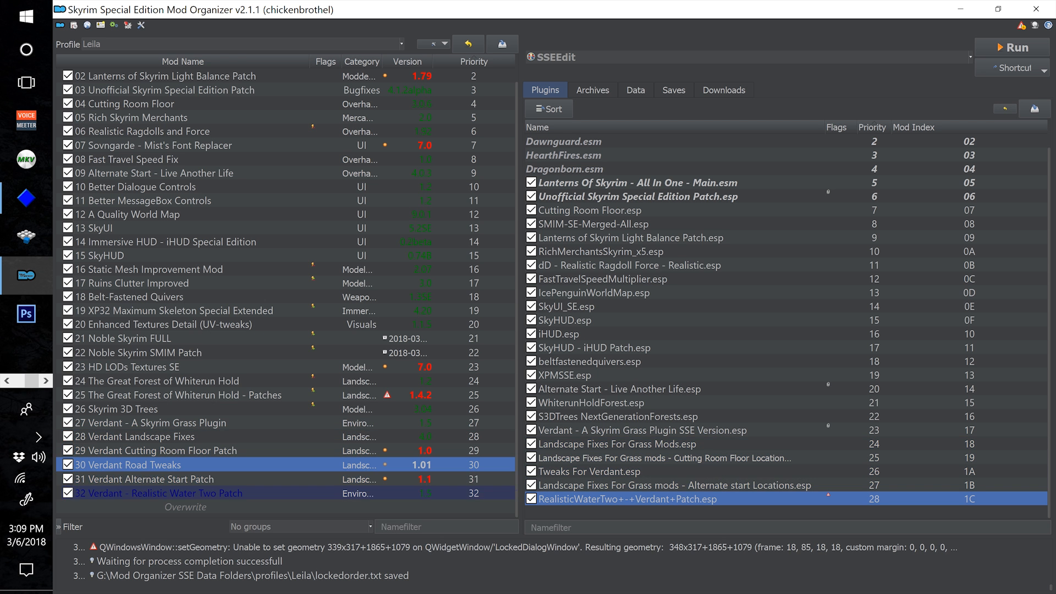
click(126, 465)
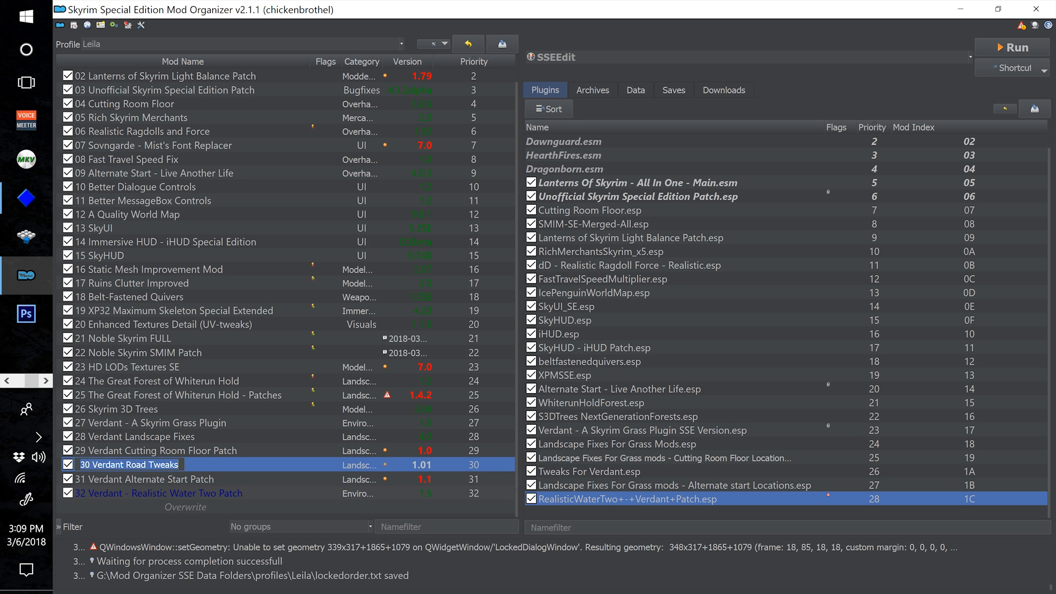
click(156, 451)
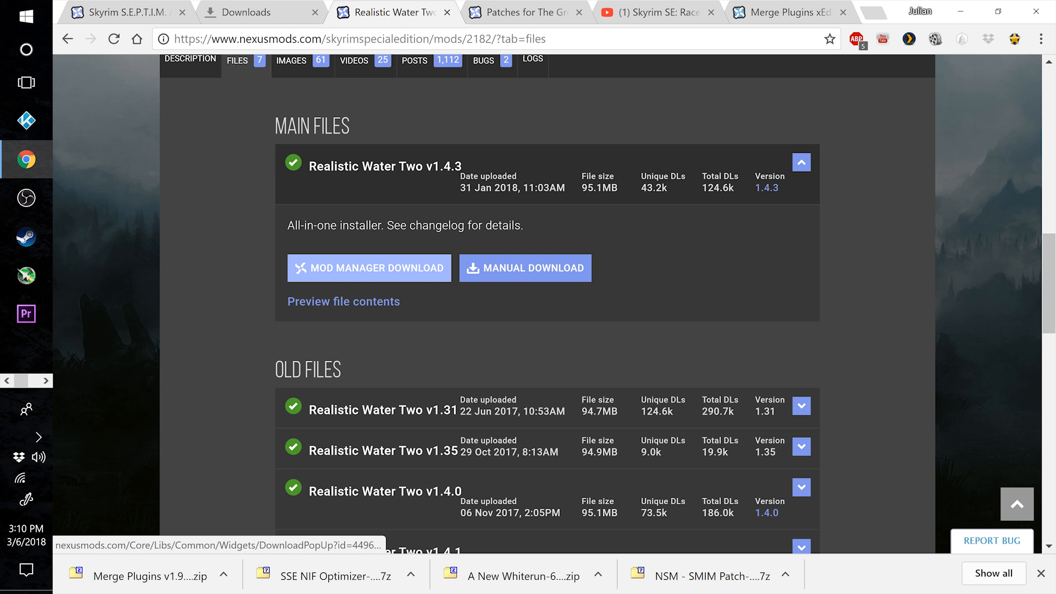
Download Realistic Water Two v1.4.3 from Nexus Mods in Chrome, then install it in Mod Organizer with texture resolution None and enable it.
click(369, 267)
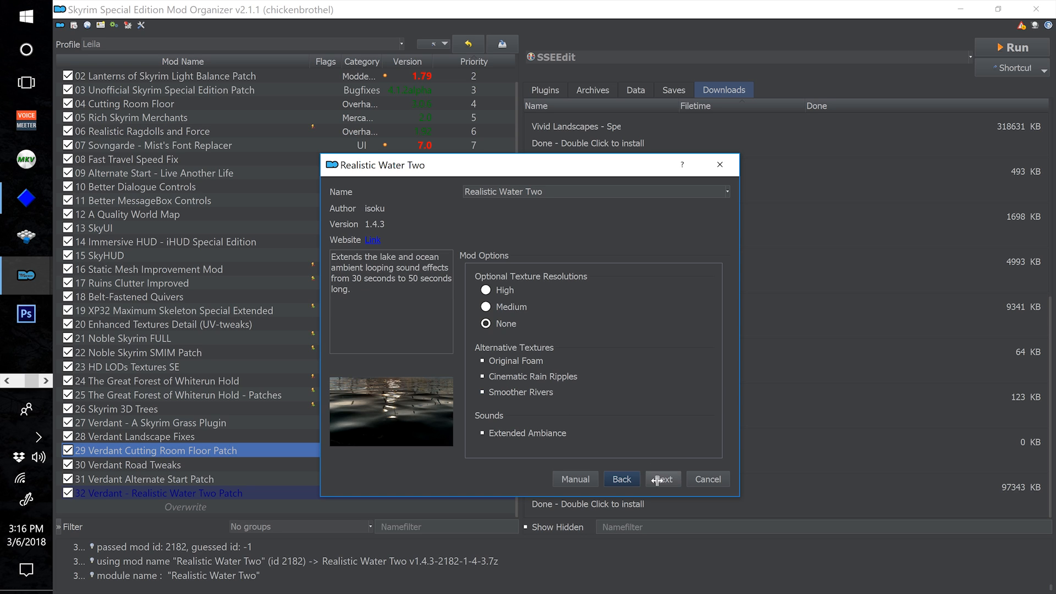
click(658, 480)
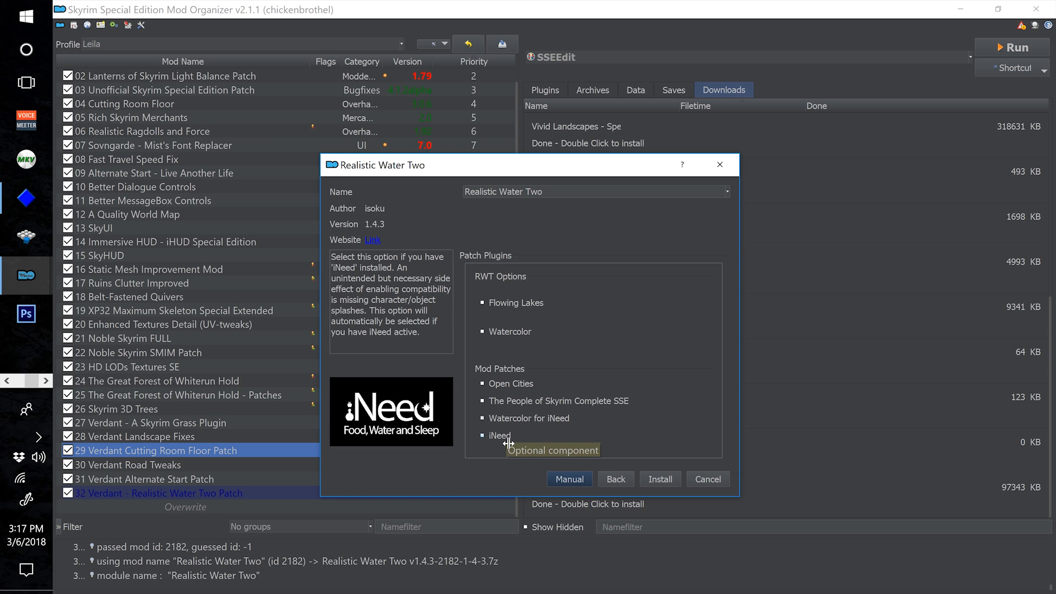
click(660, 479)
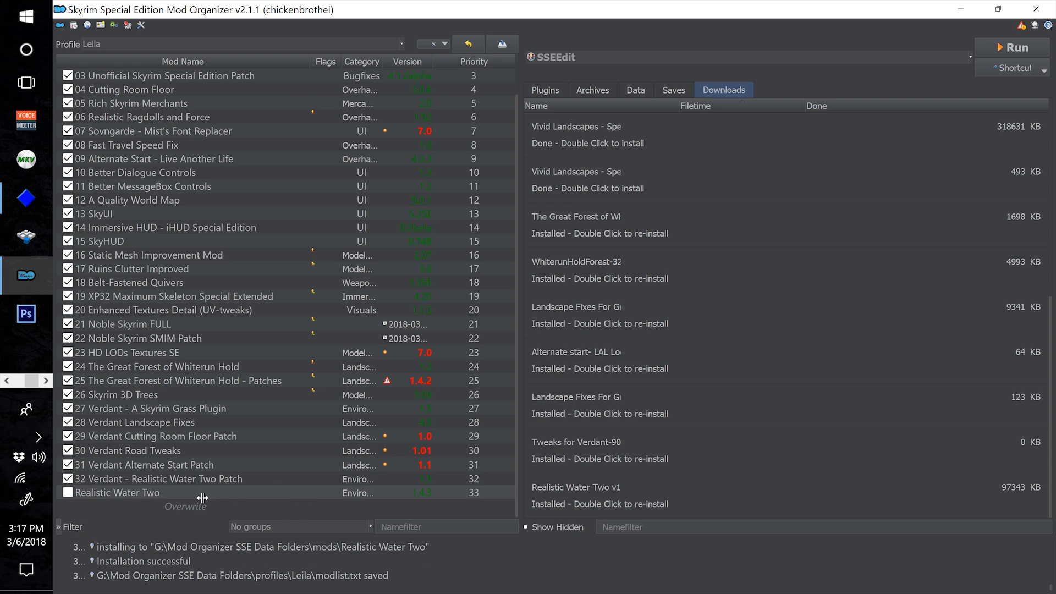
click(68, 492)
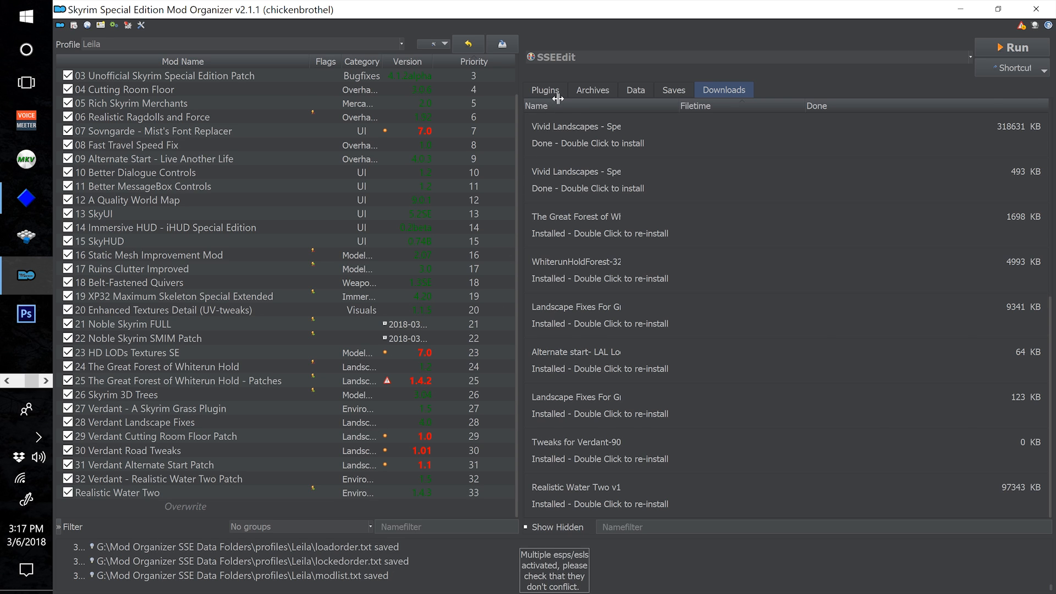
Move the RealisticWaterTwo iNeed, Watercolor and main plugins directly above Verdant - A Skyrim Grass Plugin SSE Version.esp in the load order.
click(545, 90)
click(96, 494)
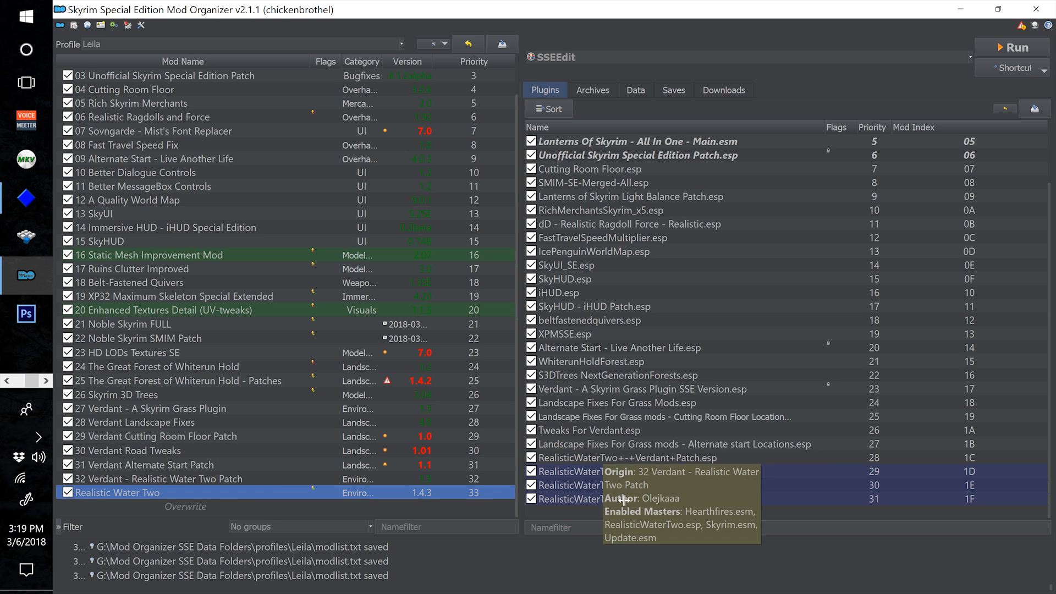
click(577, 513)
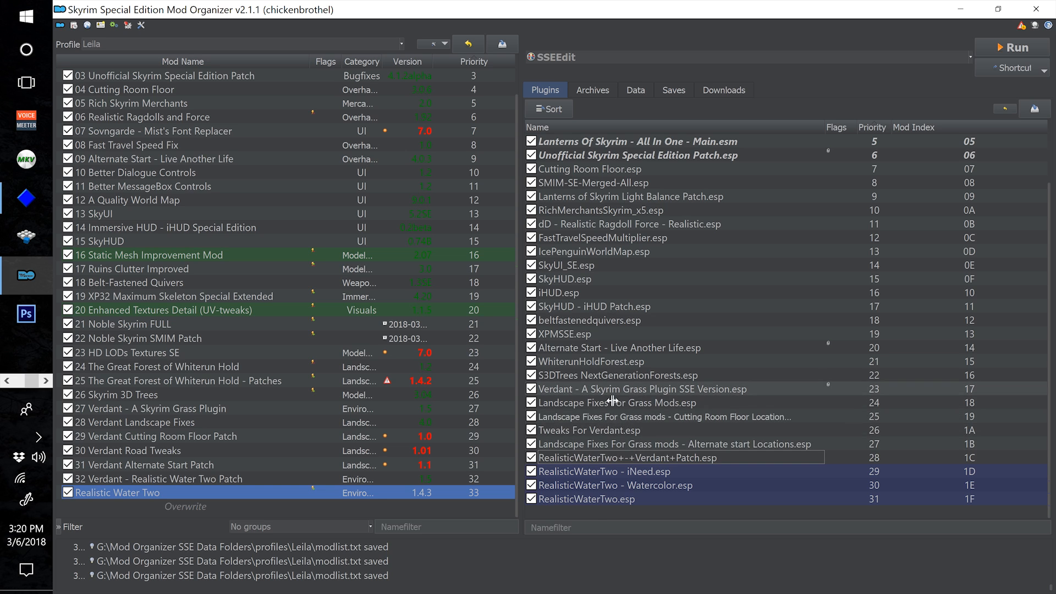
ctrl+click(590, 459)
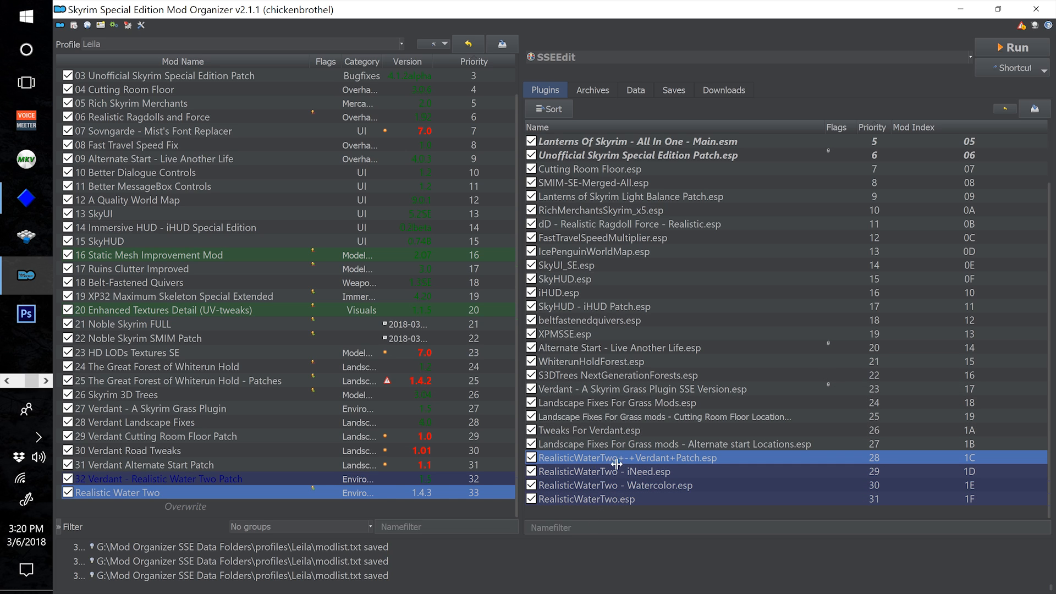
mouse_move(692, 465)
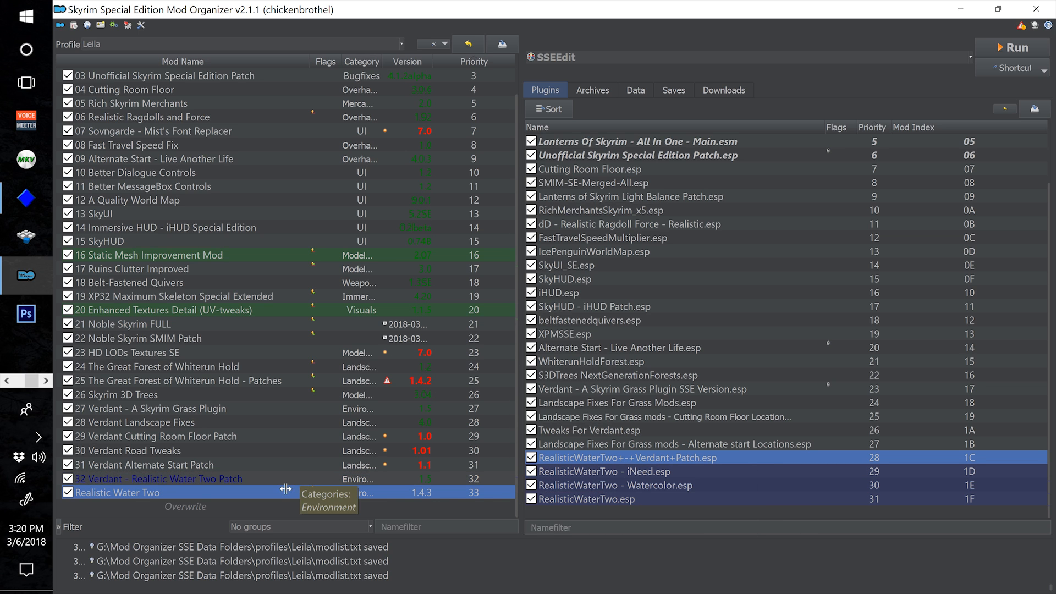
click(268, 482)
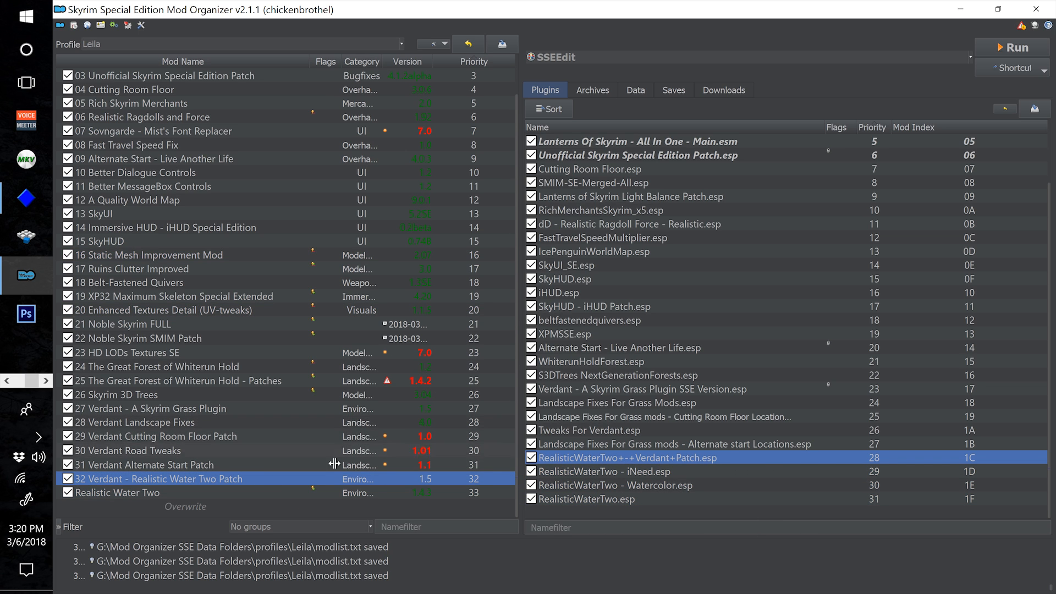
drag(638, 485, 612, 479)
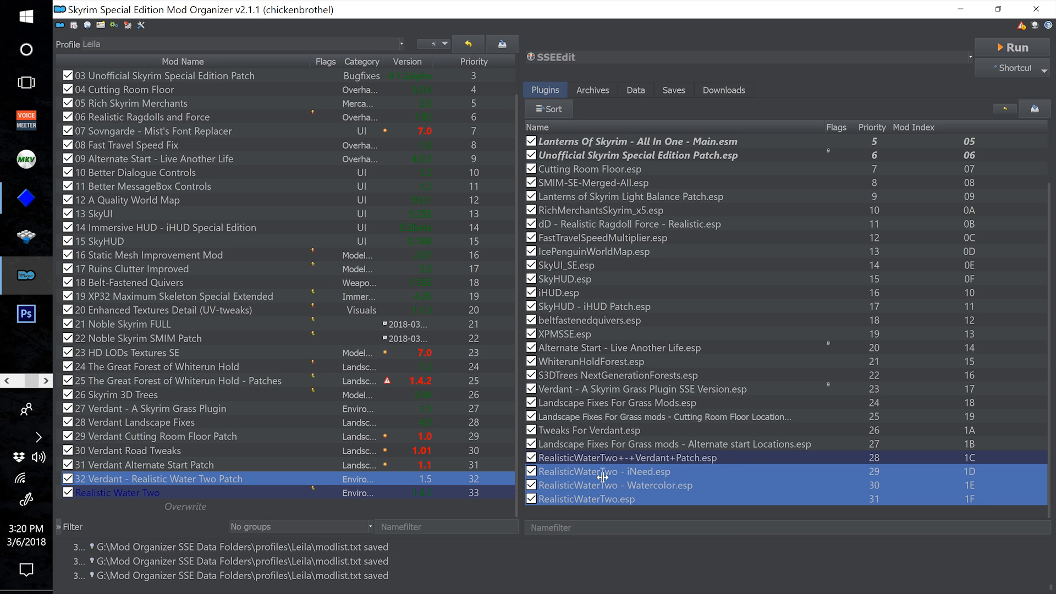
drag(599, 478, 638, 388)
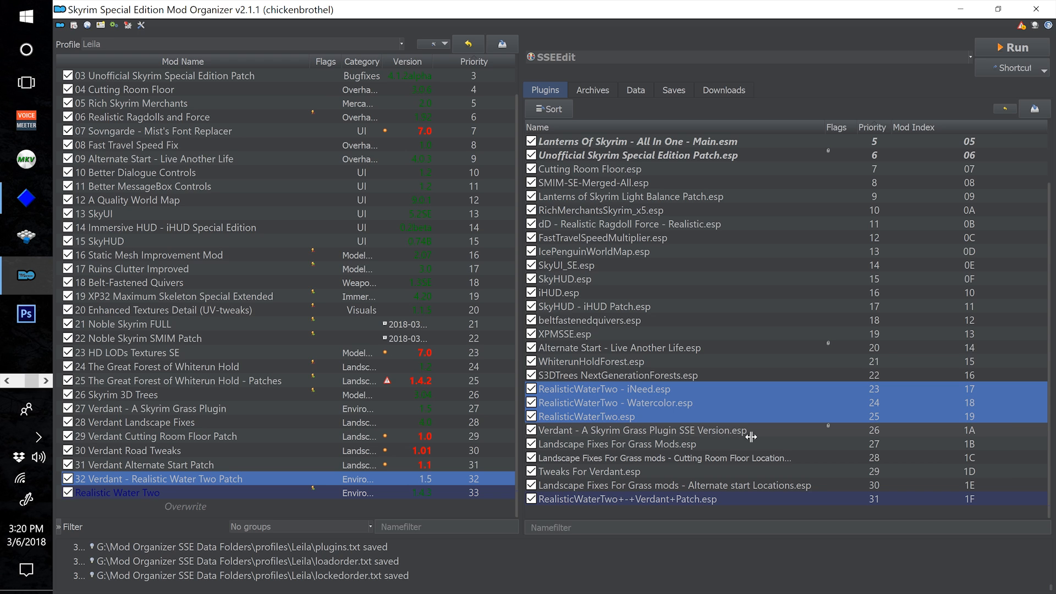
Review the five patch plugins from Landscape Fixes For Grass Mods.esp through RealisticWaterTwo+-+Verdant+Patch.esp as the merge candidates.
click(584, 518)
drag(589, 514, 603, 452)
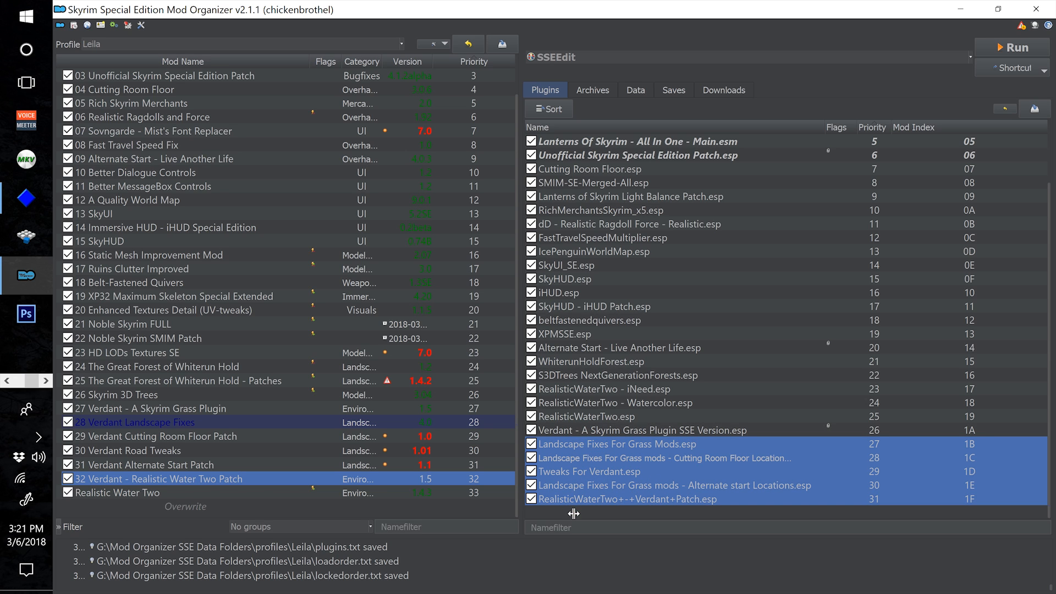
click(610, 516)
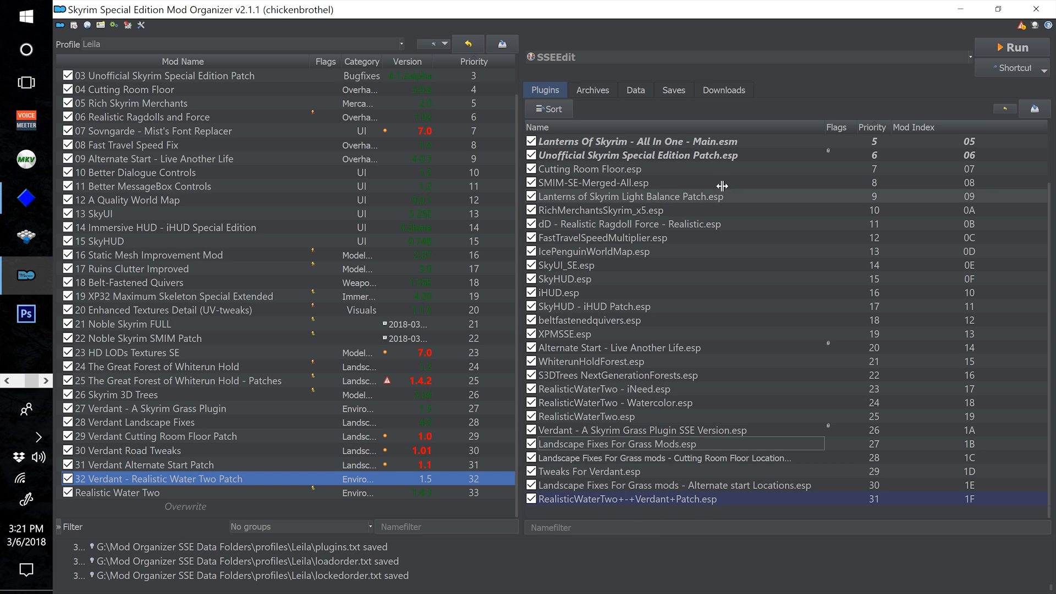
Launch SSEEdit from Mod Organizer and clear every plugin from the module selection.
click(691, 57)
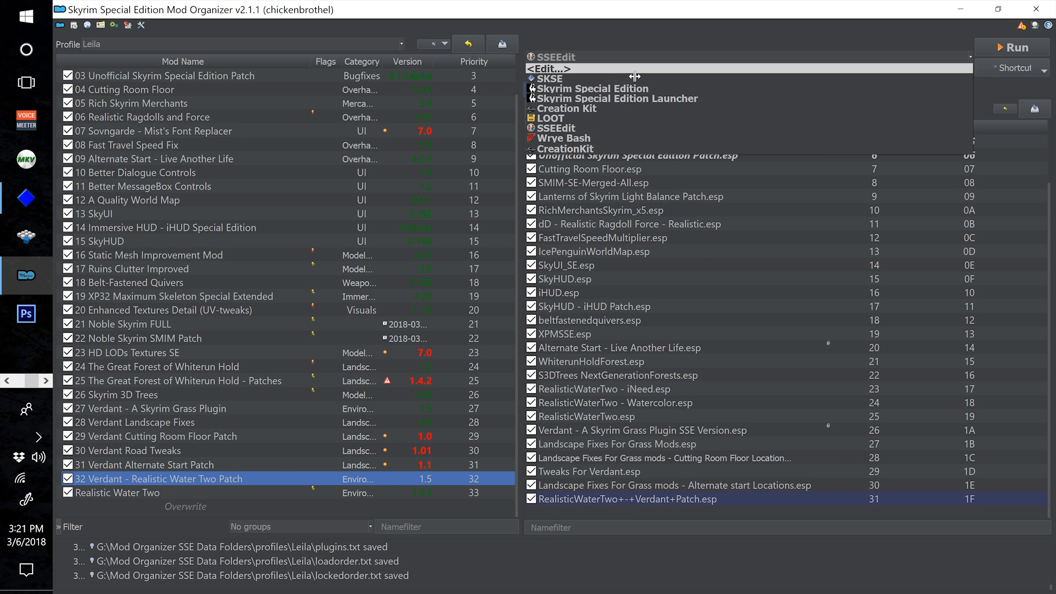
click(593, 33)
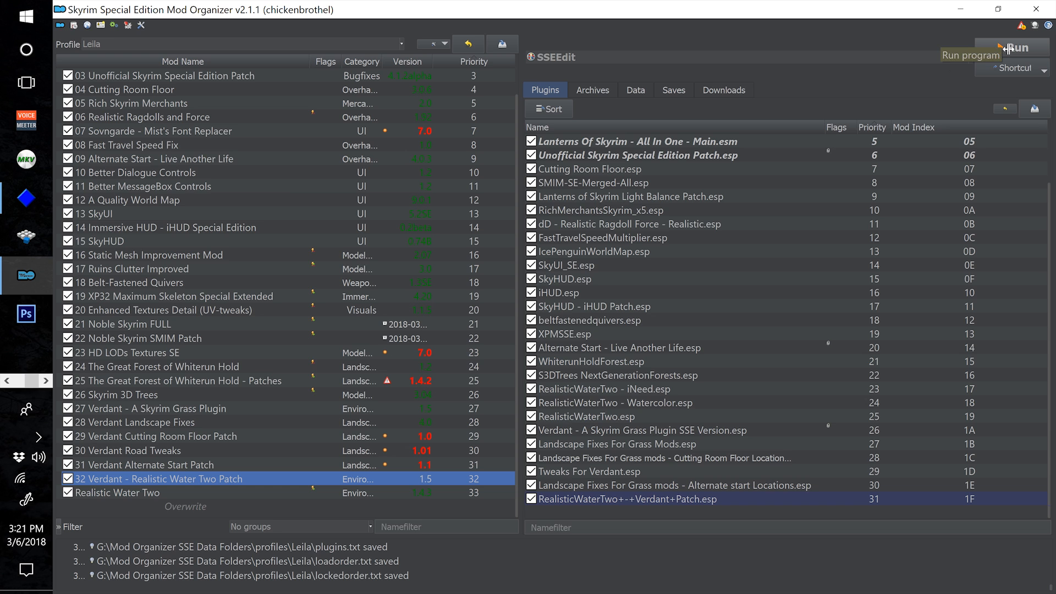
click(1008, 48)
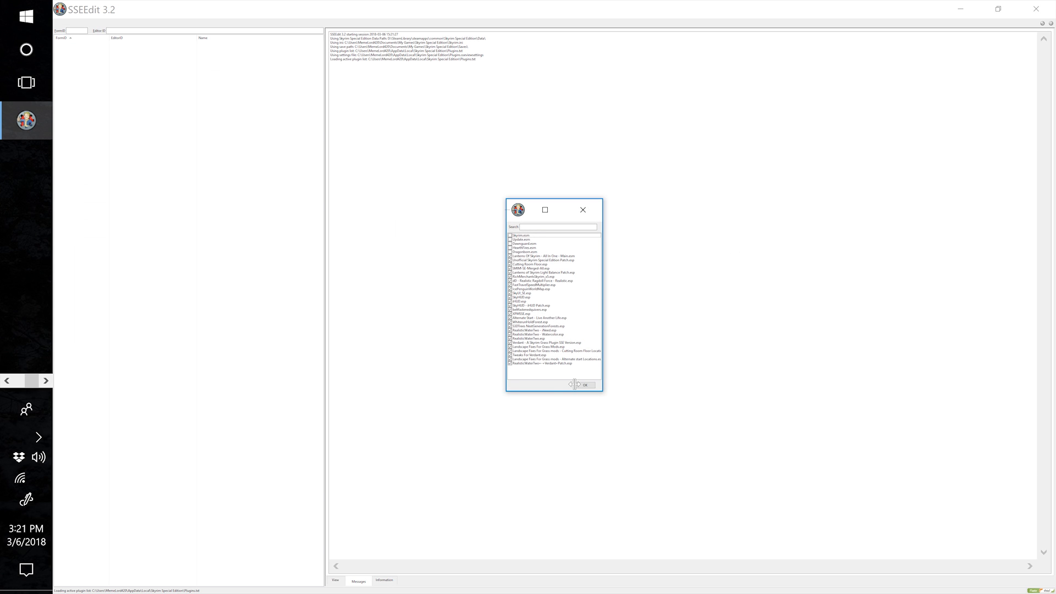
right_click(554, 380)
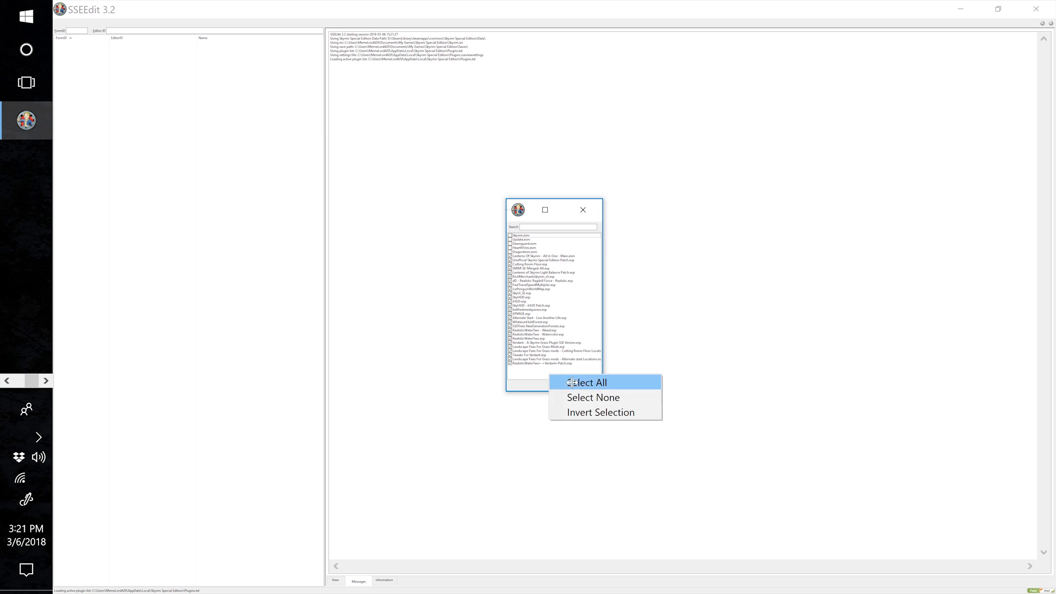
click(597, 399)
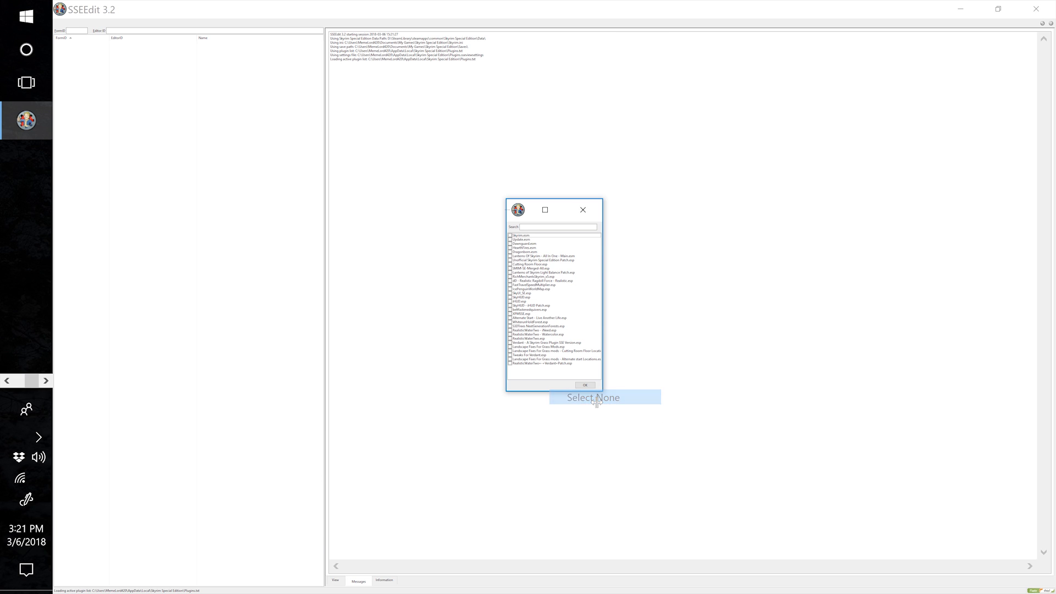
Check and load the five patch plugins from Landscape Fixes For Grass Mods.esp through RealisticWaterTwo+-+Verdant+Patch.esp in the module selection.
click(511, 363)
click(511, 358)
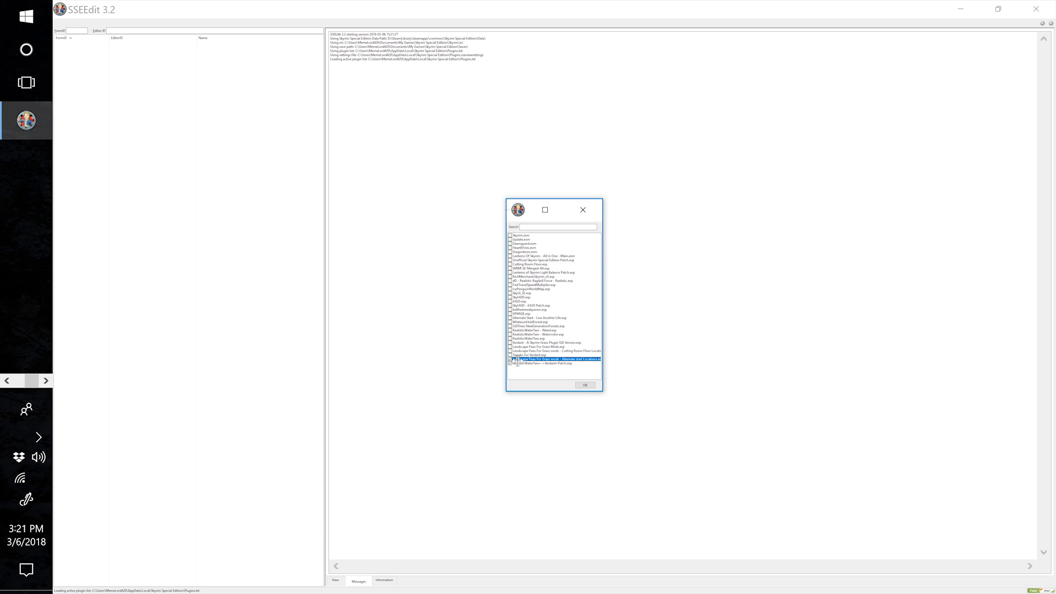
click(511, 354)
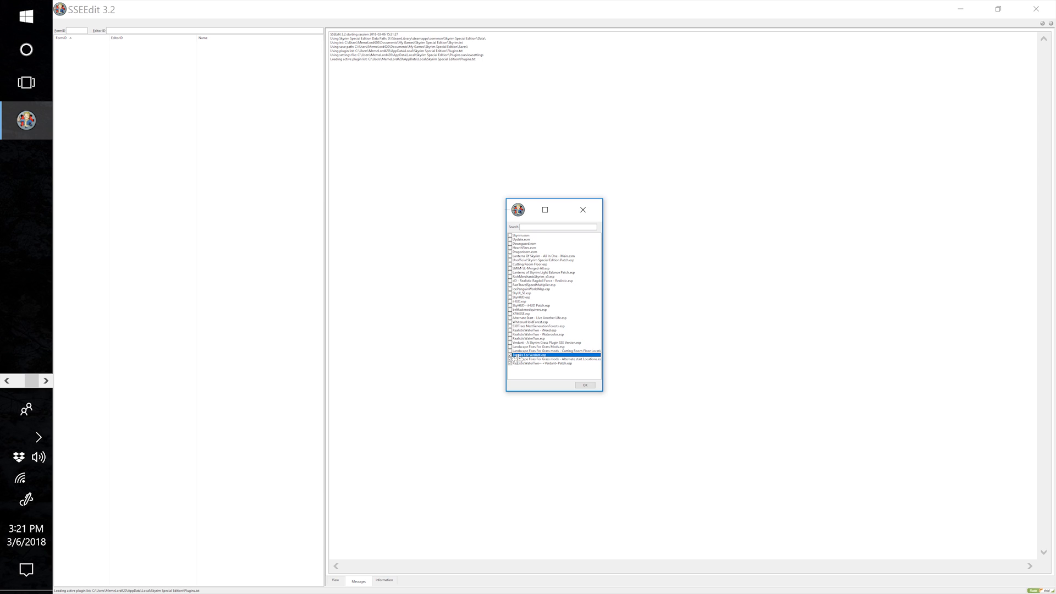
click(510, 350)
click(511, 347)
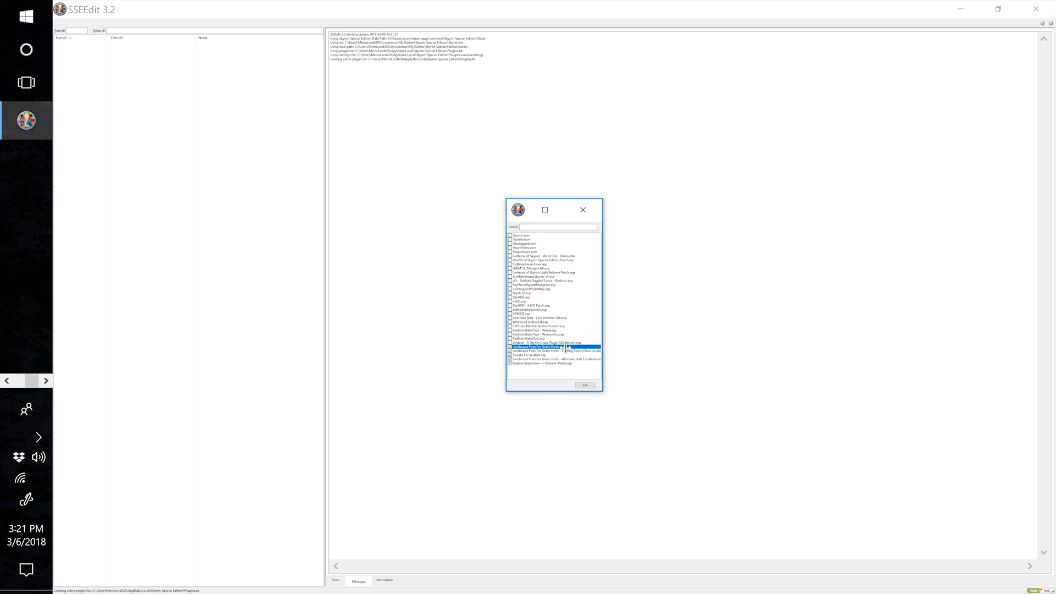
click(527, 364)
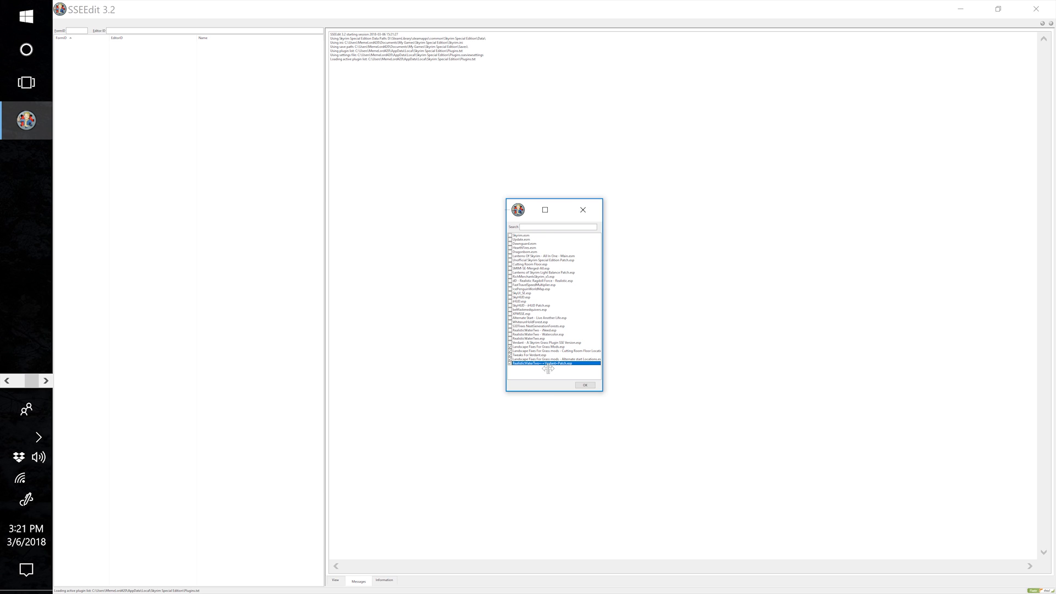
click(542, 360)
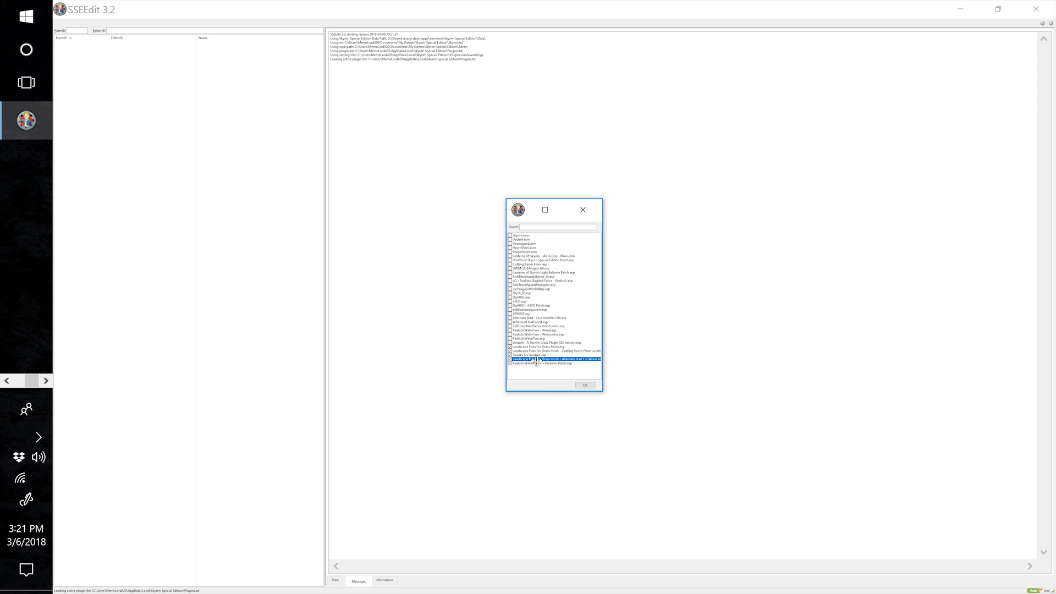
click(537, 357)
click(550, 353)
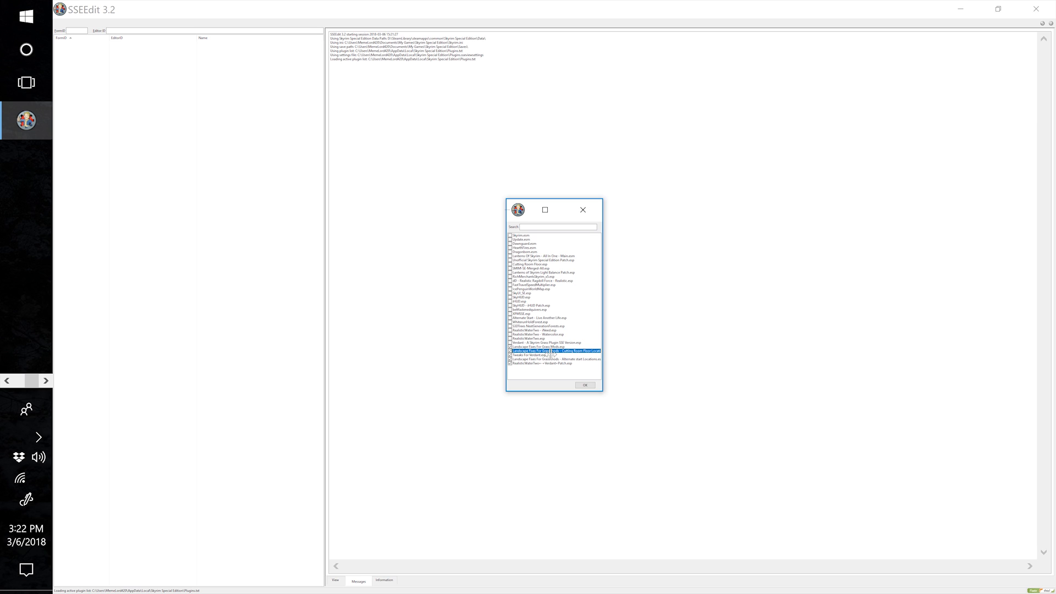
key(Up)
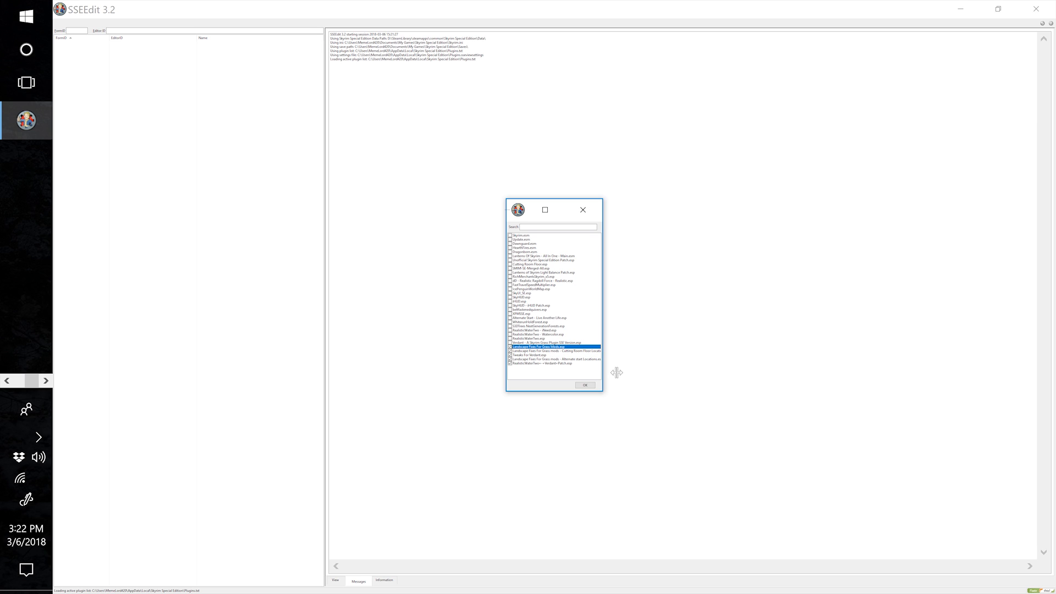
click(586, 385)
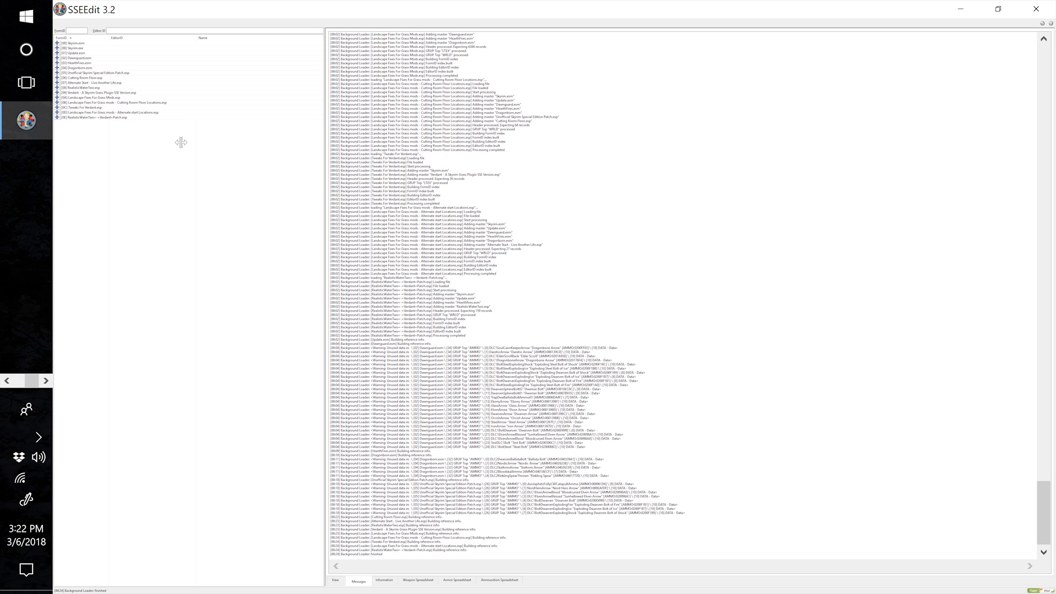
Check the five loaded patch plugins for errors and examine the results in the message log.
drag(175, 136, 82, 98)
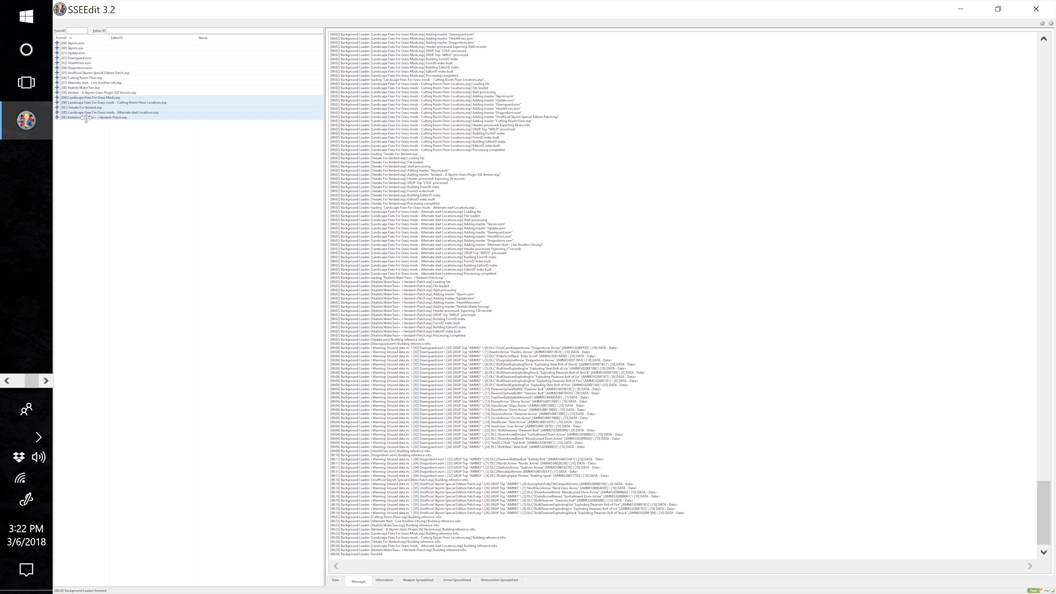
right_click(132, 103)
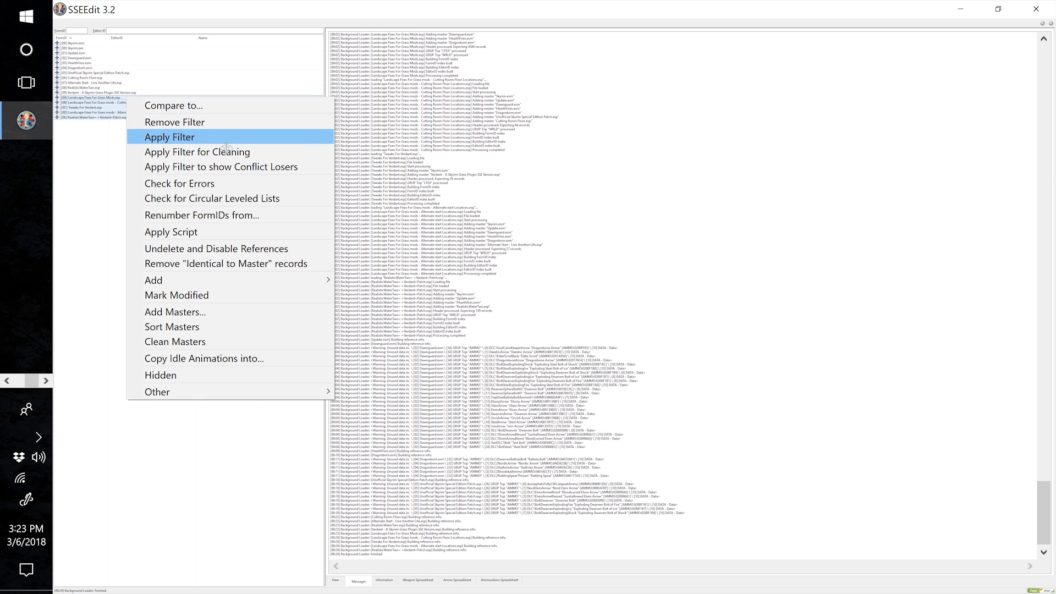
click(219, 186)
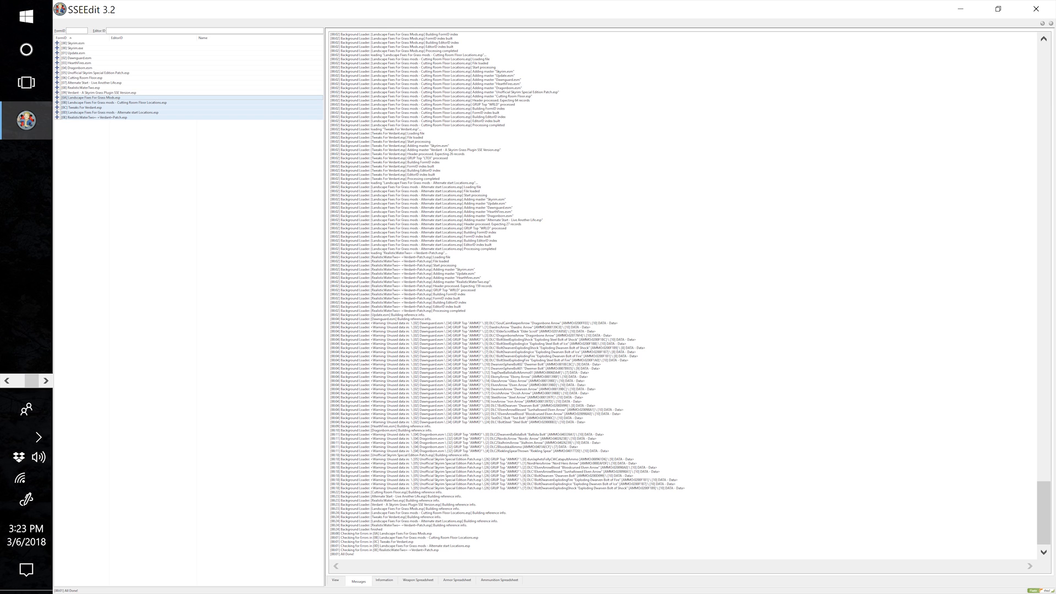
mouse_move(439, 550)
mouse_down()
mouse_move(333, 533)
mouse_move(439, 550)
mouse_up()
click(331, 534)
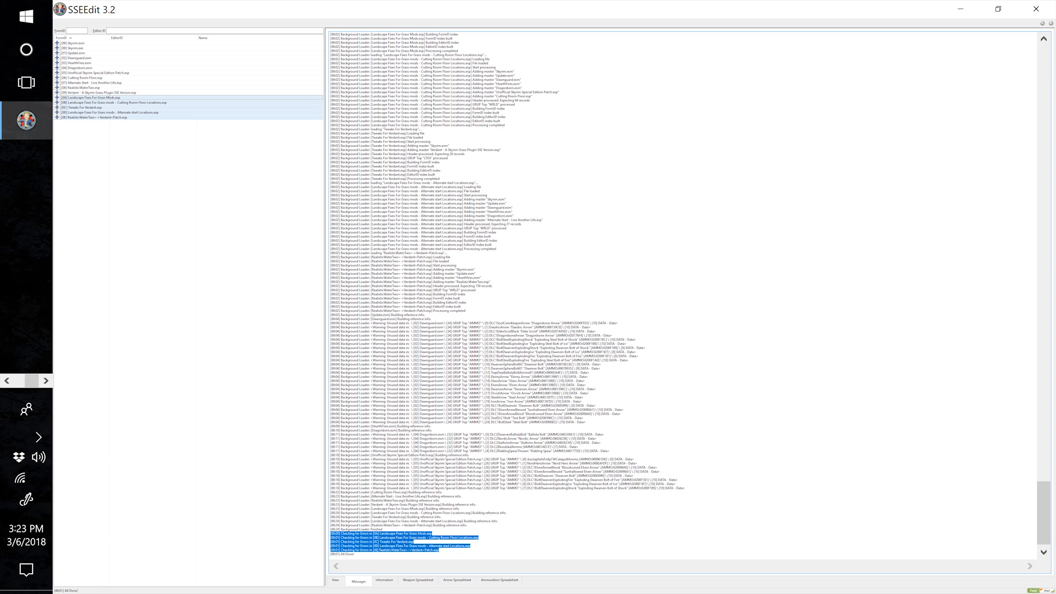
click(439, 550)
drag(440, 550, 330, 534)
click(331, 558)
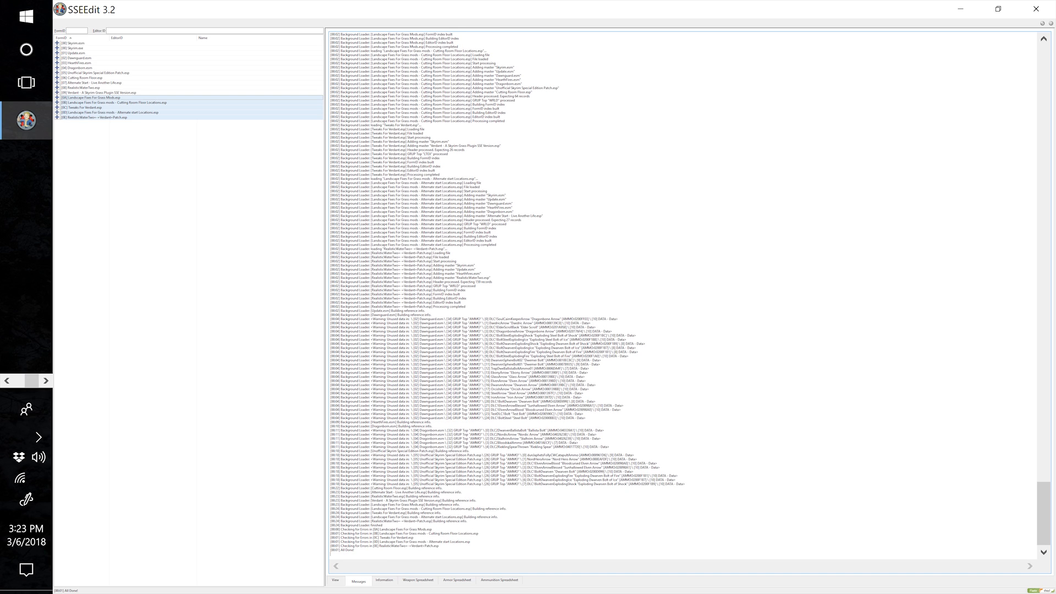
Apply the Merge Plugins script to the five selected patch plugins and acknowledge the first-run notice.
drag(145, 132, 96, 98)
right_click(125, 98)
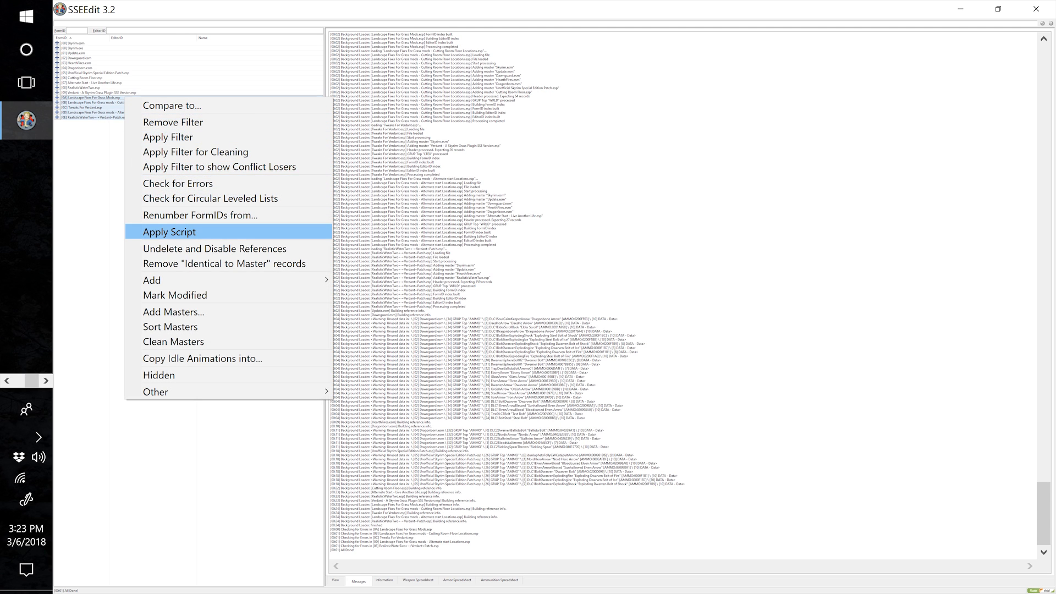
click(170, 232)
click(484, 251)
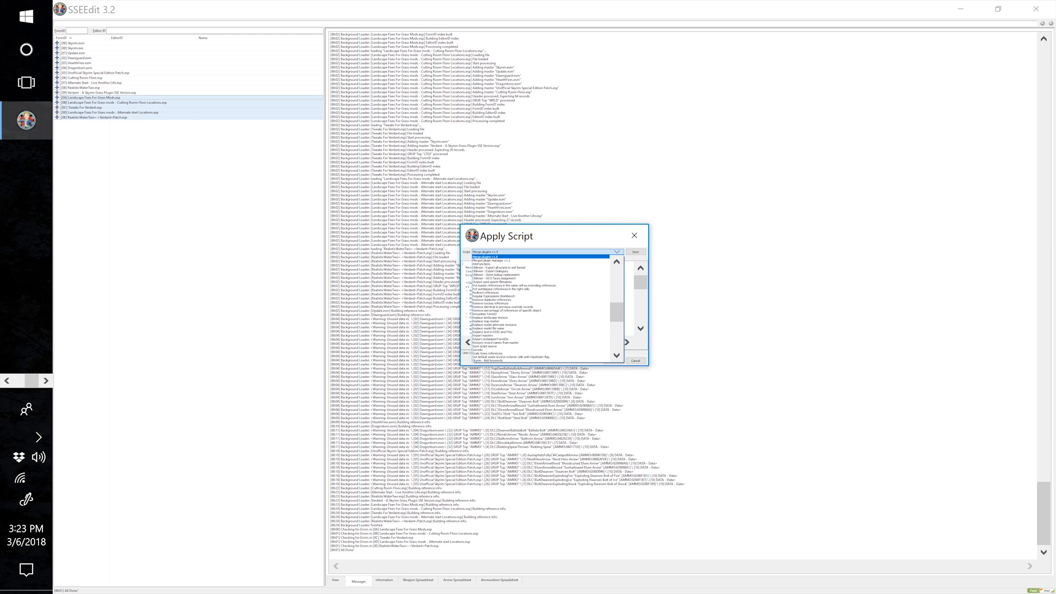
click(485, 257)
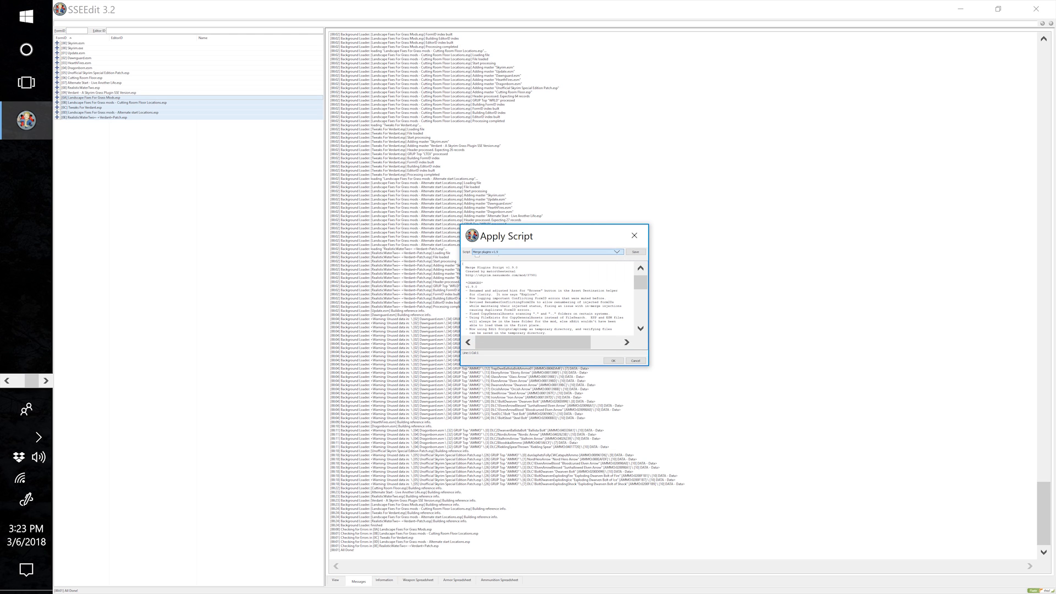
click(613, 361)
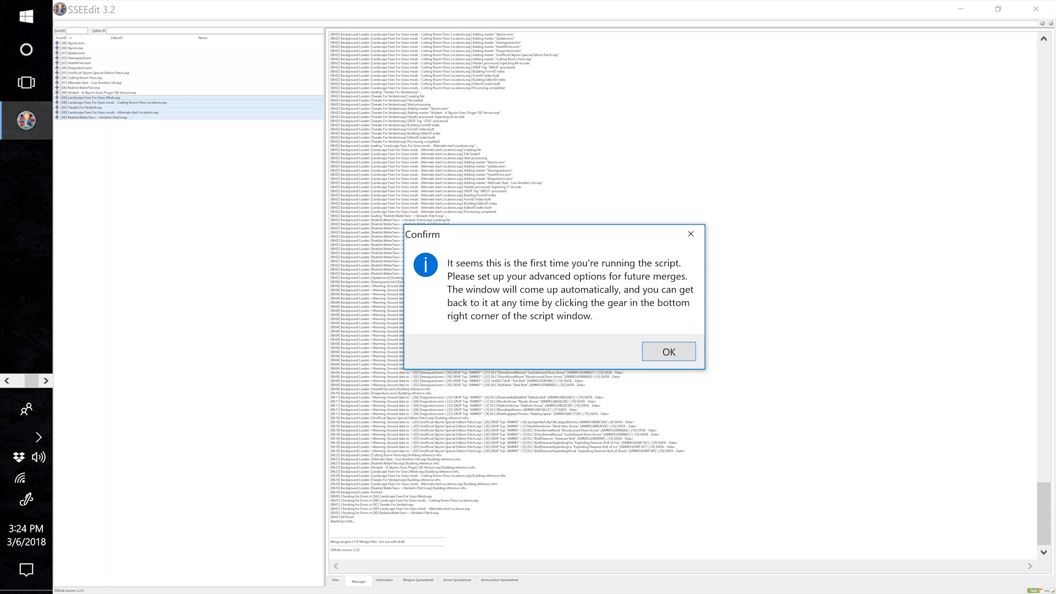
key(Return)
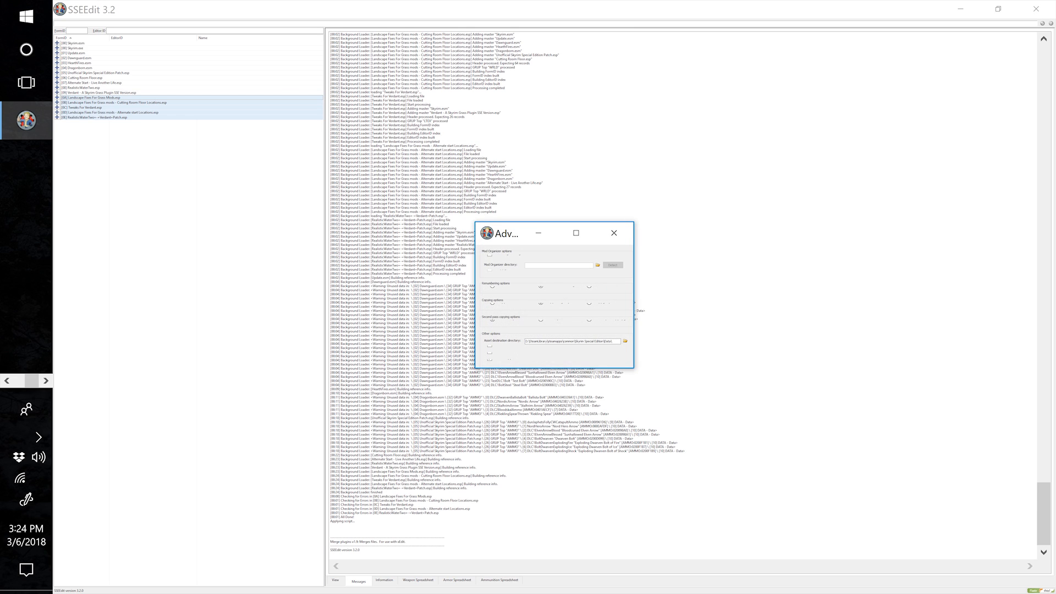
Enlarge the Advanced Options window so all its settings fit, and reposition it.
drag(634, 367, 764, 454)
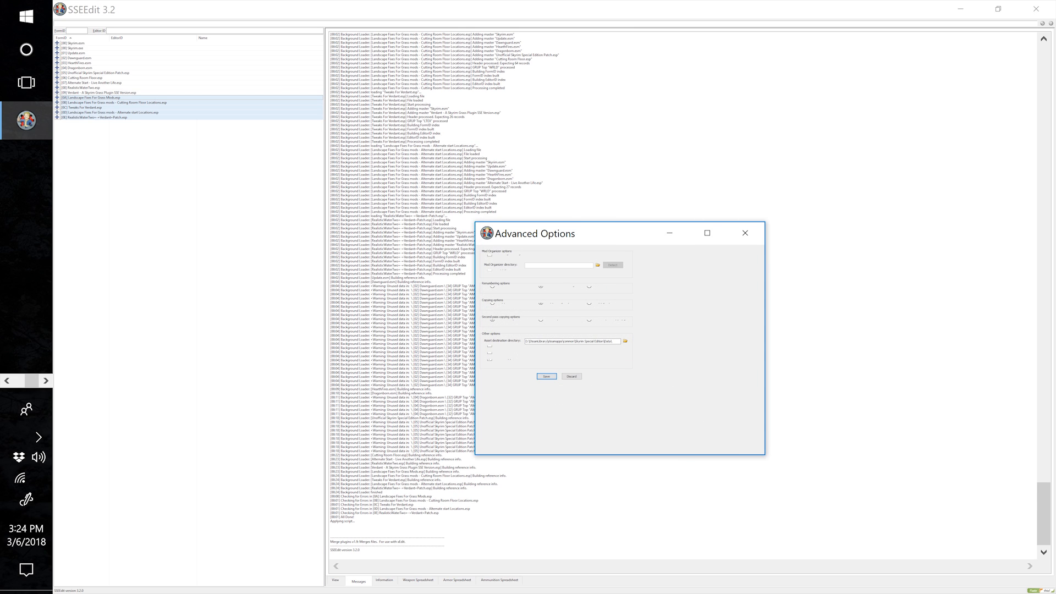
drag(611, 237, 490, 208)
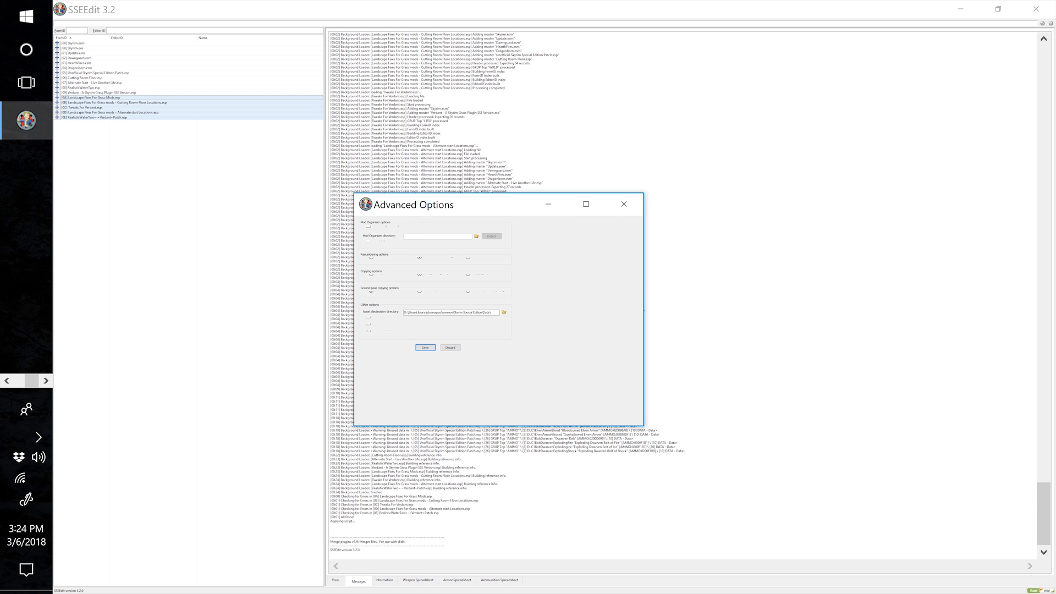
drag(643, 426, 769, 484)
drag(502, 212, 653, 233)
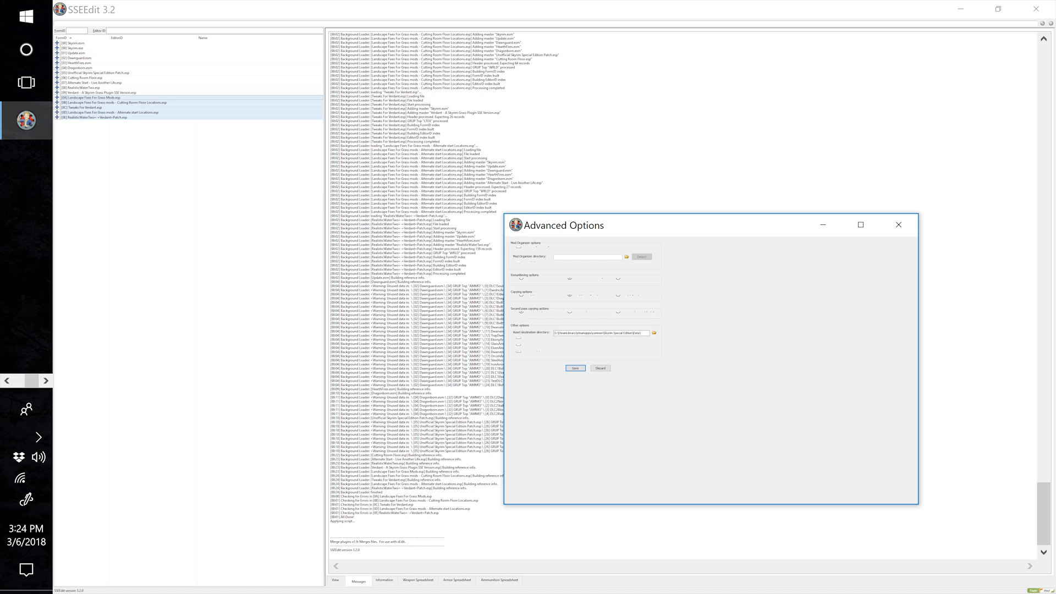
drag(665, 226, 629, 223)
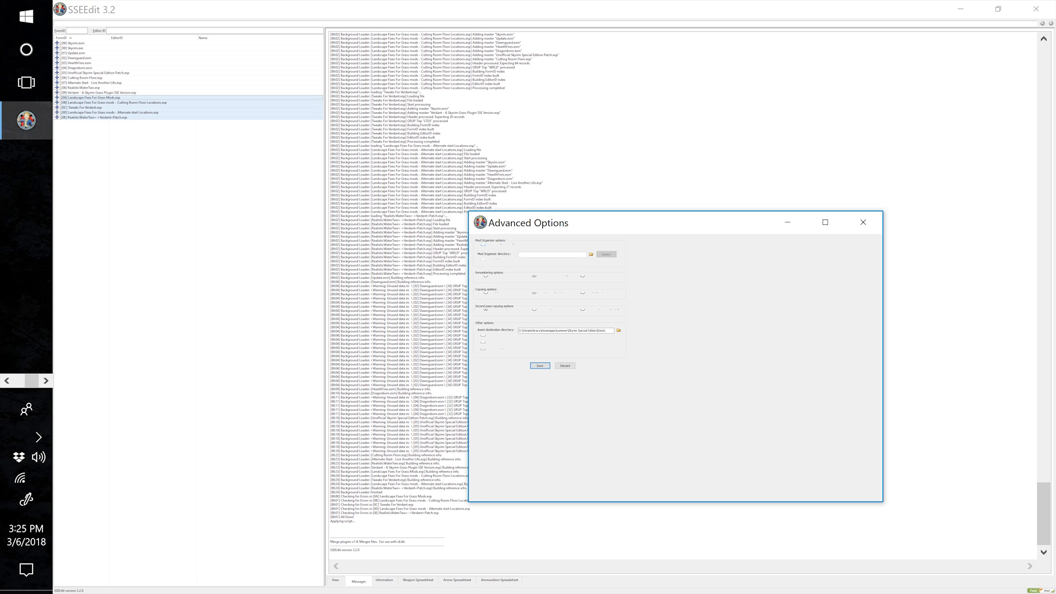
Enable the Mod Organizer option for merges and set the Mod Organizer directory to the Mod Organizer SSE folder on drive G:.
click(483, 244)
click(606, 255)
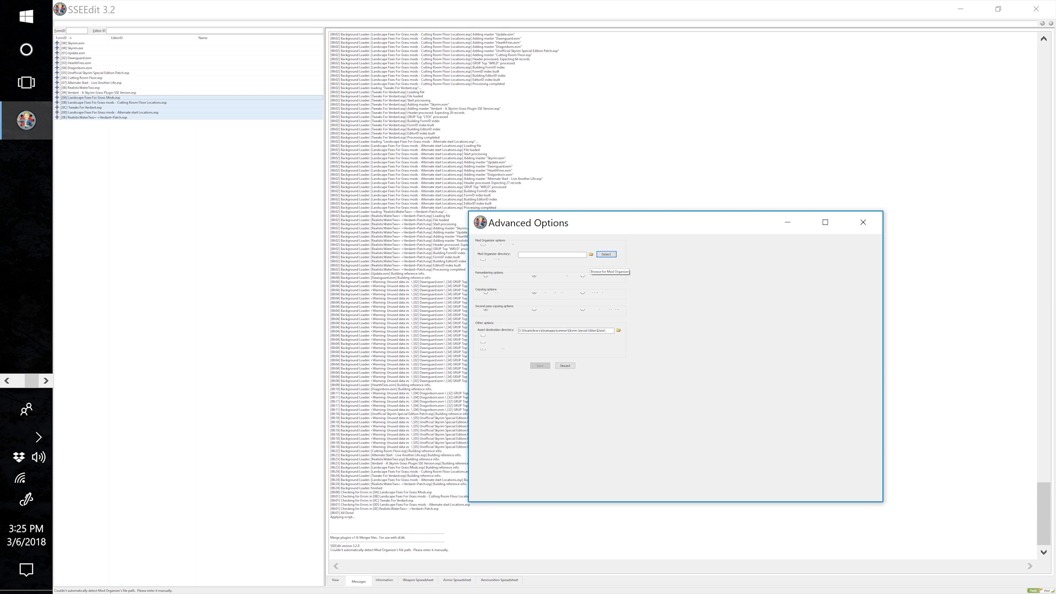
click(590, 254)
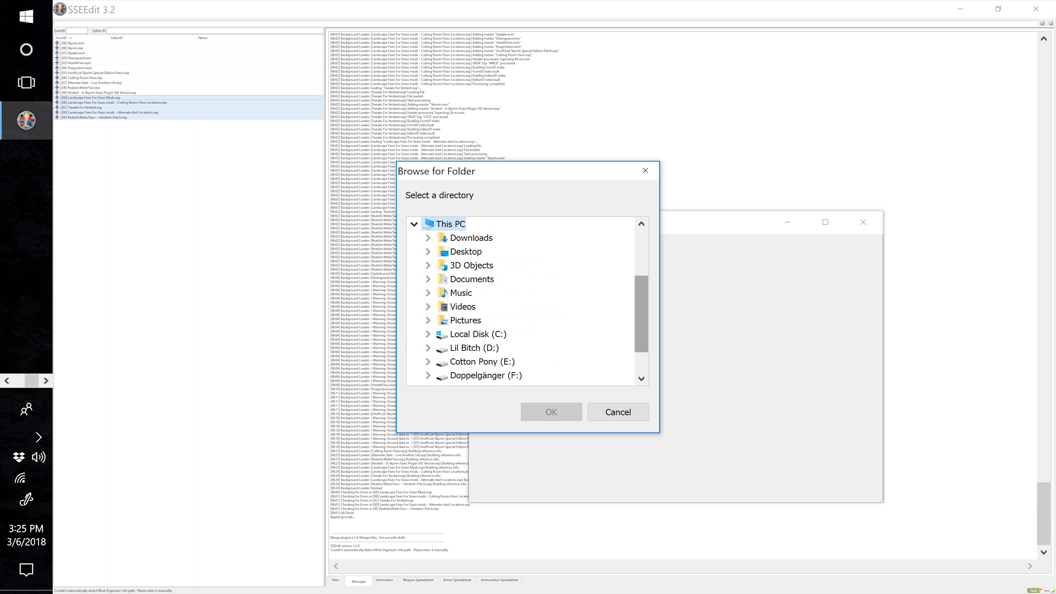
drag(641, 325, 641, 347)
click(428, 347)
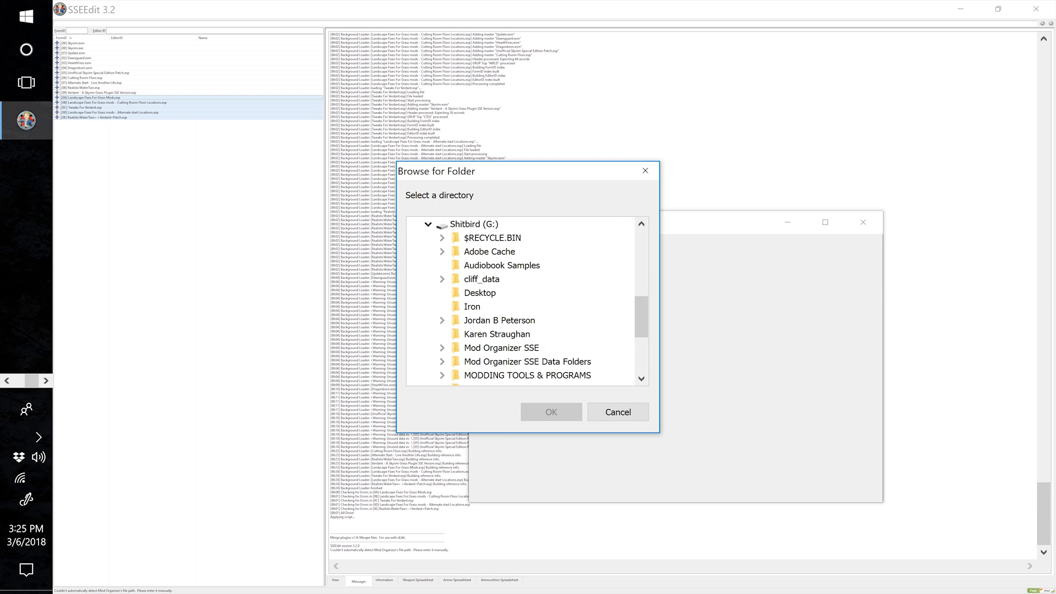
scroll(502, 307, down, 1)
click(502, 306)
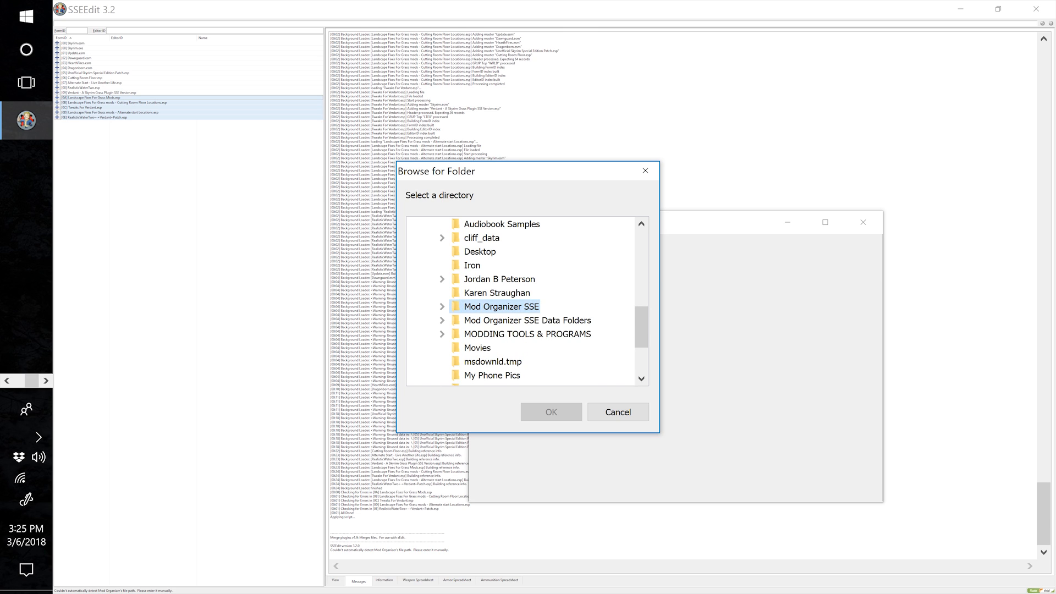
drag(641, 324, 641, 324)
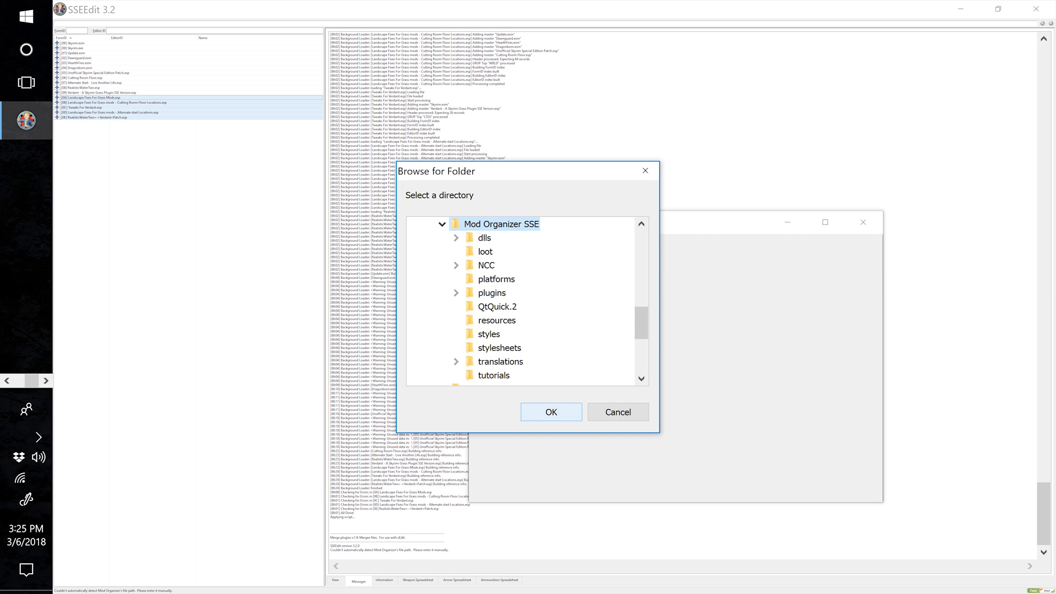
key(Return)
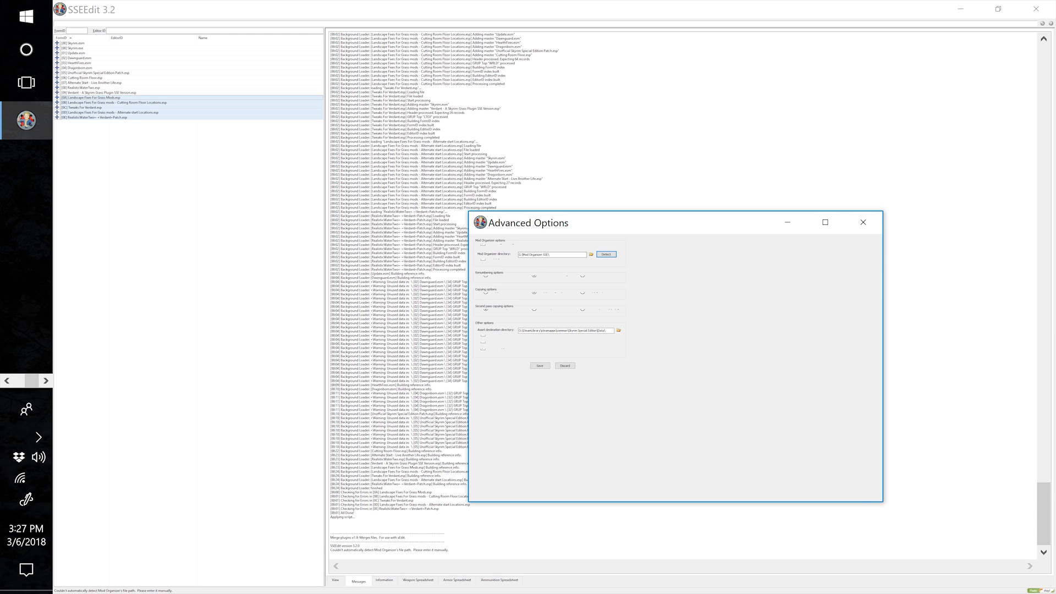
drag(621, 223, 549, 208)
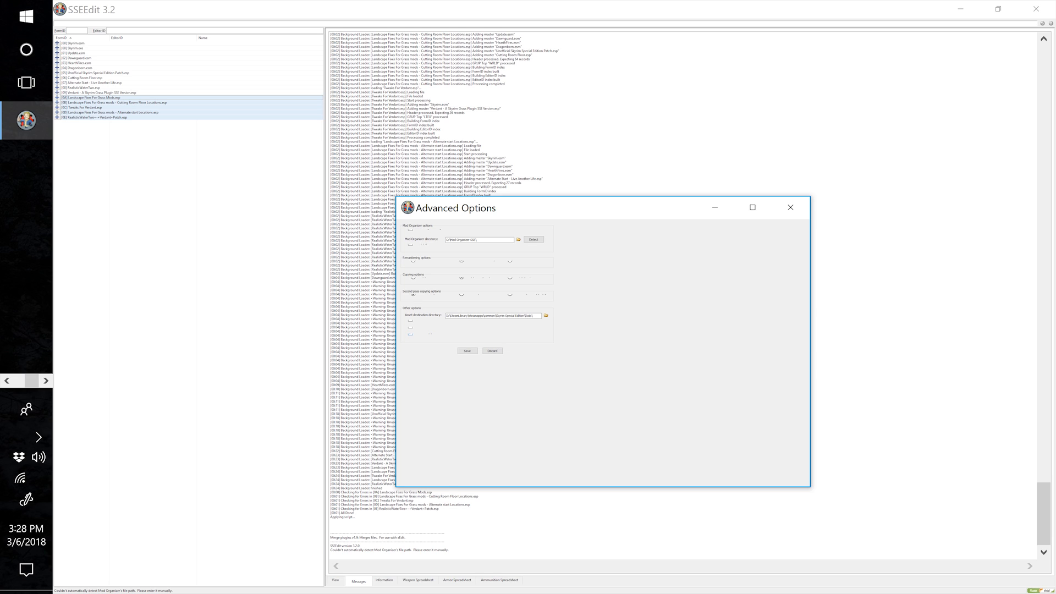
drag(578, 208, 523, 204)
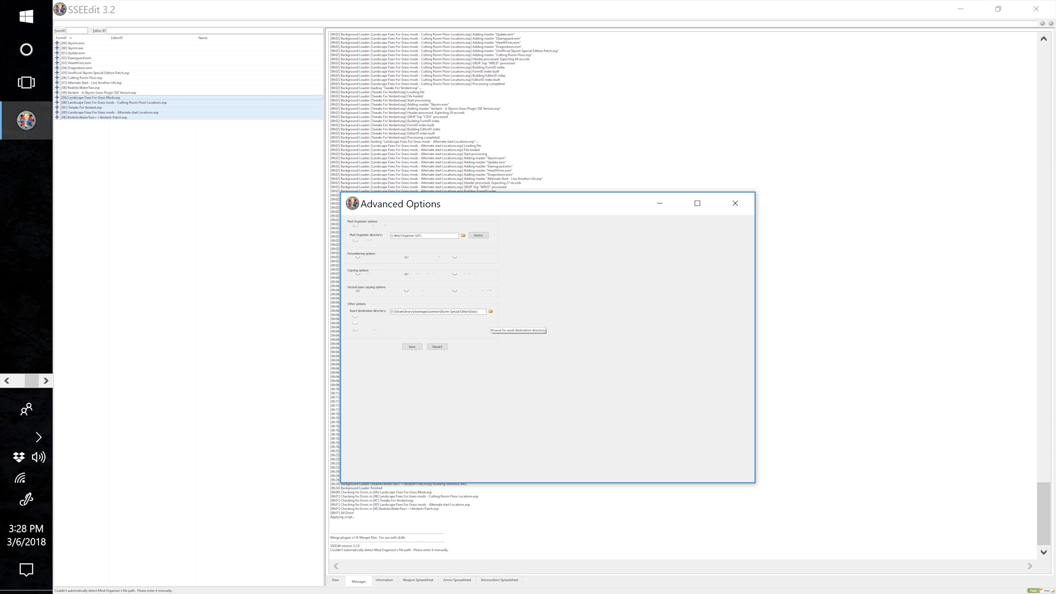
Set the asset destination directory to the overwrite folder inside Mod Organizer SSE Data Folders on drive G:, and save the advanced options.
click(491, 312)
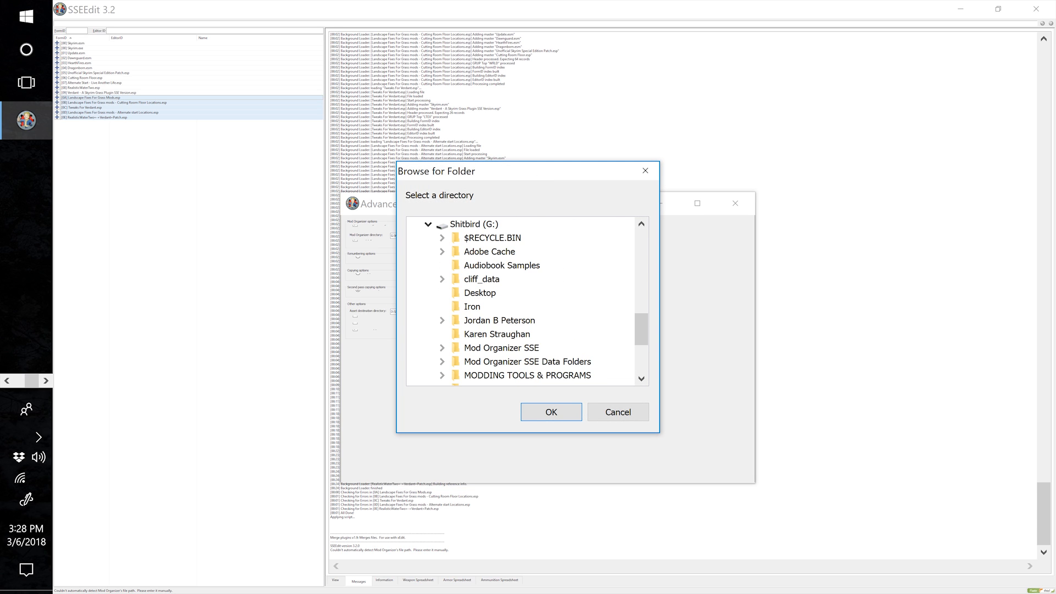
click(642, 378)
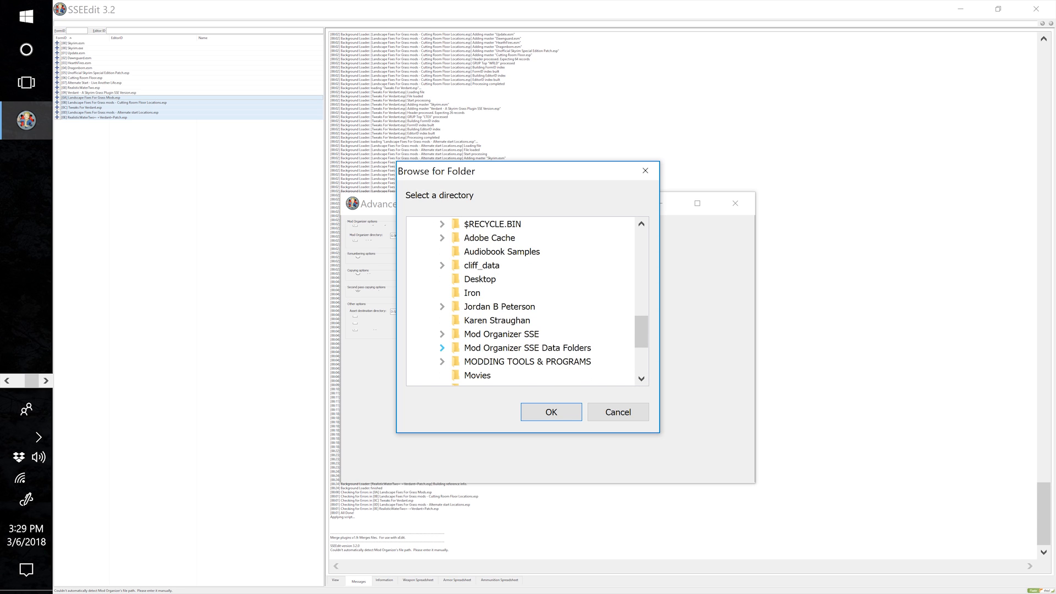
click(442, 347)
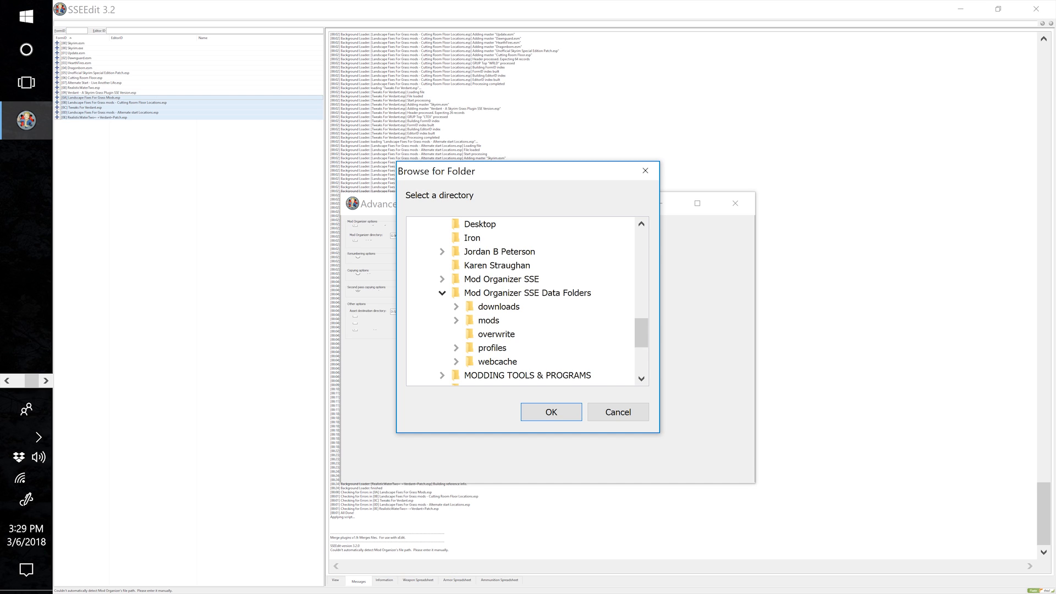
click(496, 334)
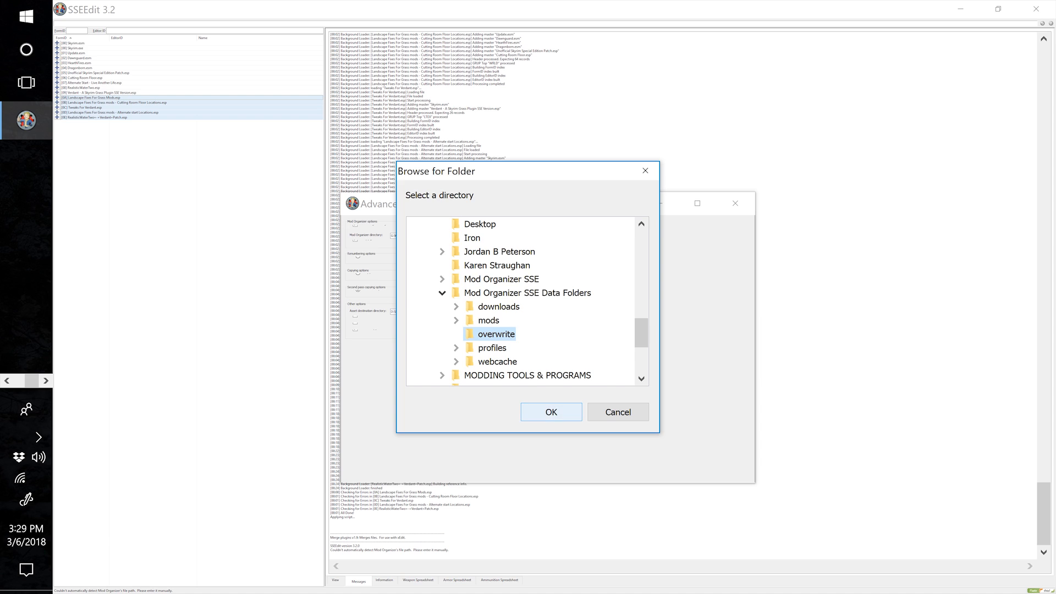
click(551, 412)
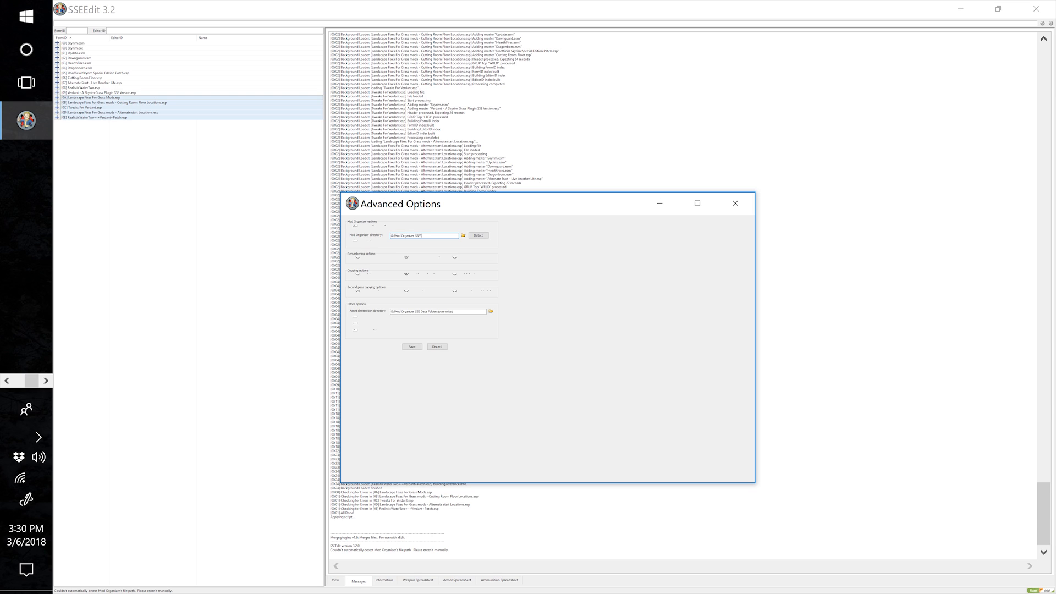
key(ctrl+a)
click(424, 236)
click(412, 347)
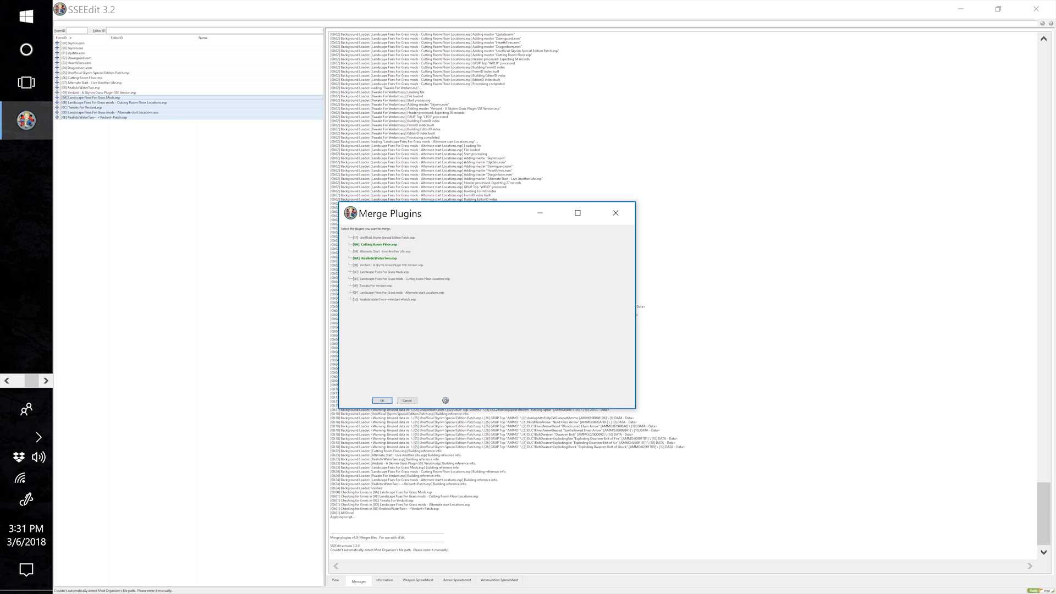
Merge the preselected patch plugins into a new file named "Verdant Landscape Patches MERGED" and return to the SSEEdit window.
key(Return)
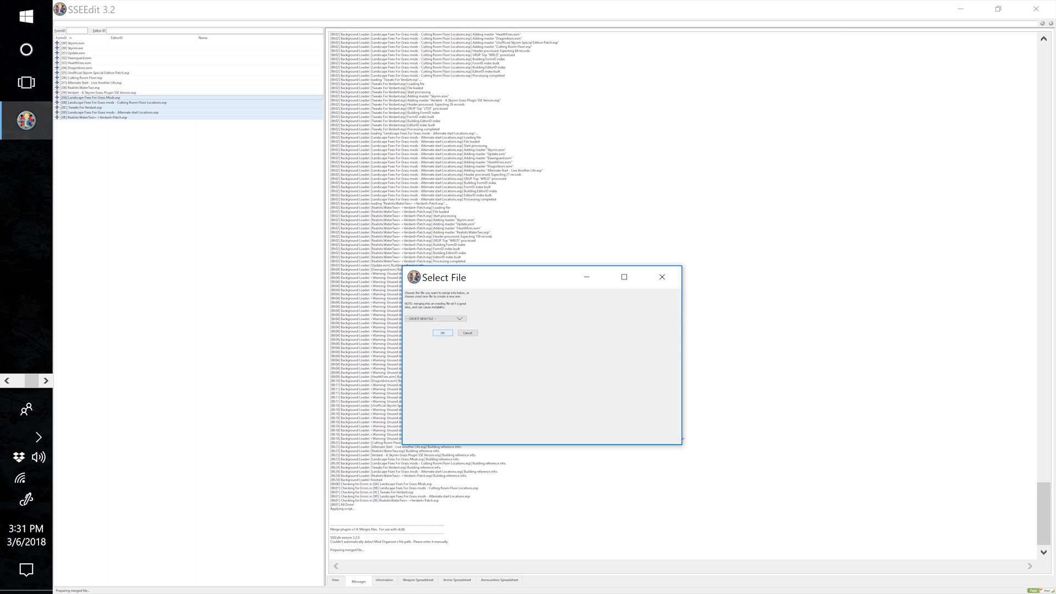
click(442, 332)
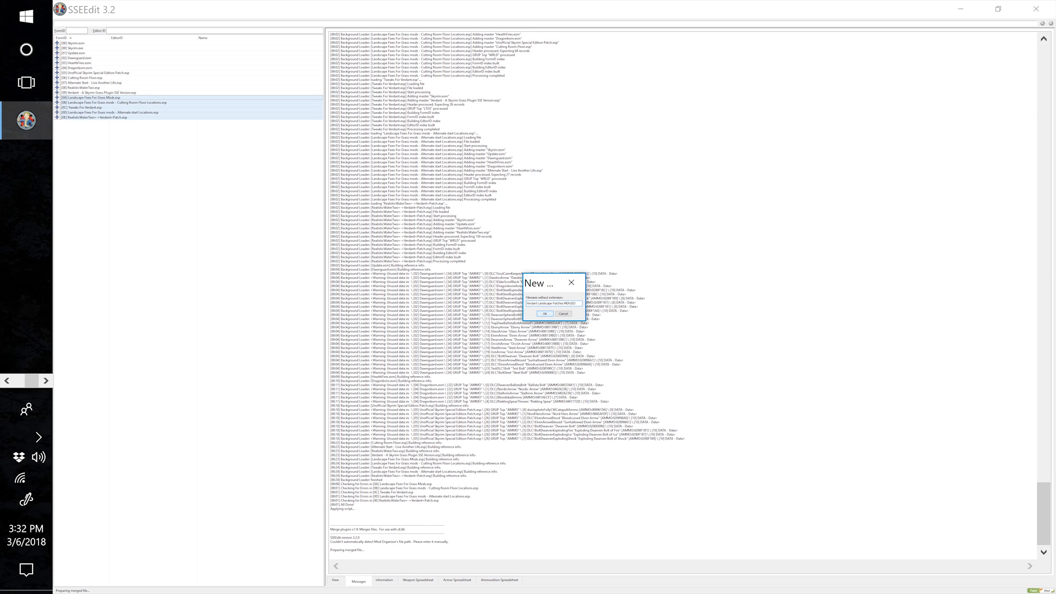
key(Return)
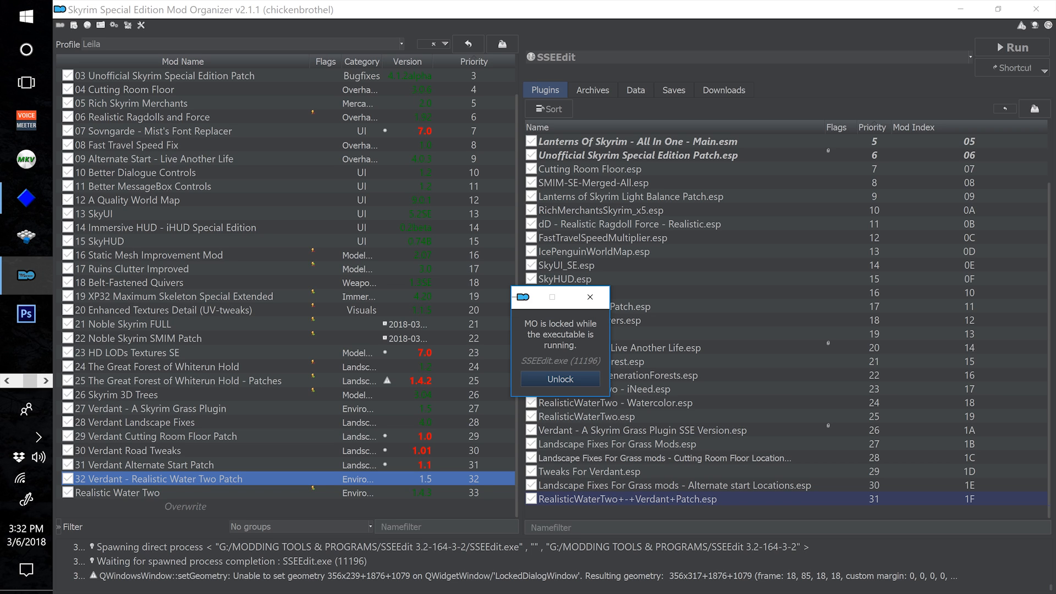
click(46, 381)
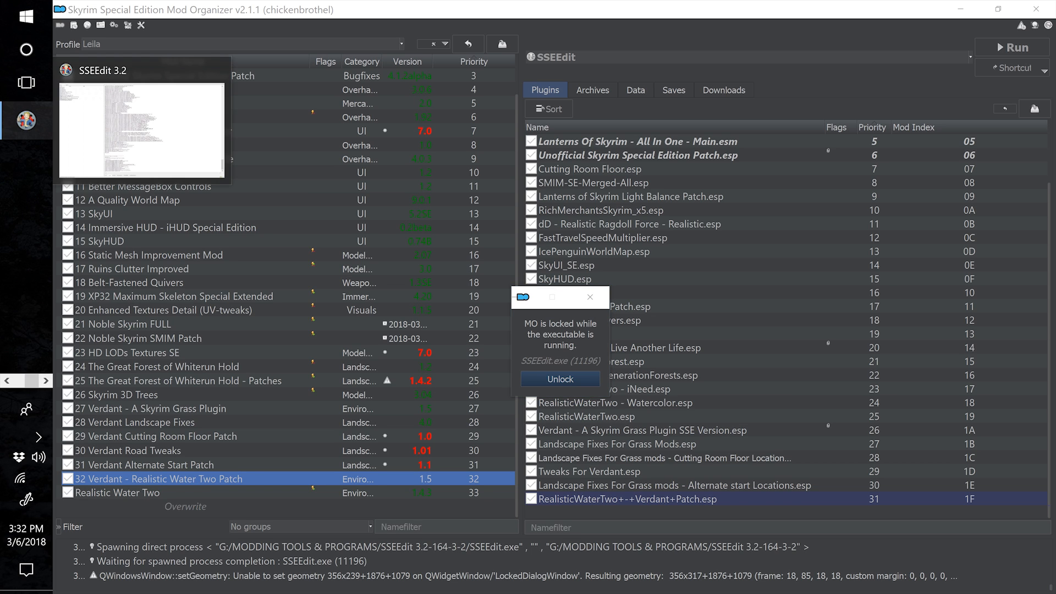
click(26, 120)
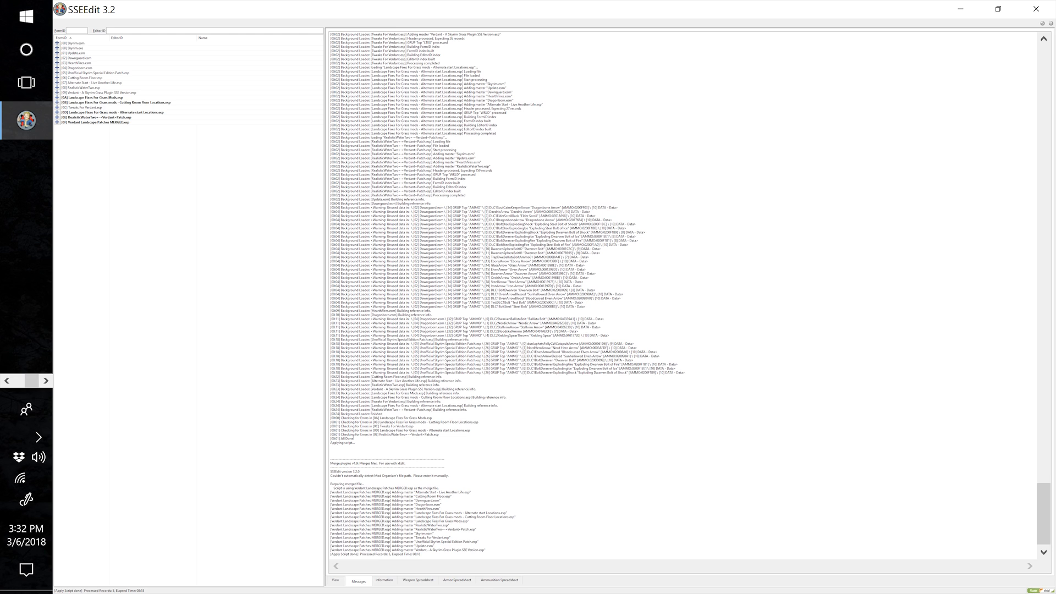
Check the merged plugin Verdant Landscape Patches MERGED.esp for errors.
right_click(99, 123)
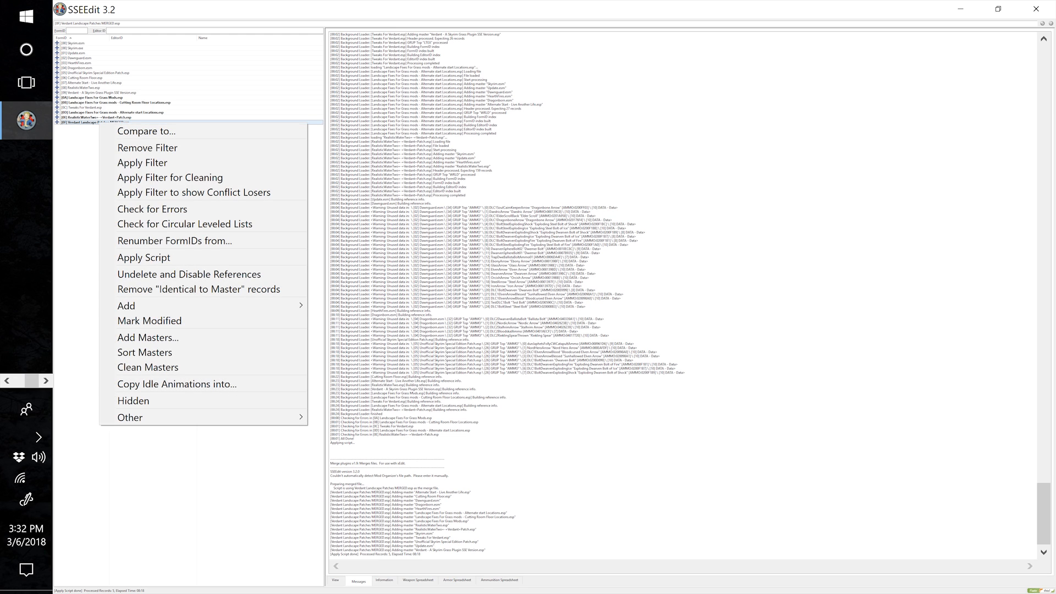
click(79, 181)
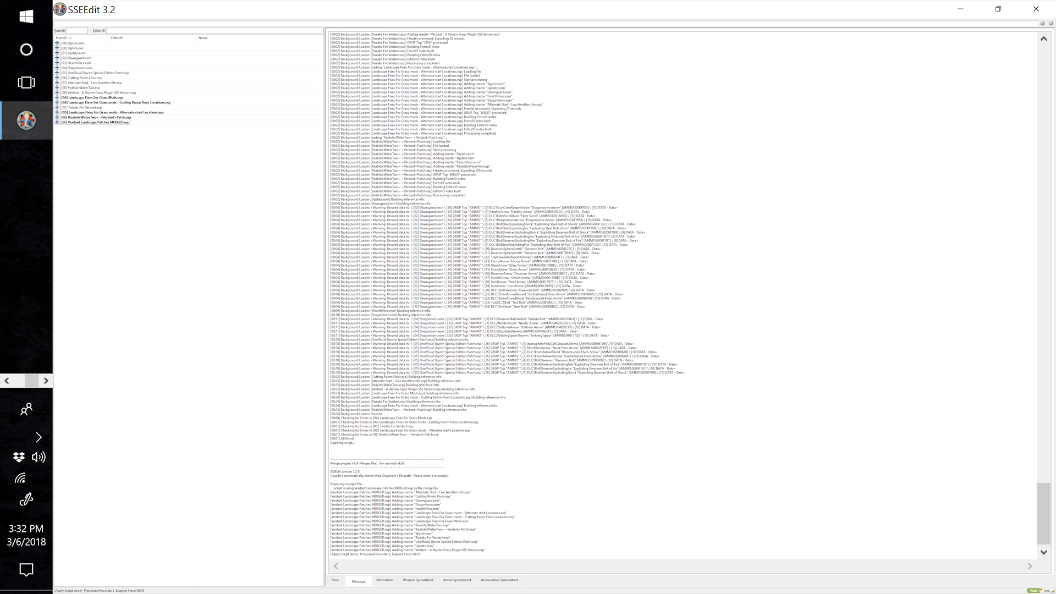
right_click(99, 122)
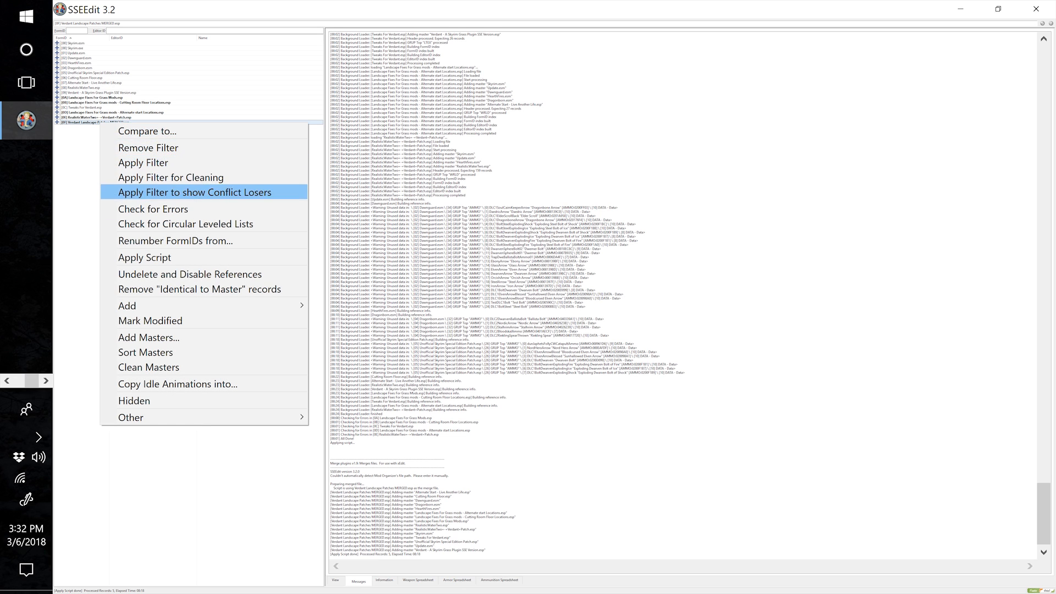
click(153, 209)
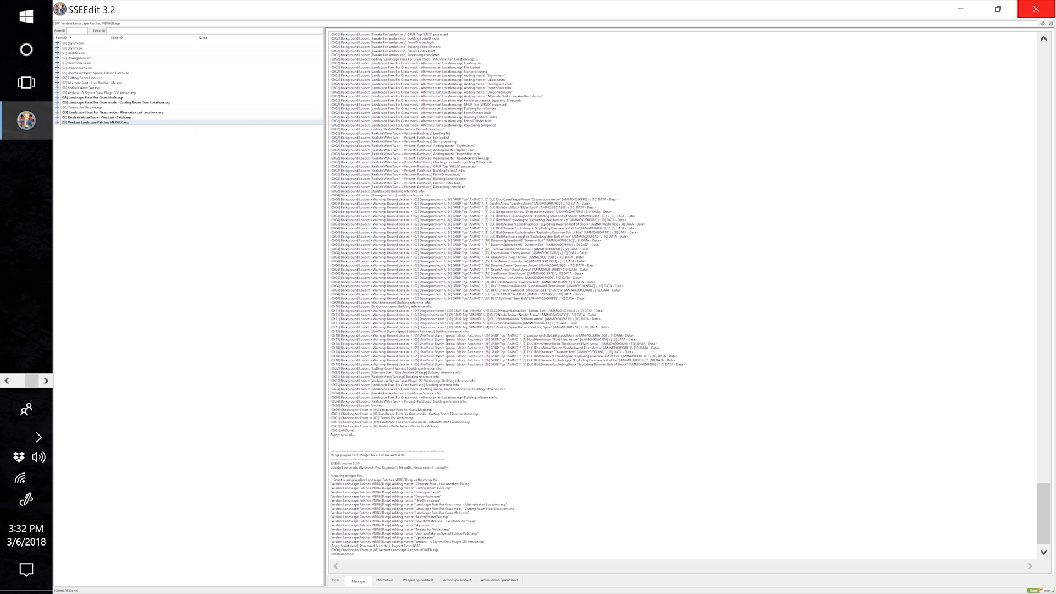
Close SSEEdit, saving only Verdant Landscape Patches MERGED.esp and none of the other modified plugins.
click(1036, 9)
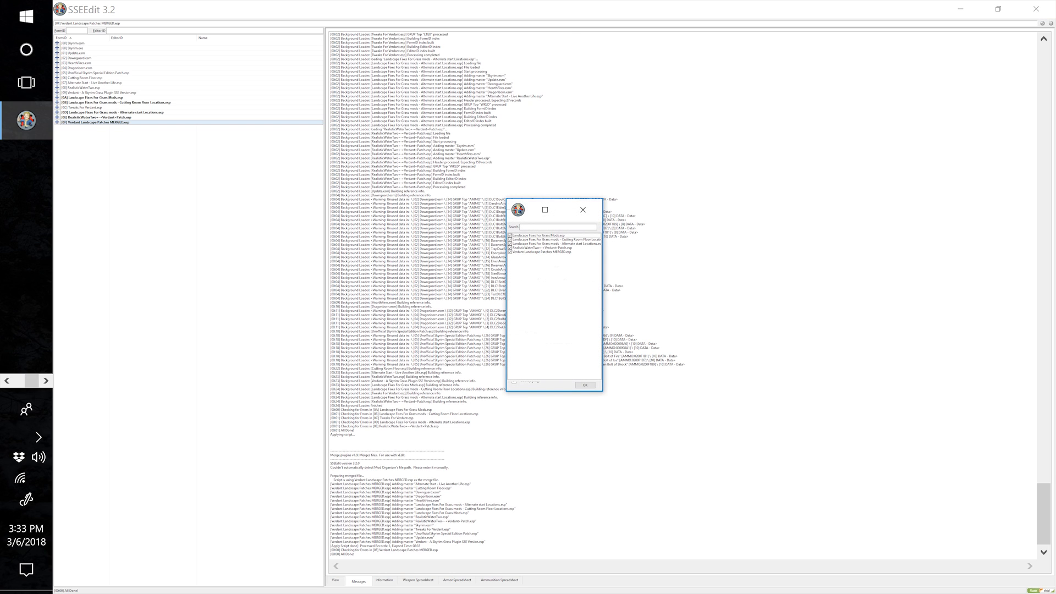
right_click(531, 273)
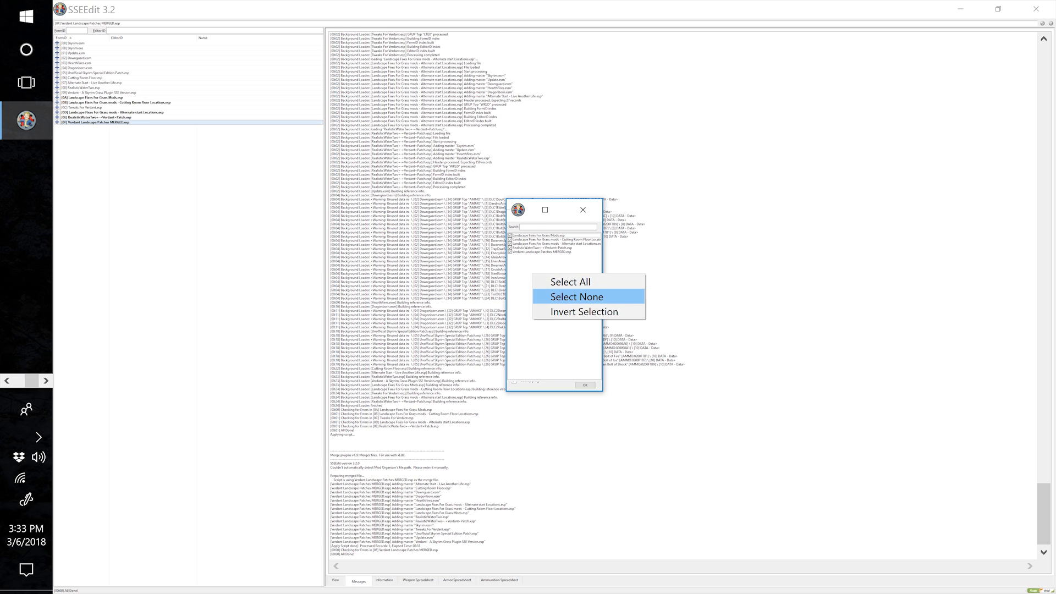
click(577, 296)
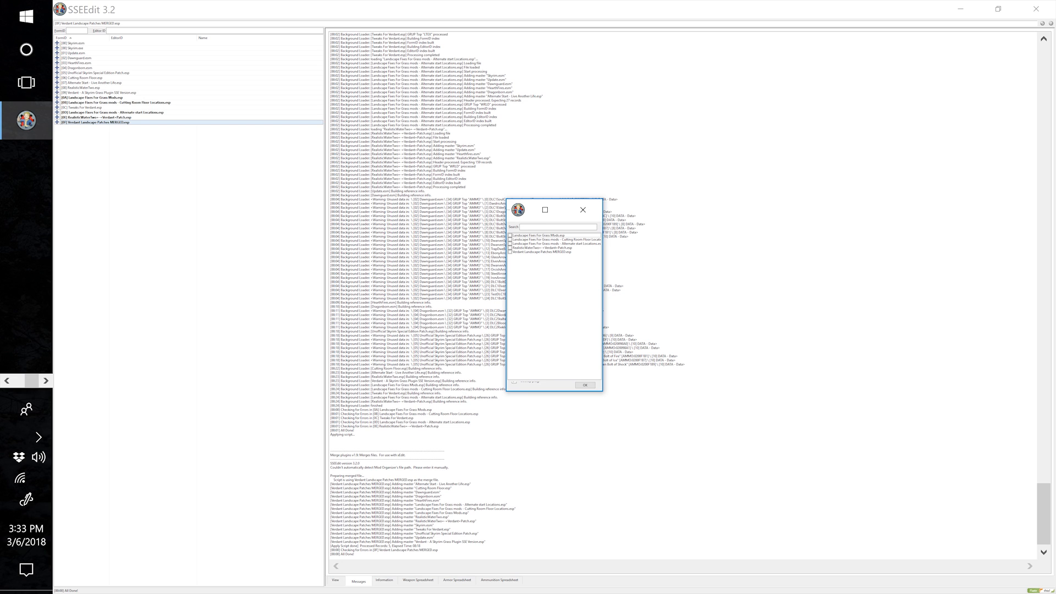
click(511, 252)
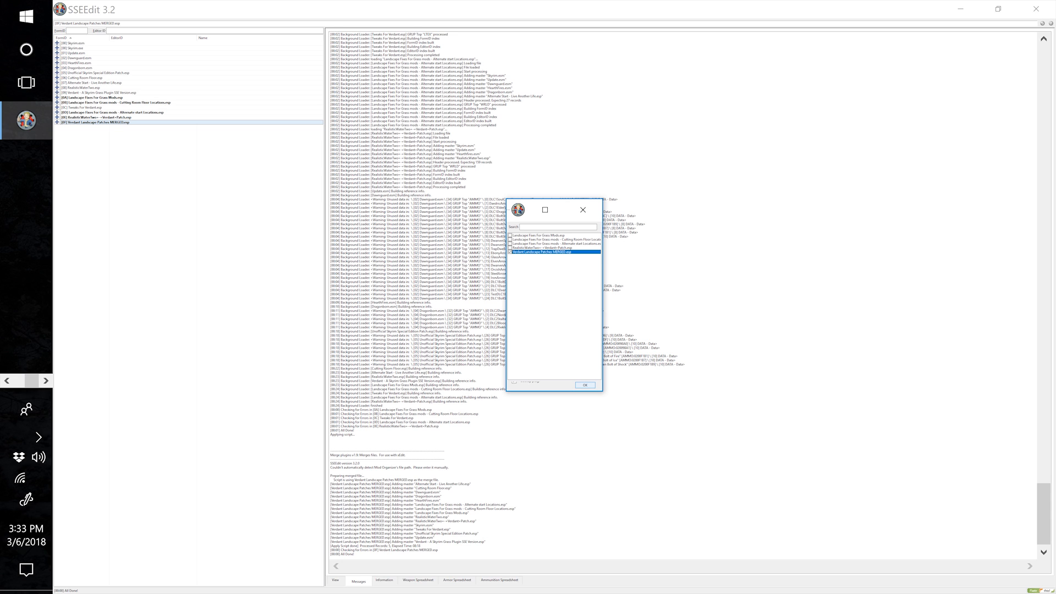
click(585, 385)
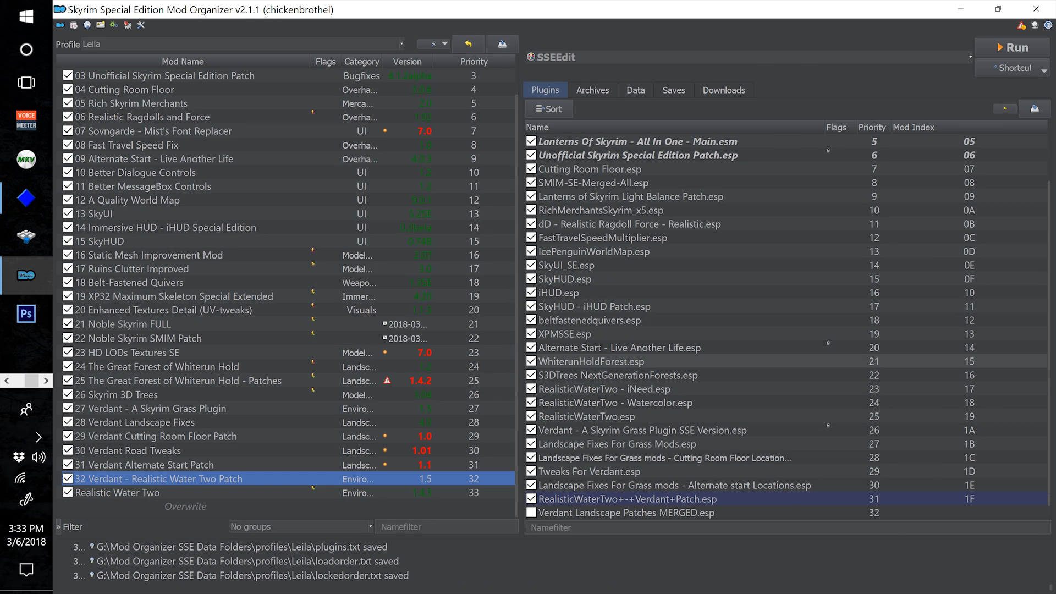
Create a new mod named "Verdant Landscape Patches MERGED" from the files in Overwrite.
scroll(682, 379, down, 1)
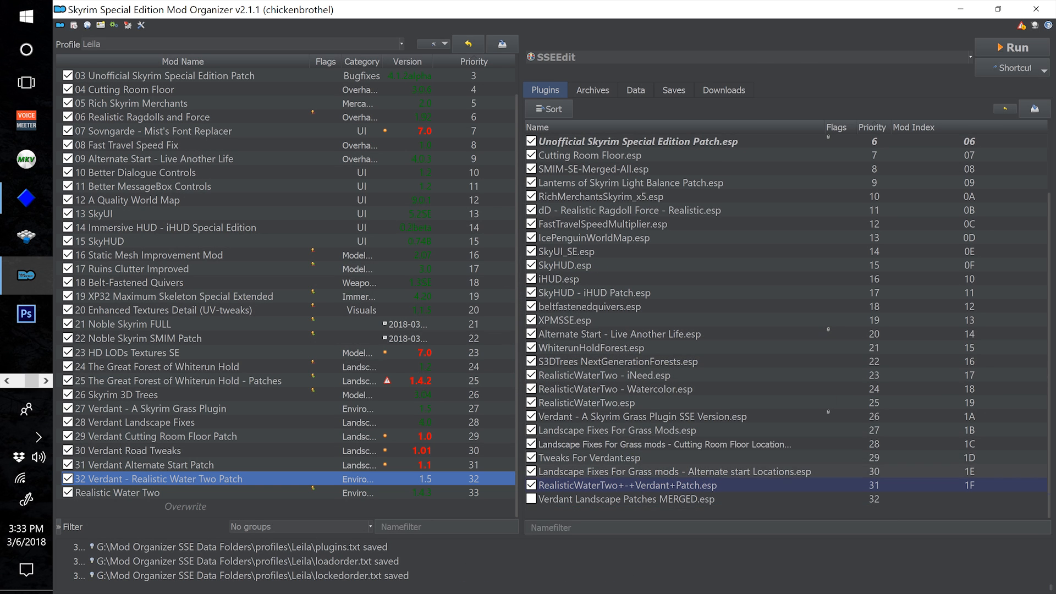
mouse_move(617, 499)
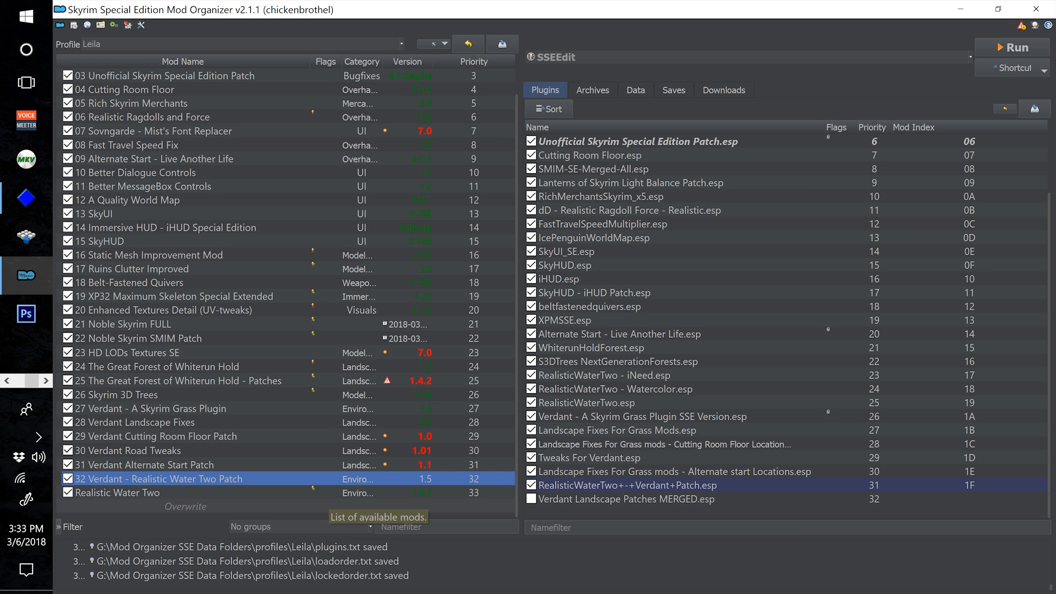
right_click(326, 506)
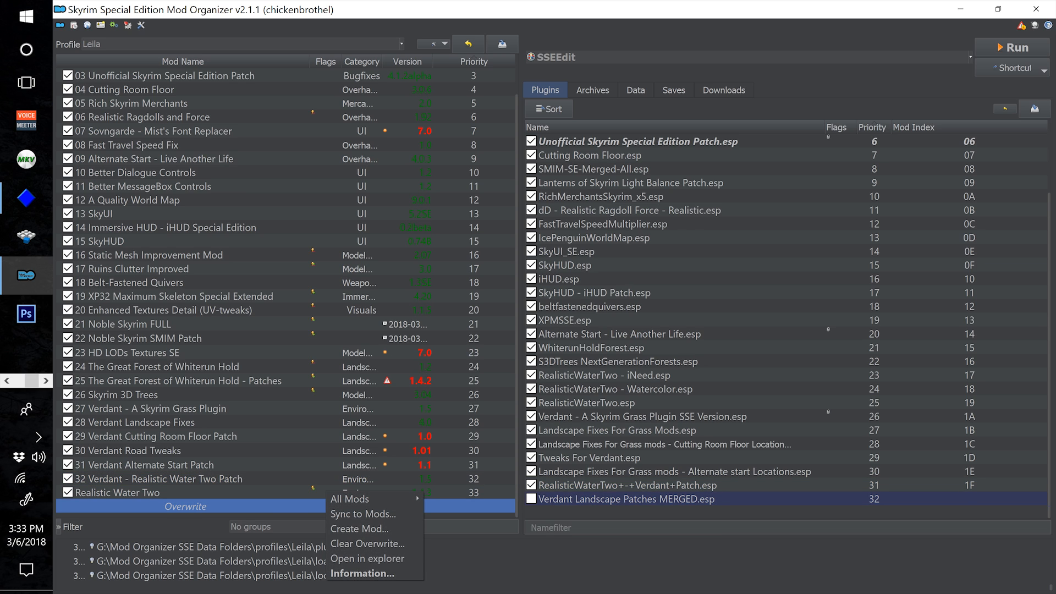
click(357, 529)
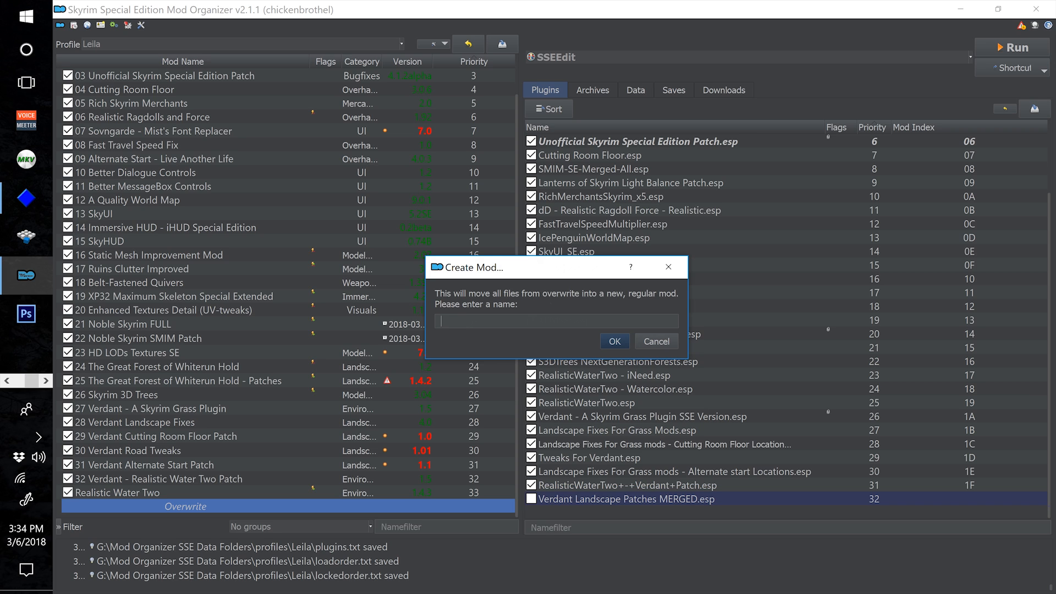
text(C)
key(BackSpace)
text(Verdant Landscape Patches MERGED)
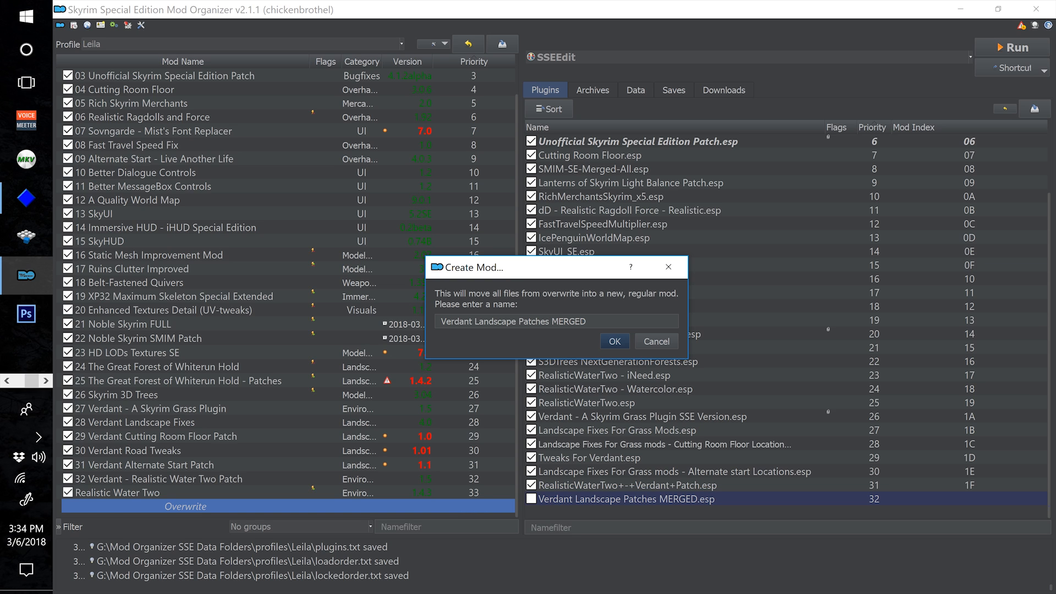
key(Return)
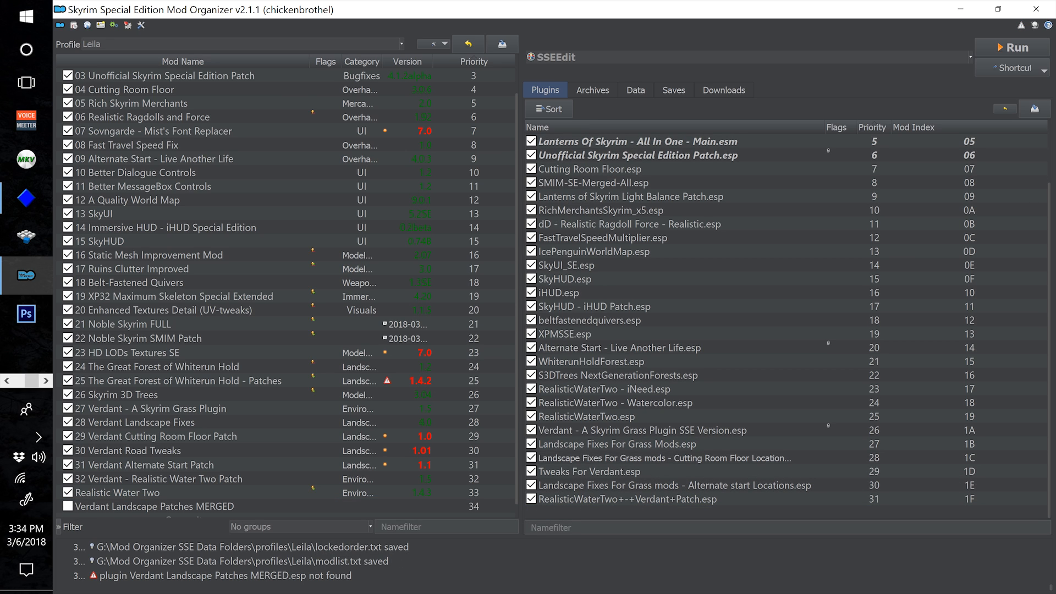
Enable the Verdant Landscape Patches MERGED mod and view the details of its plugin.
scroll(308, 437, down, 1)
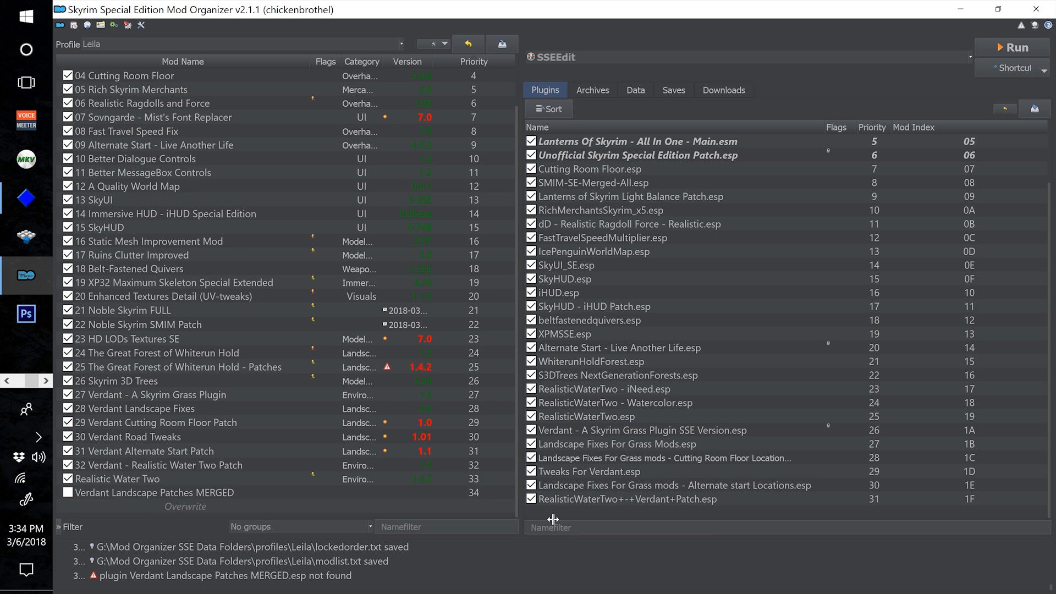
click(68, 494)
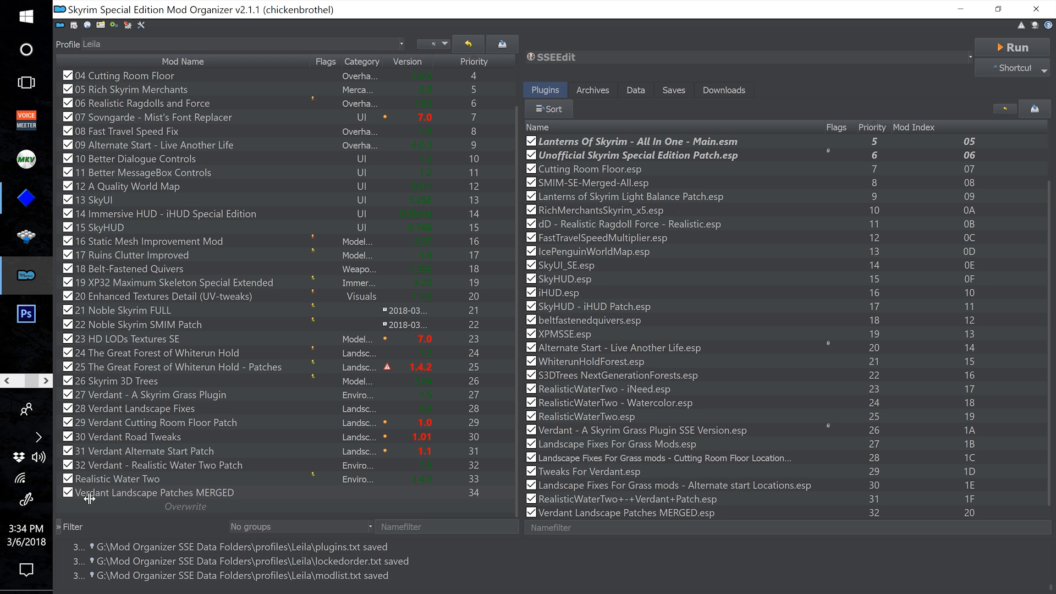
scroll(635, 491, down, 1)
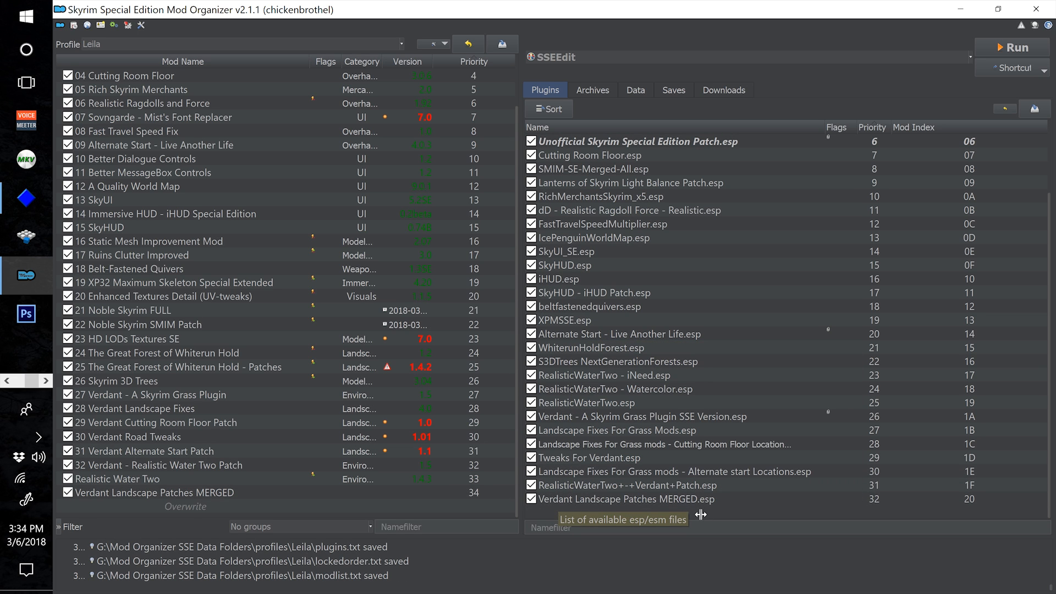
mouse_move(636, 507)
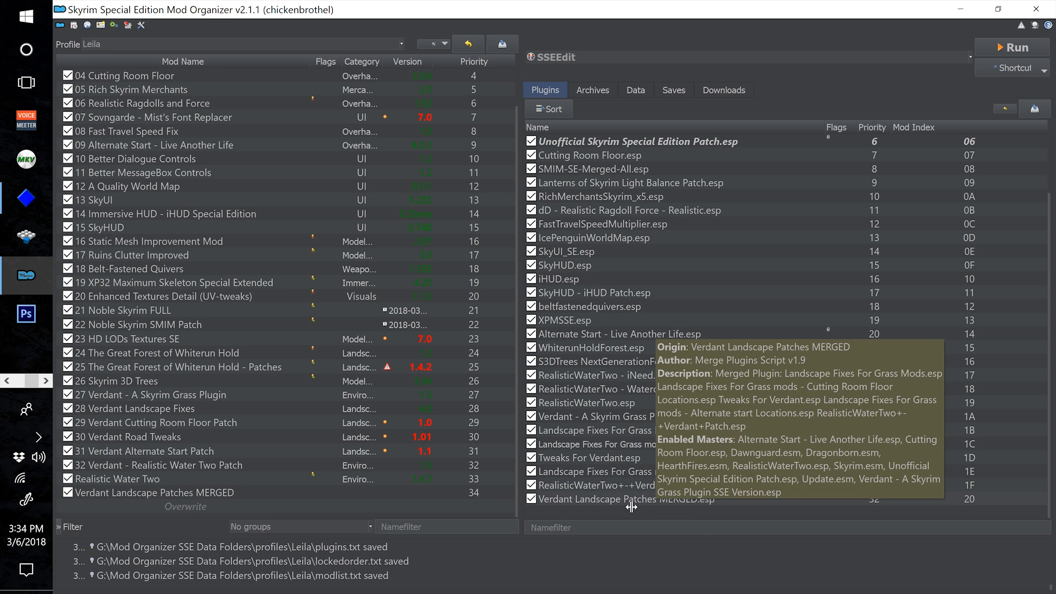
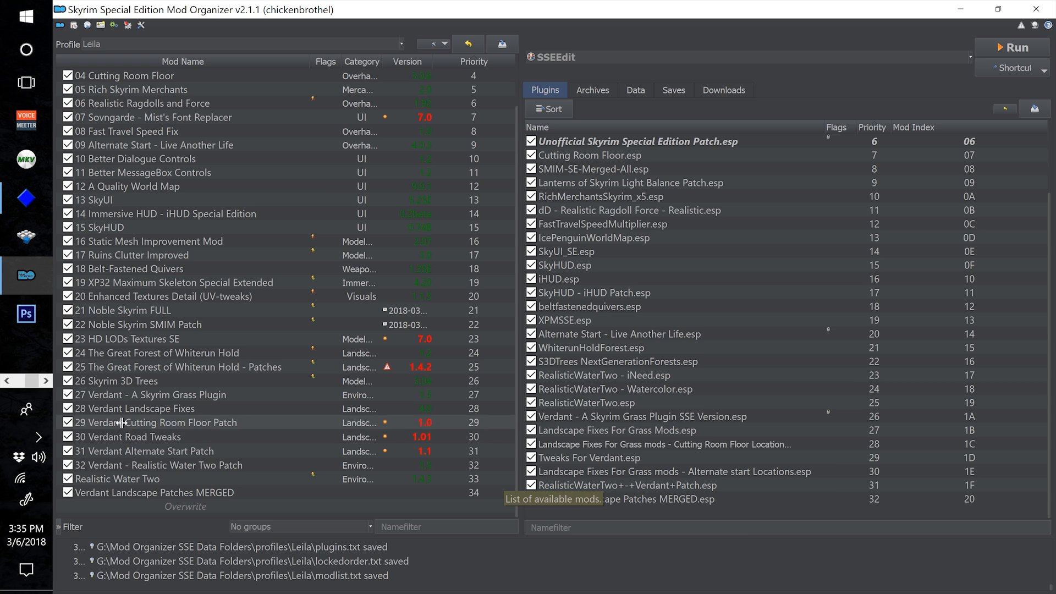
Disable the five merged source mods, from 28 Verdant Landscape Fixes through 32 Verdant - Realistic Water Two Patch.
click(67, 408)
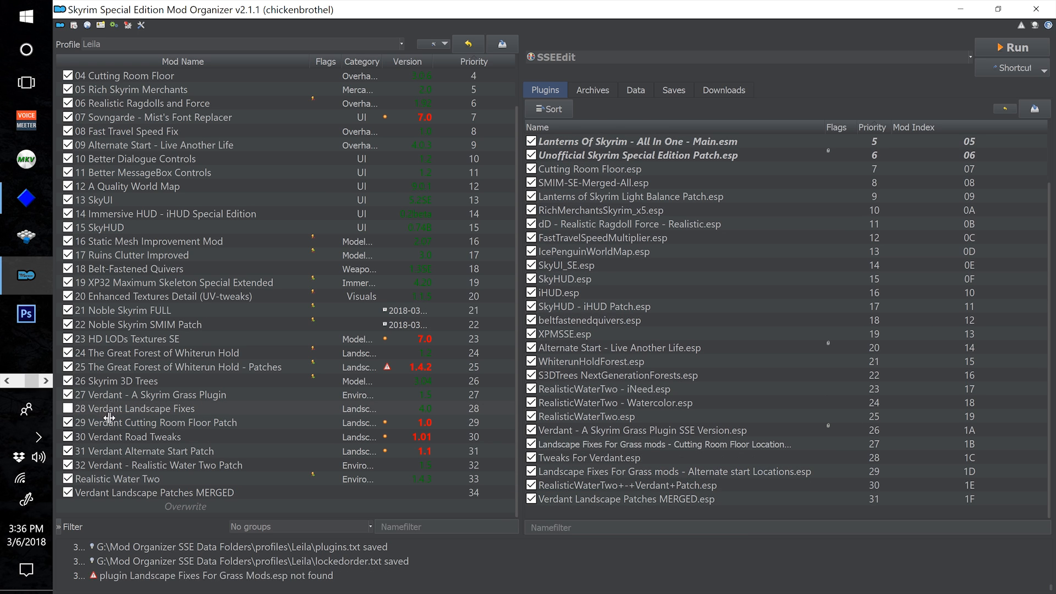
click(69, 423)
click(69, 437)
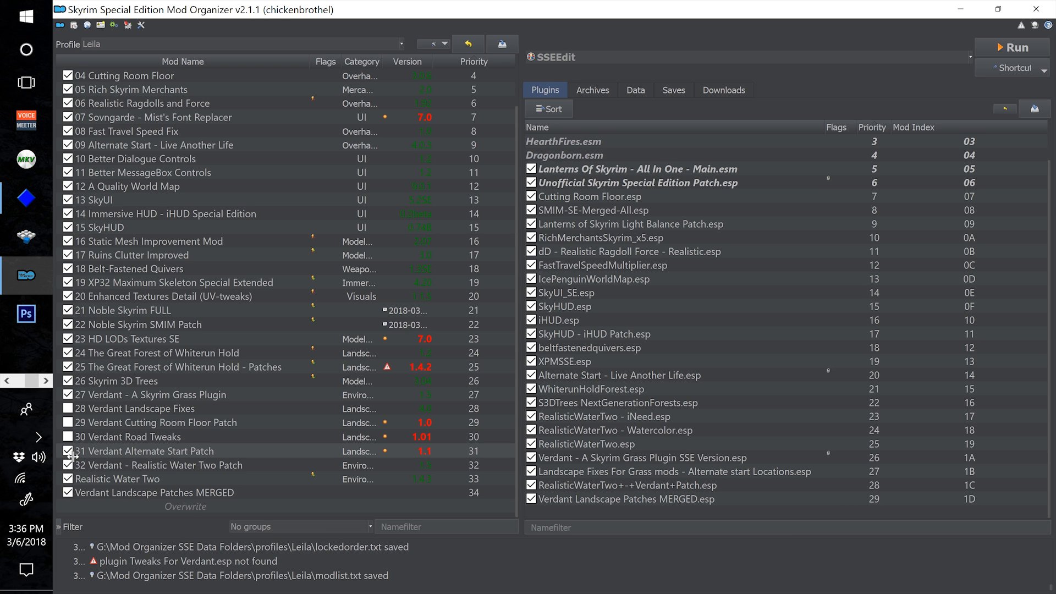
click(69, 452)
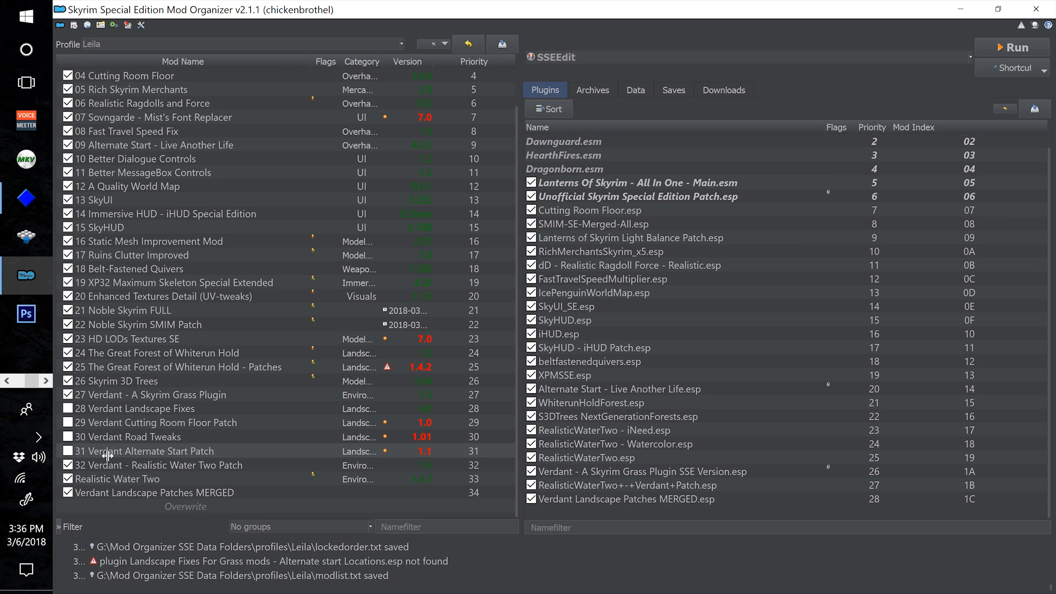
click(71, 466)
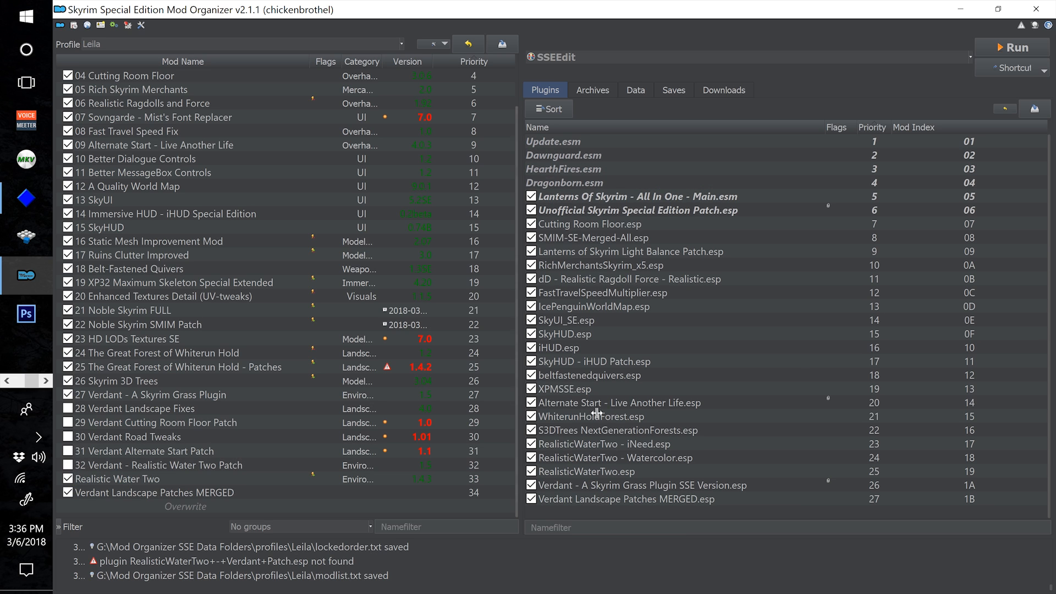
mouse_move(627, 506)
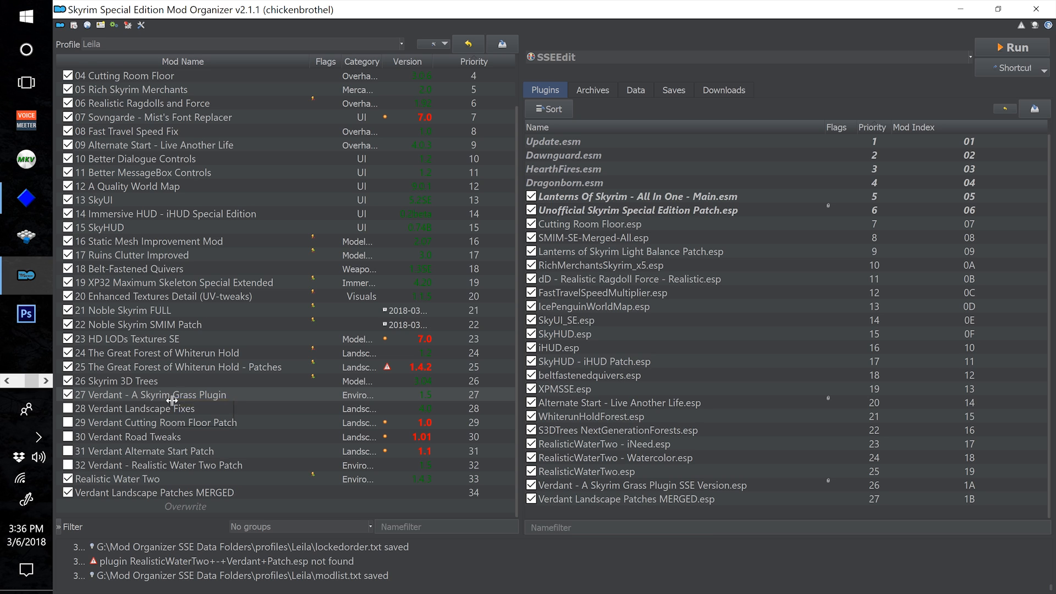
click(110, 408)
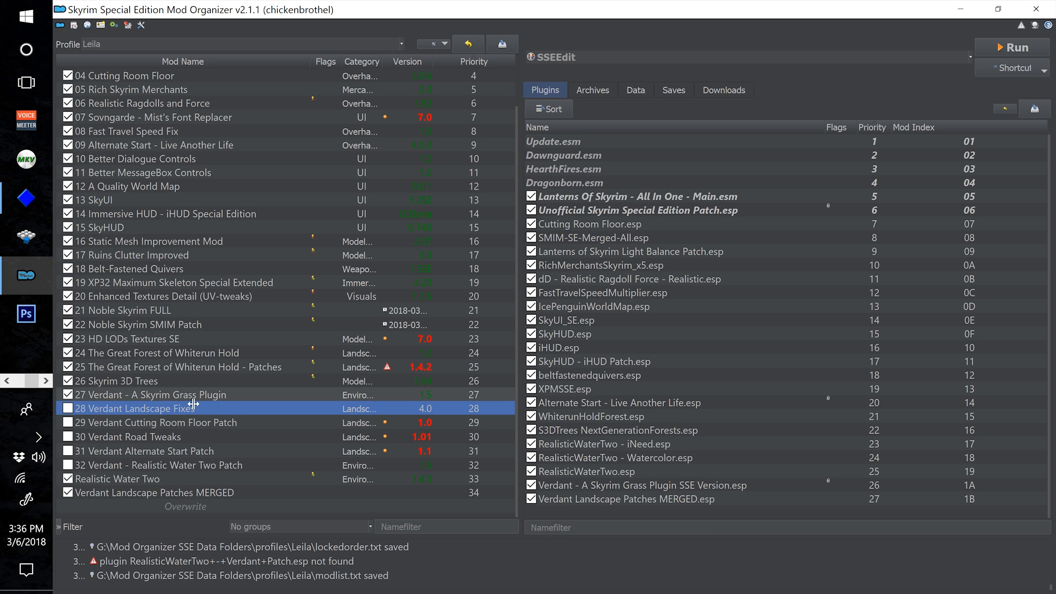
click(193, 428)
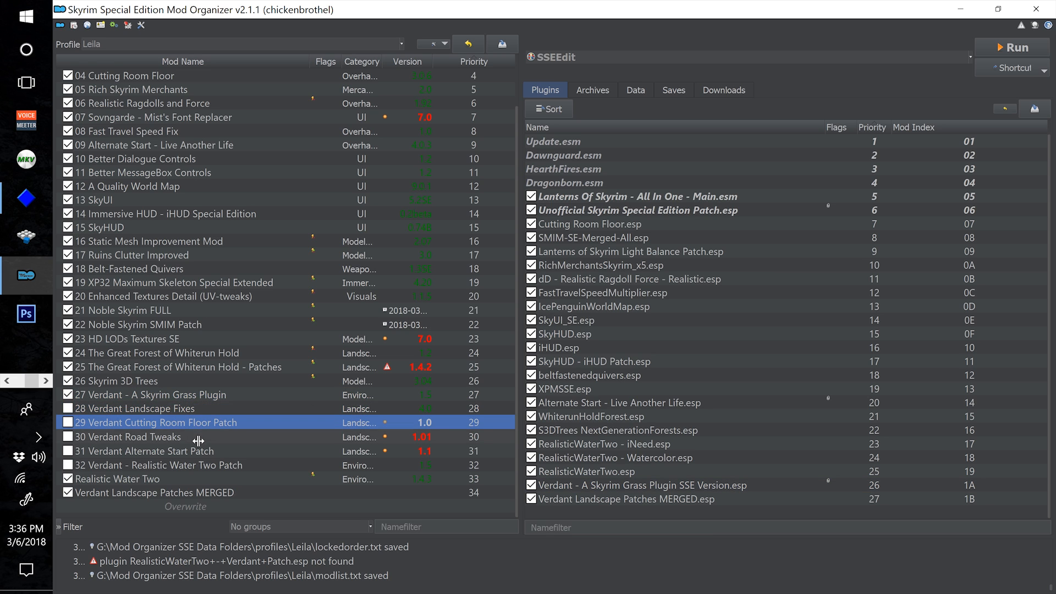
click(199, 441)
click(204, 454)
click(213, 467)
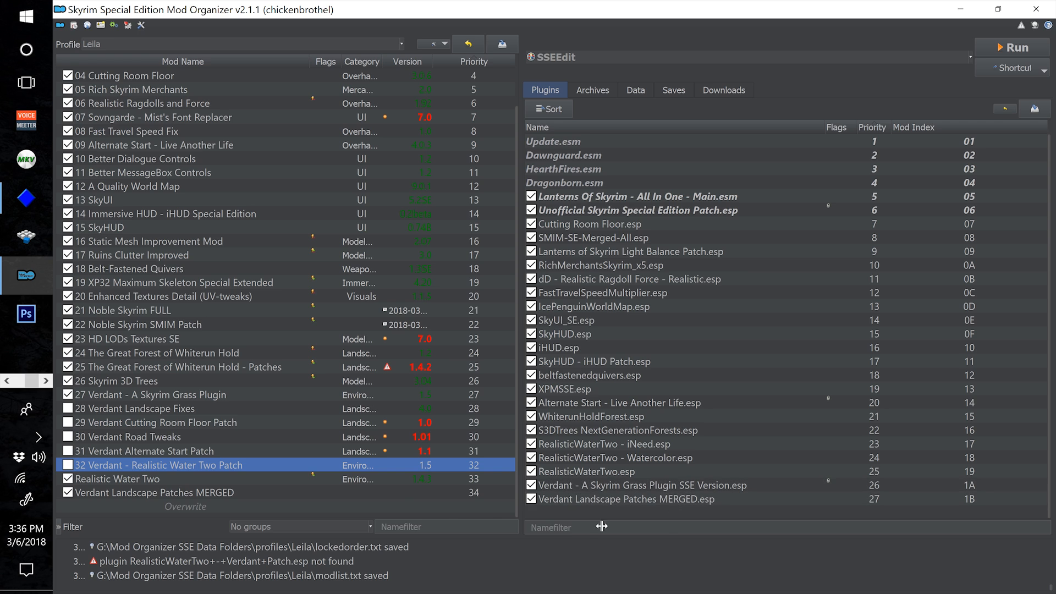
Examine the file tree of the disabled mod 30 Verdant Road Tweaks, and close its information window.
double_click(189, 442)
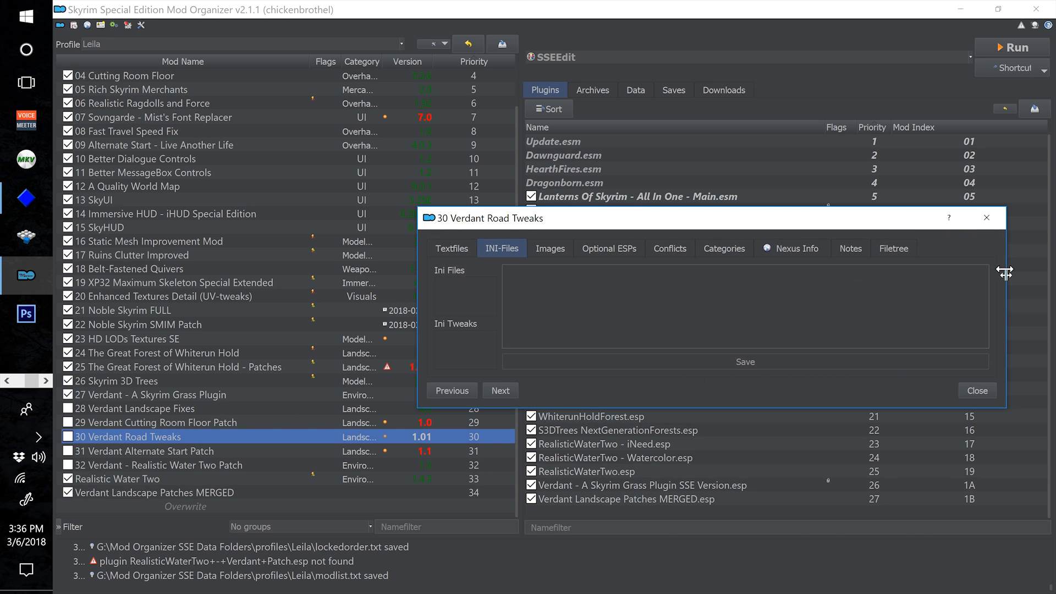
drag(696, 311, 1003, 308)
click(896, 248)
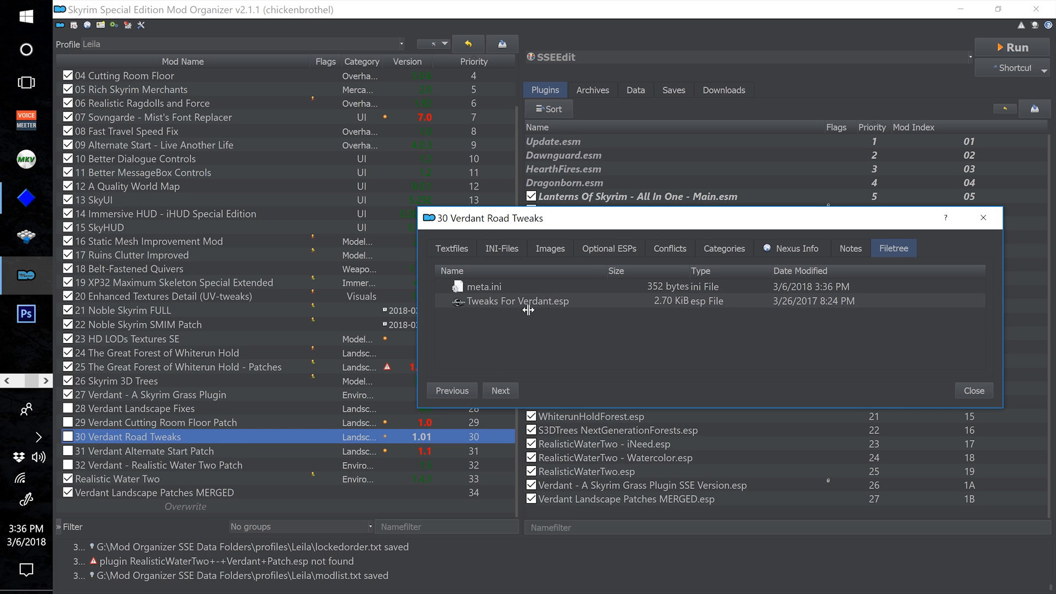
click(983, 217)
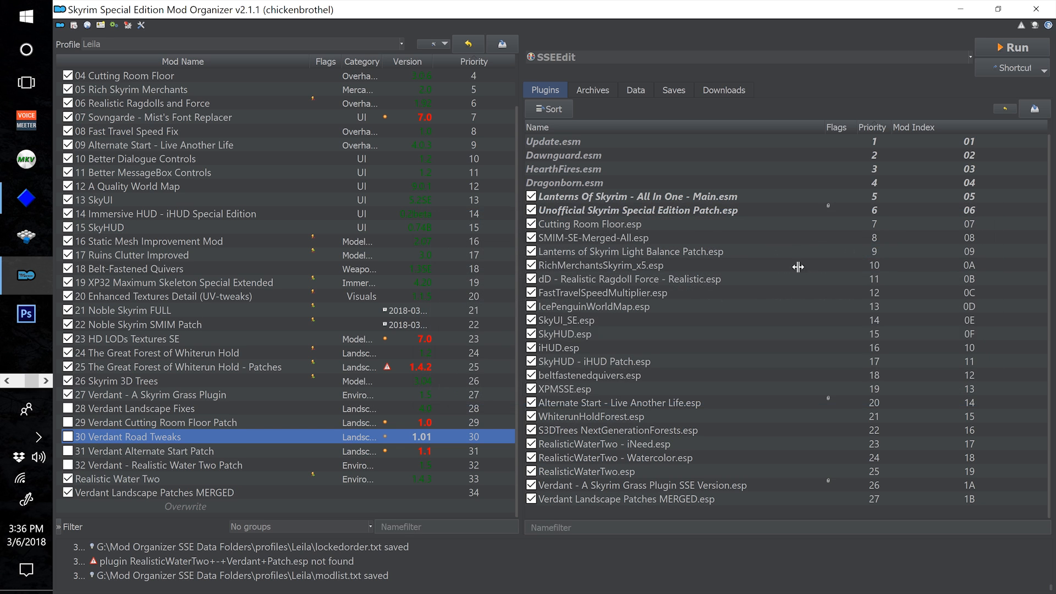
click(190, 465)
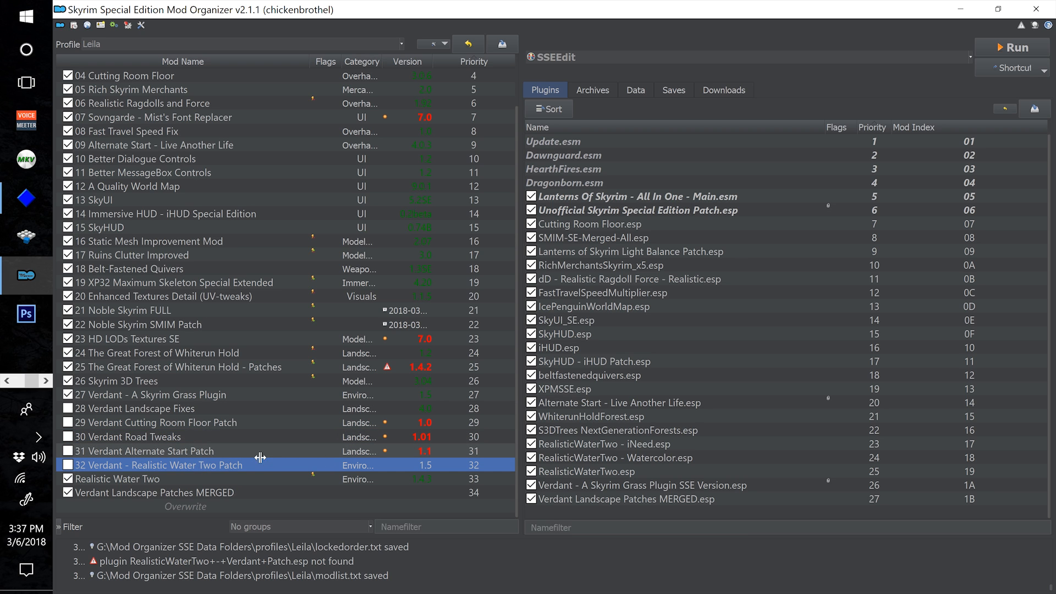
click(225, 408)
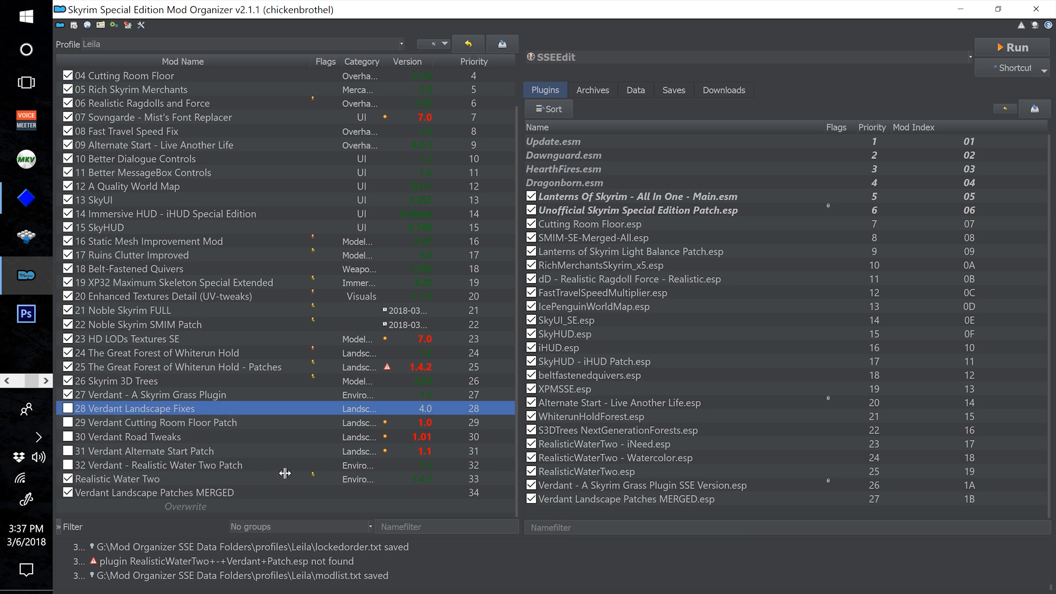
click(227, 463)
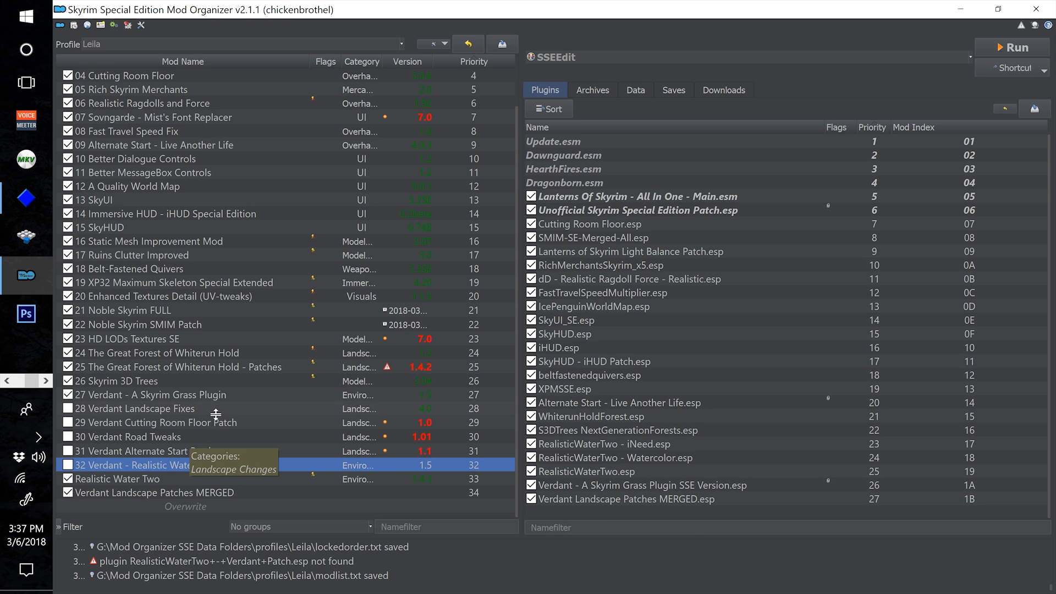
Rename the merged mod "28 Verdant Landscape Patches MERGED" and move it directly below 27 Verdant - A Skyrim Grass Plugin.
click(83, 498)
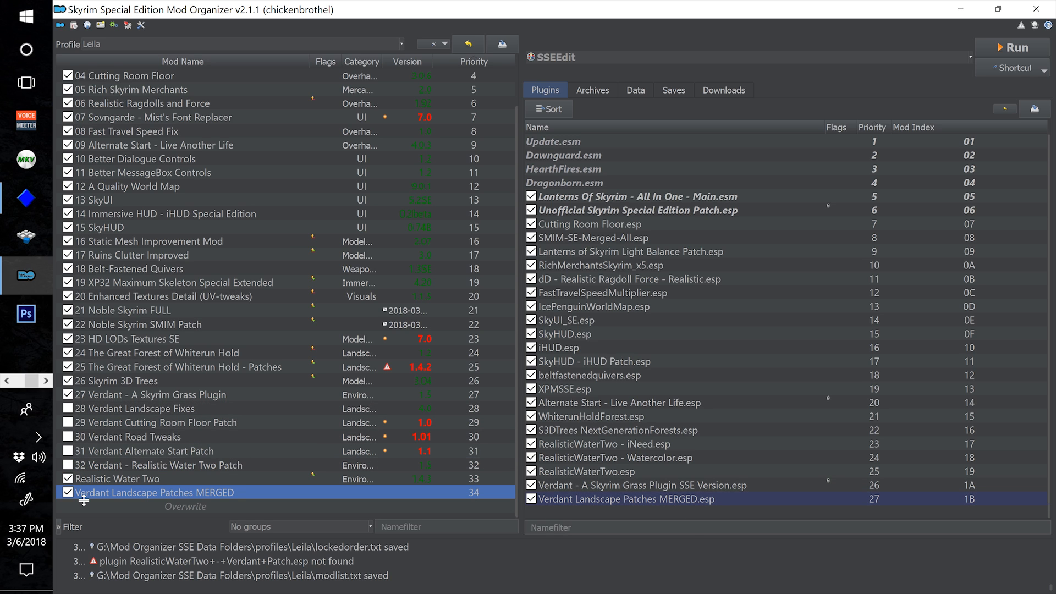
key(F2)
click(76, 492)
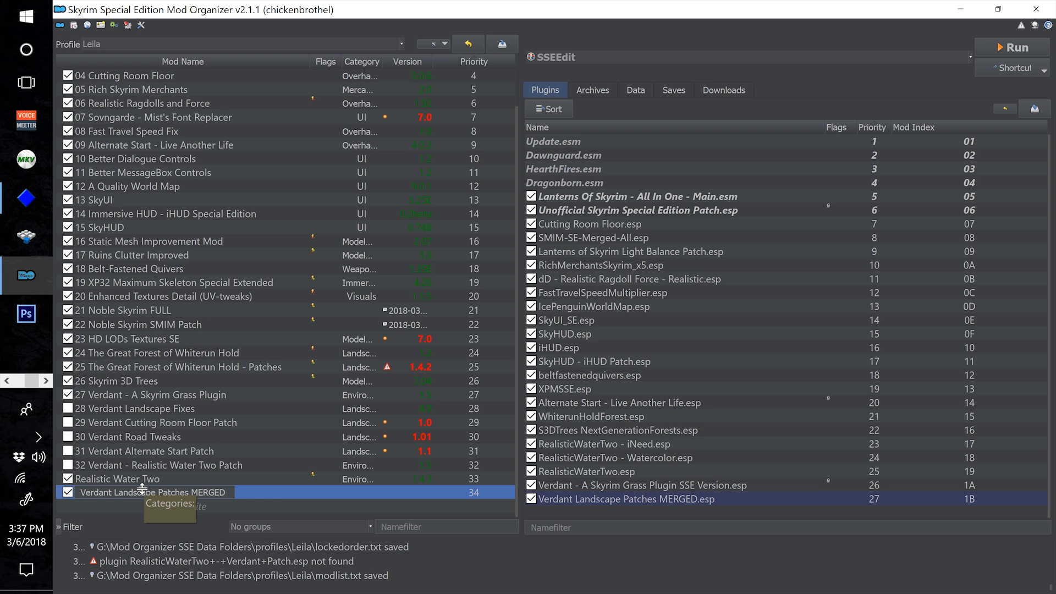
text(28)
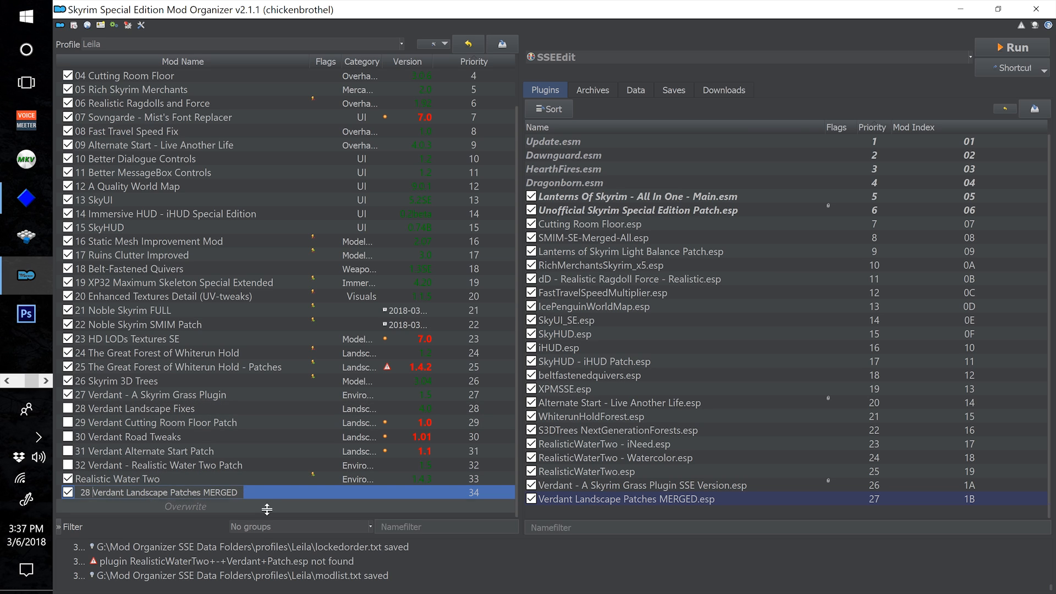
key(Return)
drag(147, 486, 152, 409)
Remove the five disabled source mods, from 28 Verdant Landscape Fixes through 32 Verdant - Realistic Water Two Patch.
click(156, 425)
shift+click(220, 478)
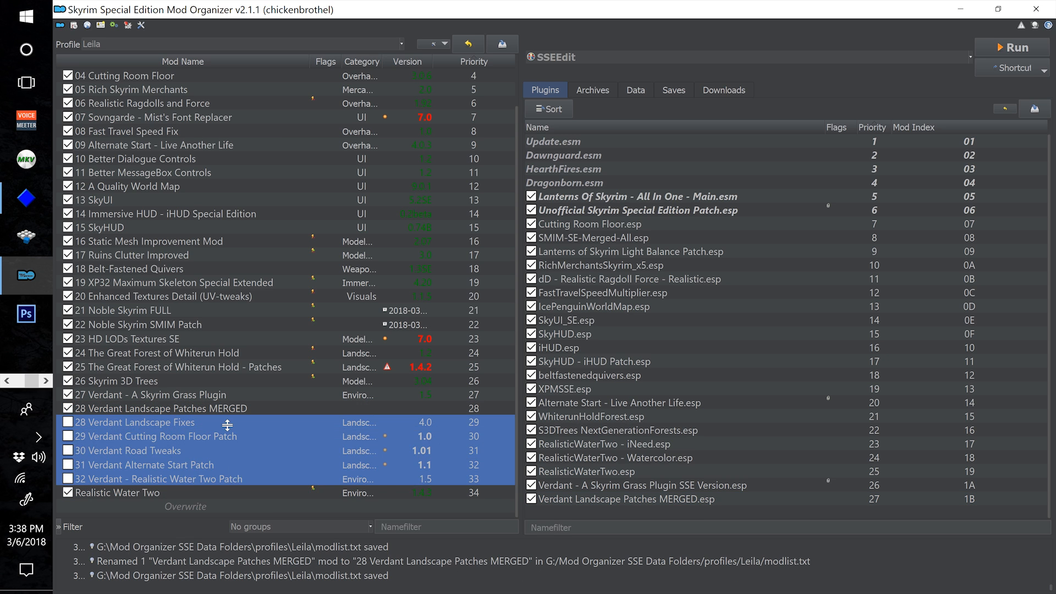
click(226, 424)
shift+click(206, 480)
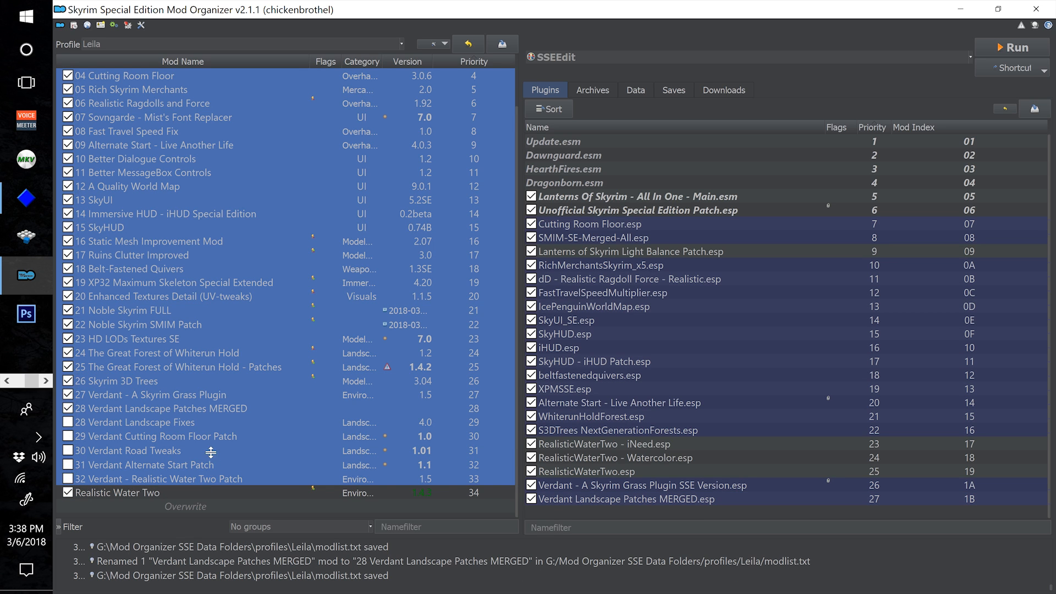
click(214, 424)
shift+click(223, 482)
click(222, 437)
click(218, 435)
click(215, 423)
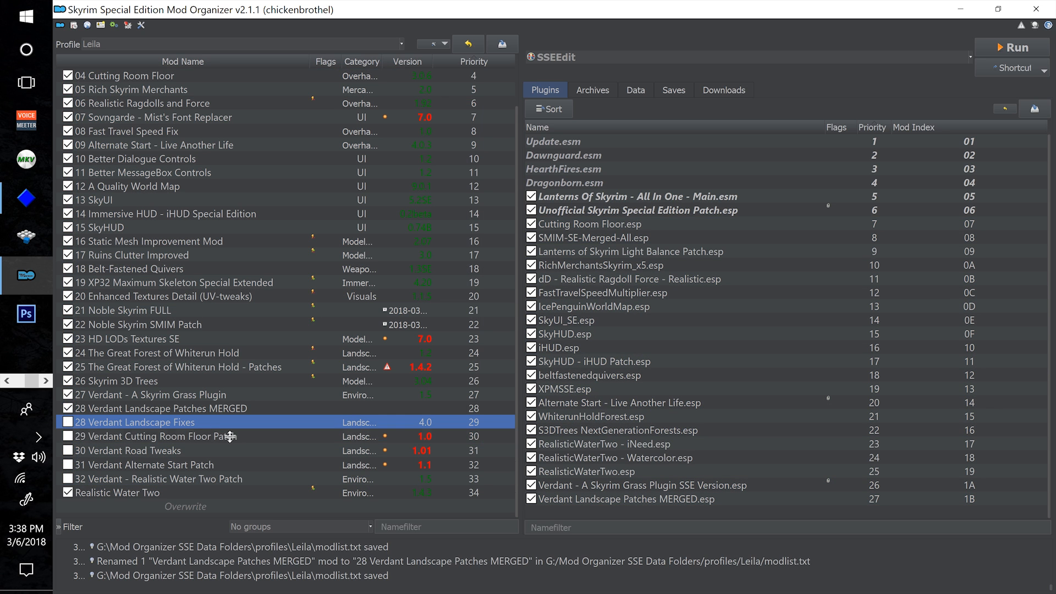
shift+click(266, 480)
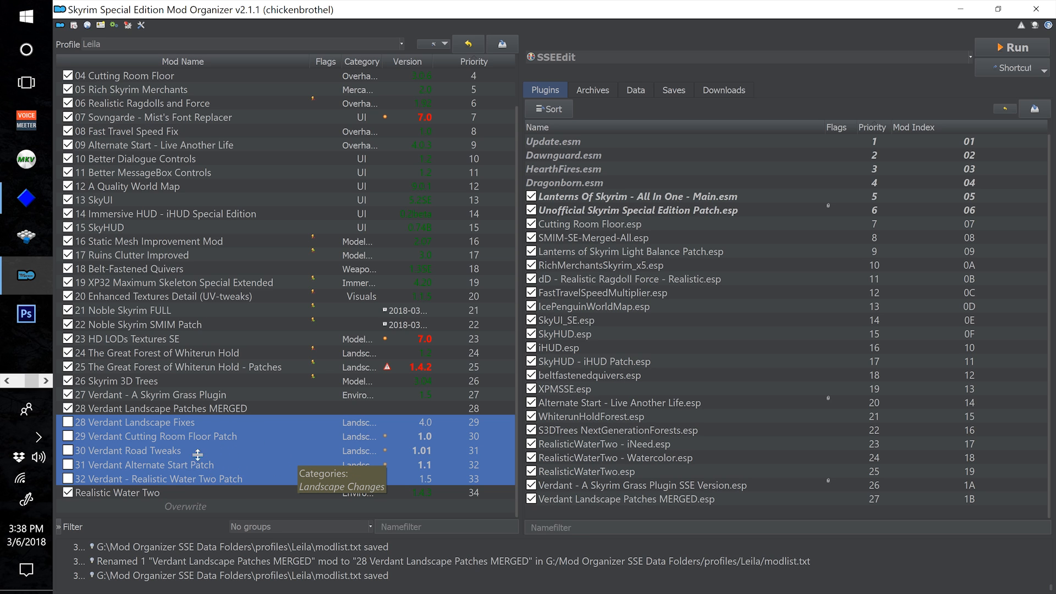
right_click(235, 453)
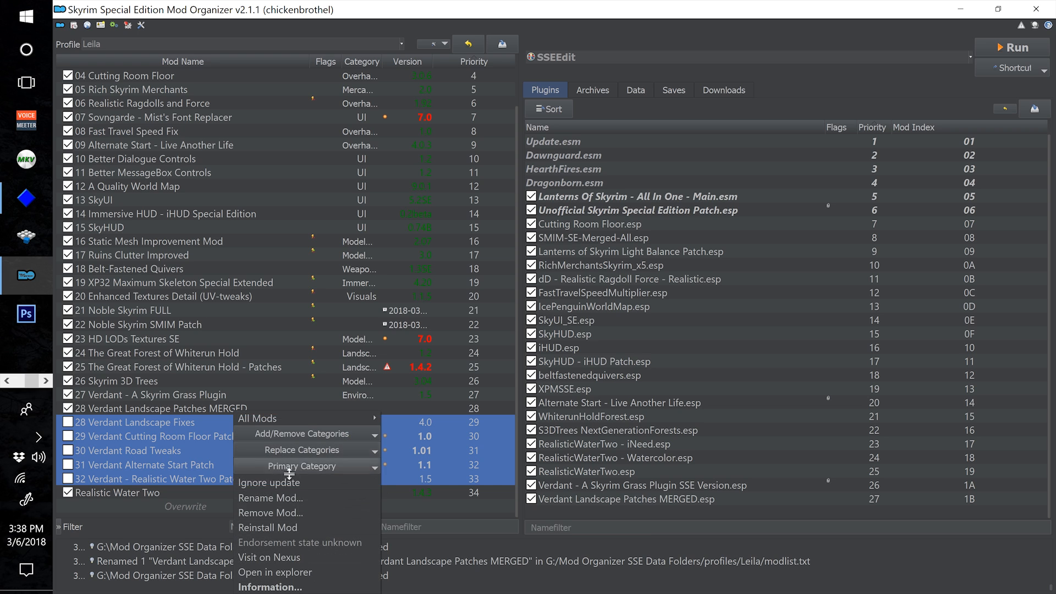
click(285, 513)
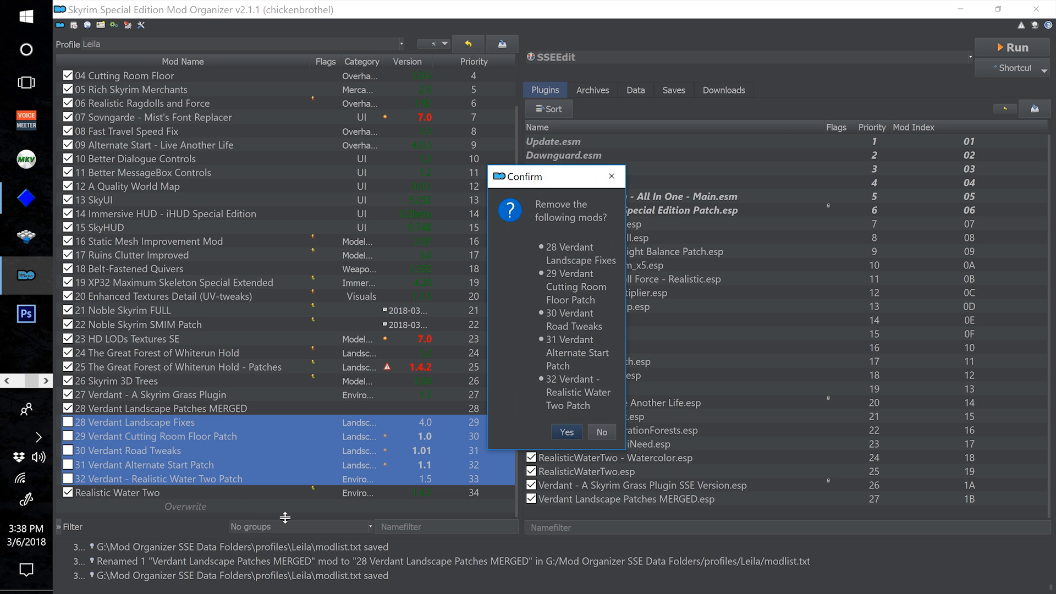
click(564, 430)
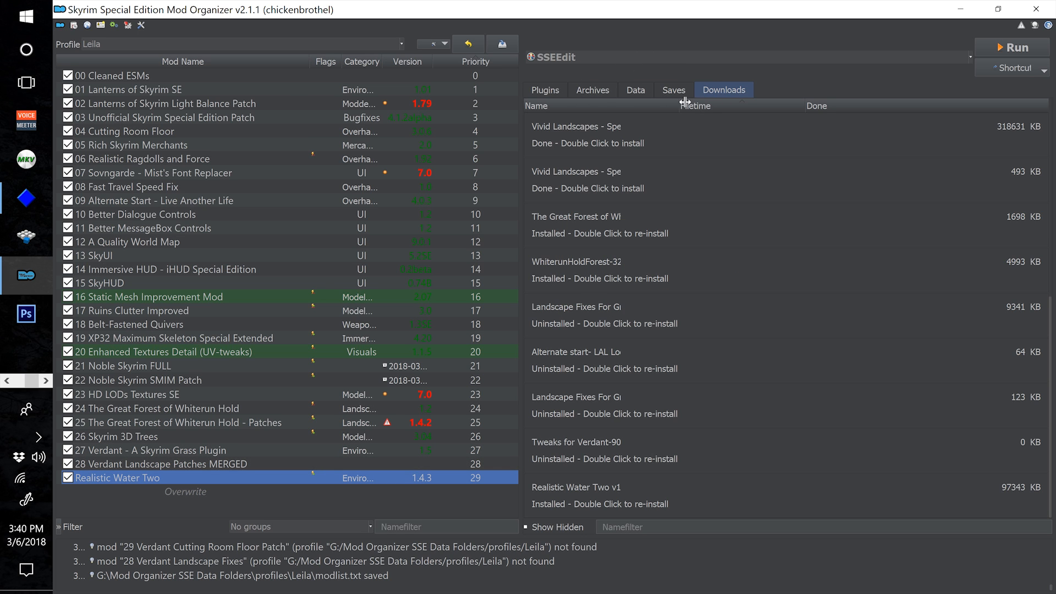
Select the three RealisticWaterTwo plugins in the load order and choose LOOT as the program to run.
click(568, 91)
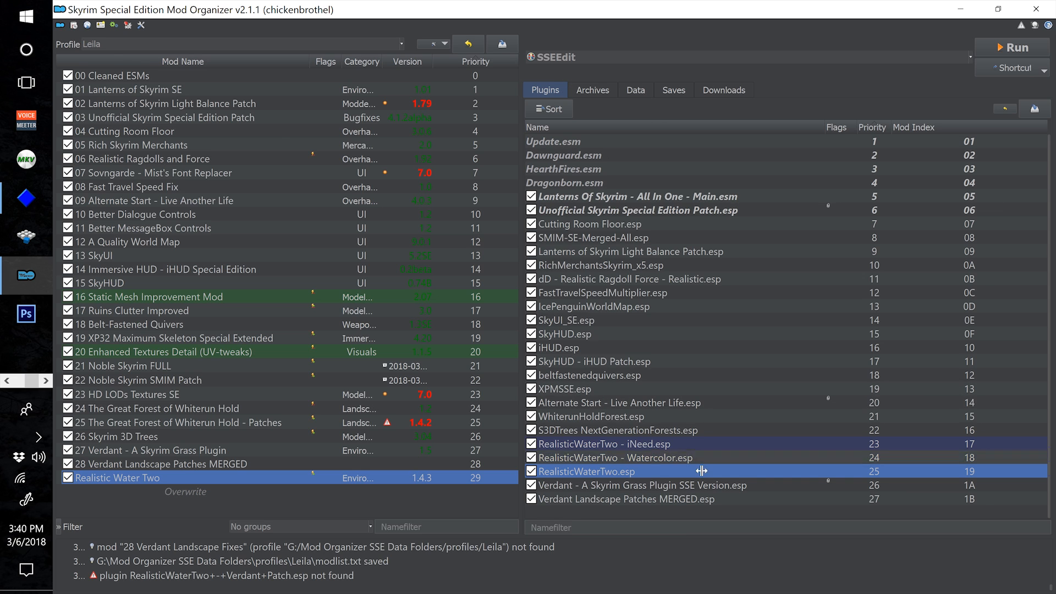
shift+click(586, 445)
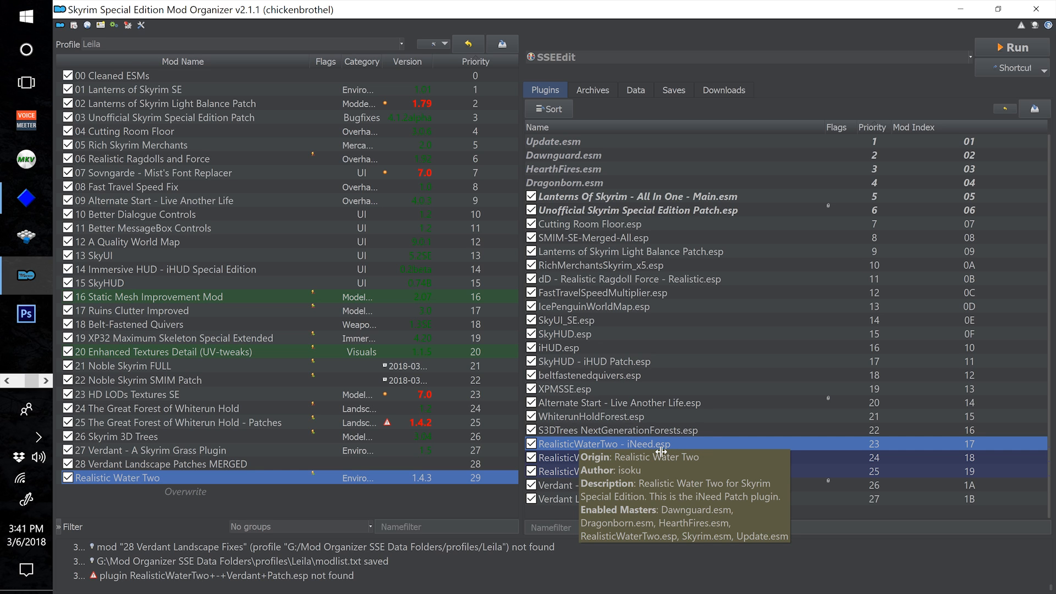
click(617, 63)
click(594, 119)
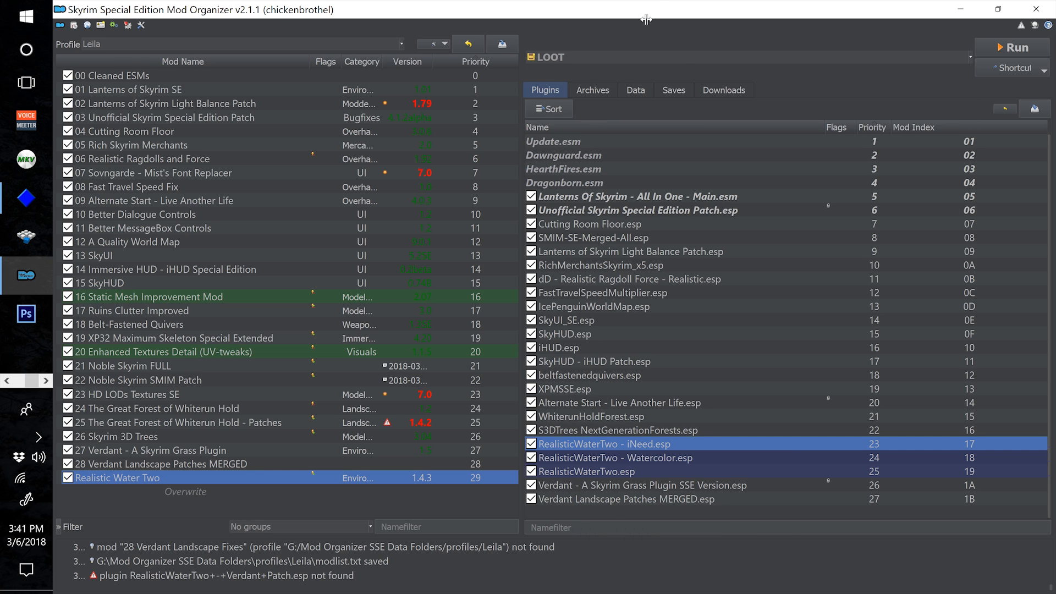
click(876, 60)
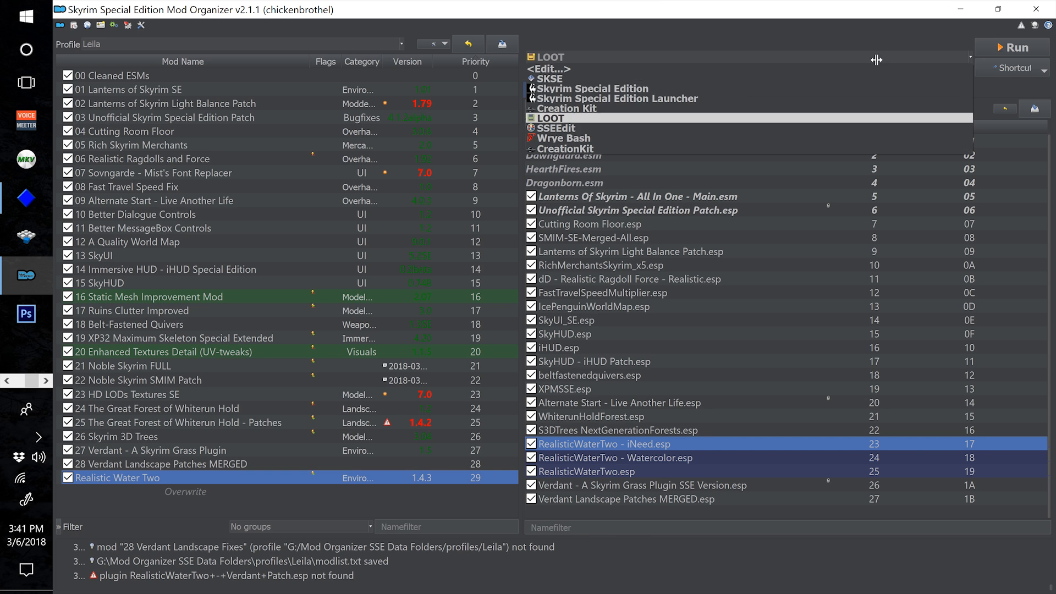
click(639, 28)
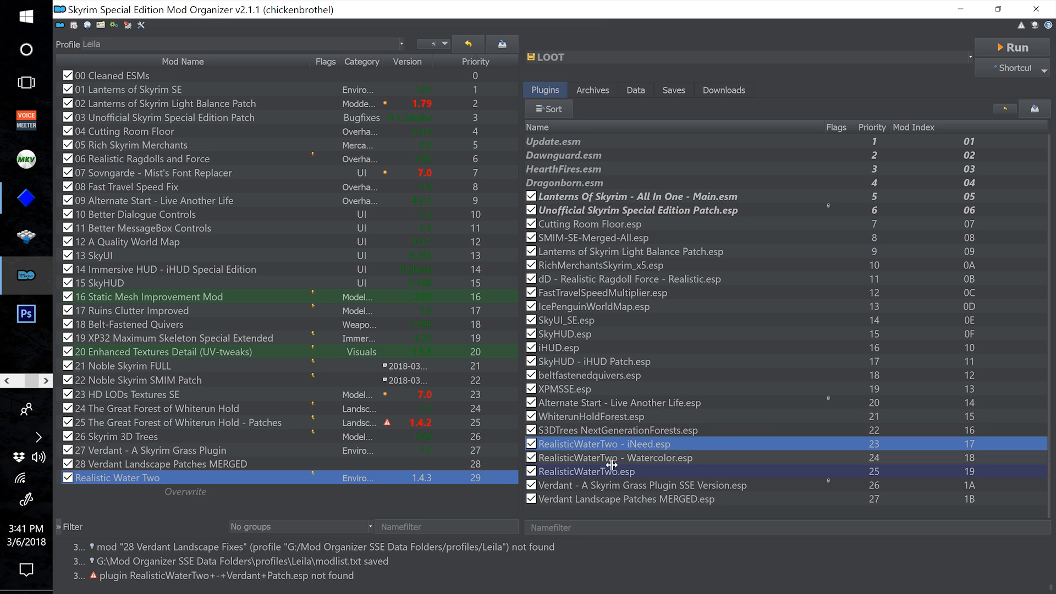
mouse_move(619, 463)
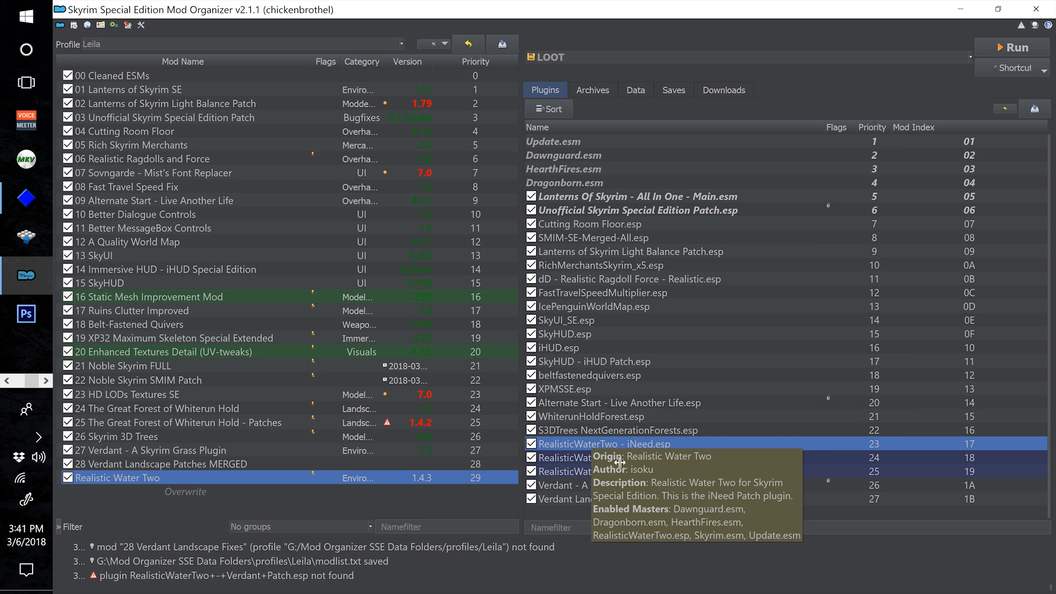